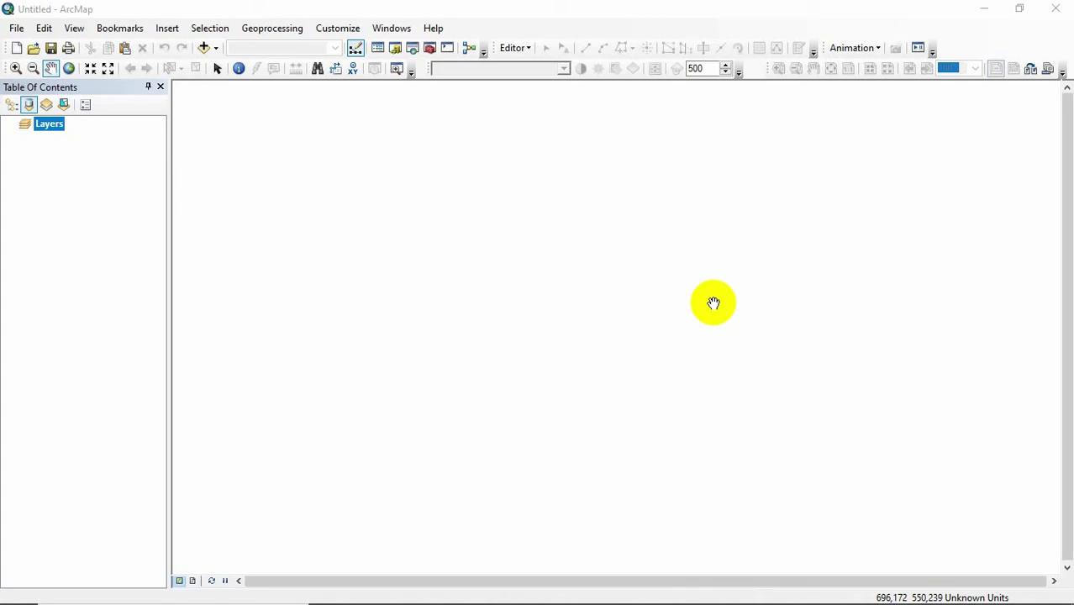
# - Switch to the 04_data folder in File Explorer and rename the folder "data vektor Admina" as "01_data vektor Admina"
pyautogui.moveTo(461, 593)
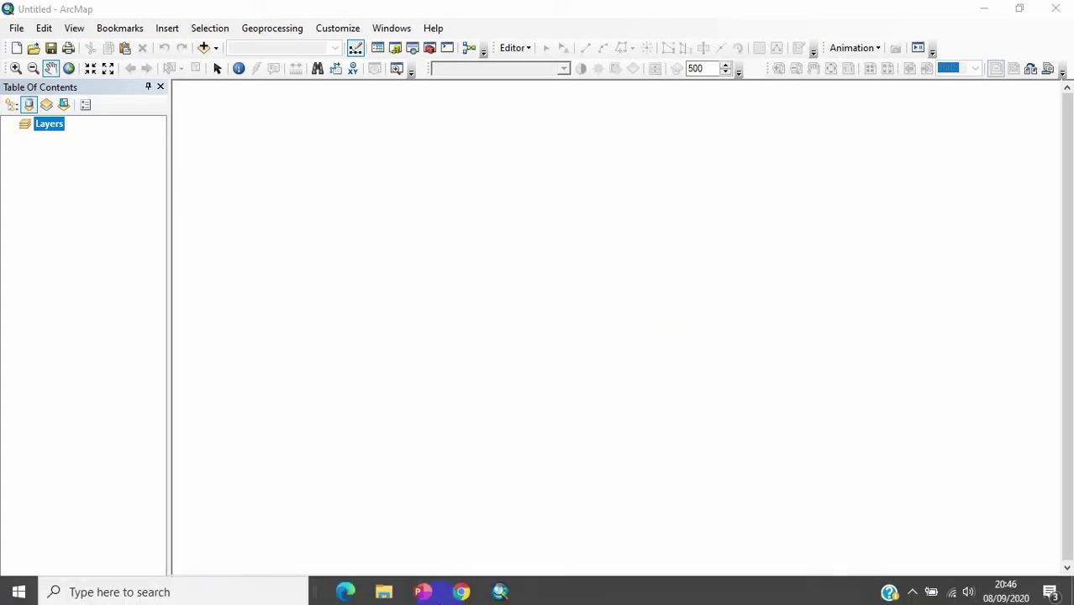
pyautogui.click(379, 590)
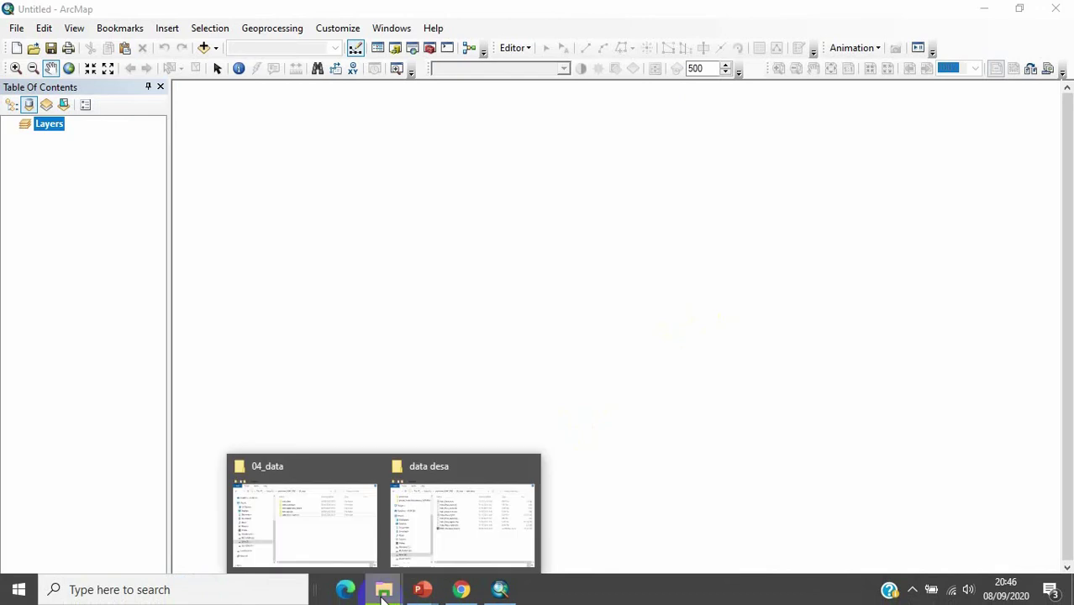
pyautogui.click(307, 477)
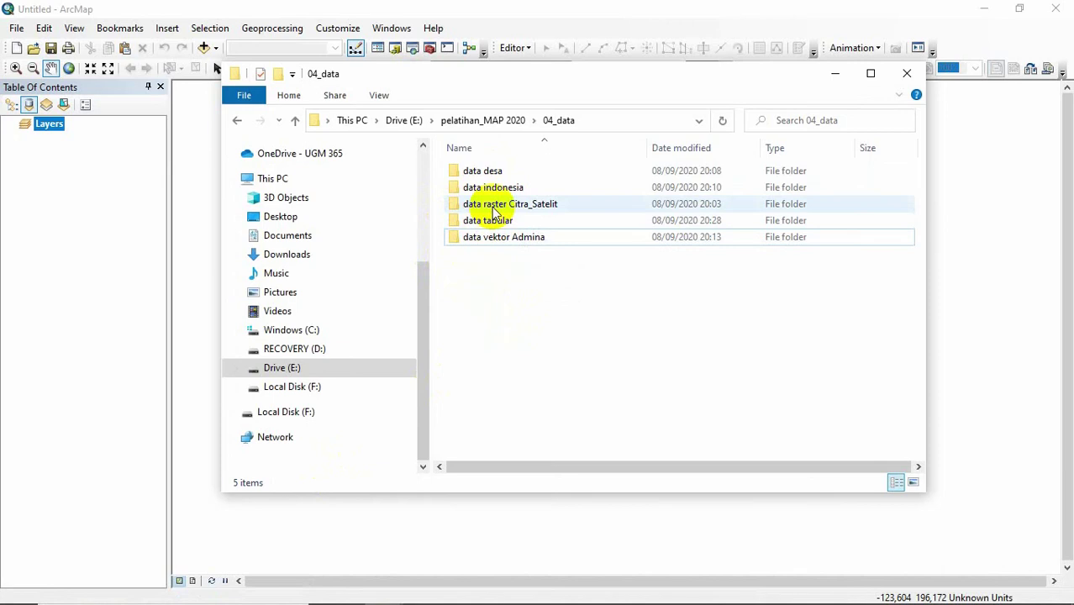
pyautogui.click(473, 244)
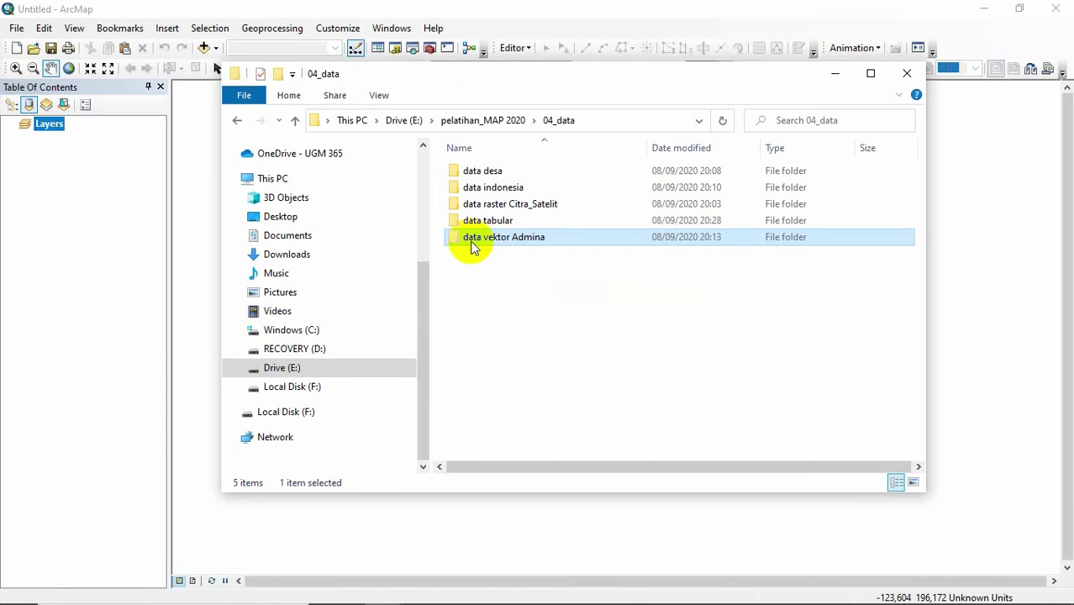
pyautogui.click(469, 242)
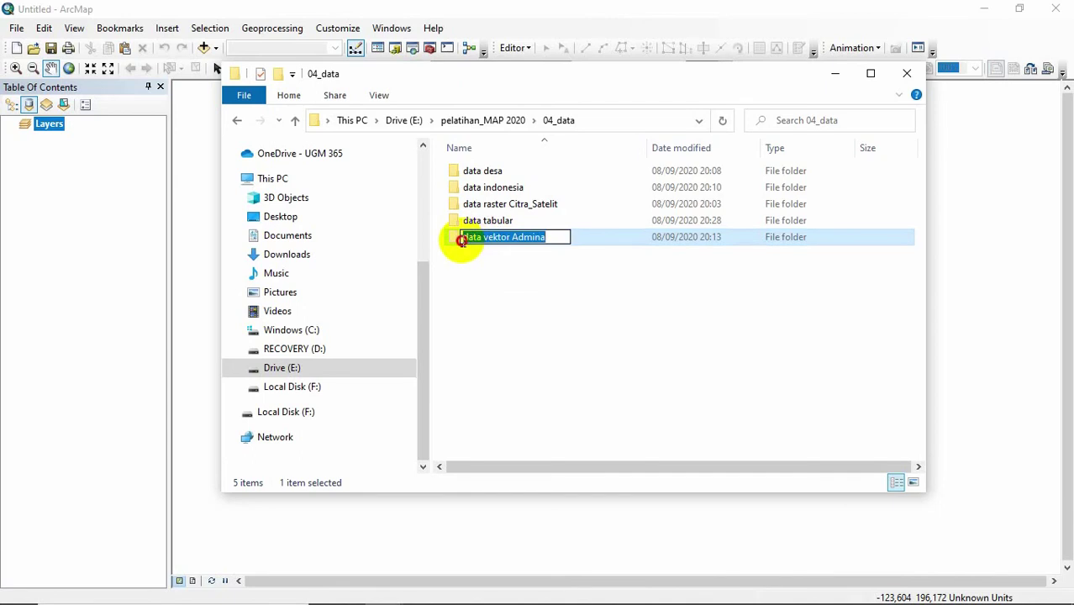
pyautogui.click(462, 241)
pyautogui.write('01_')
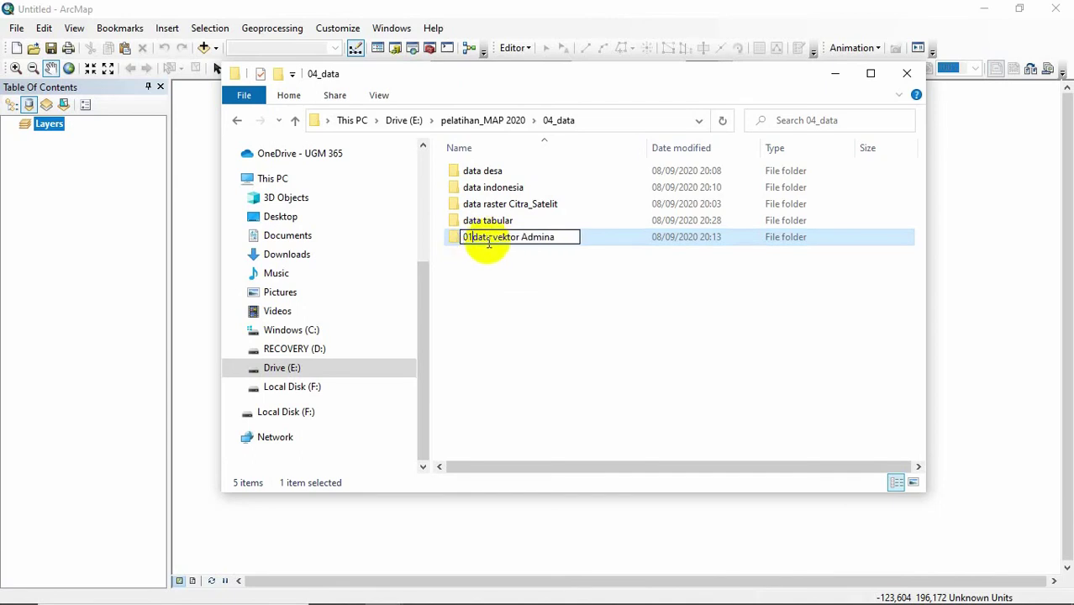
pyautogui.press('Return')
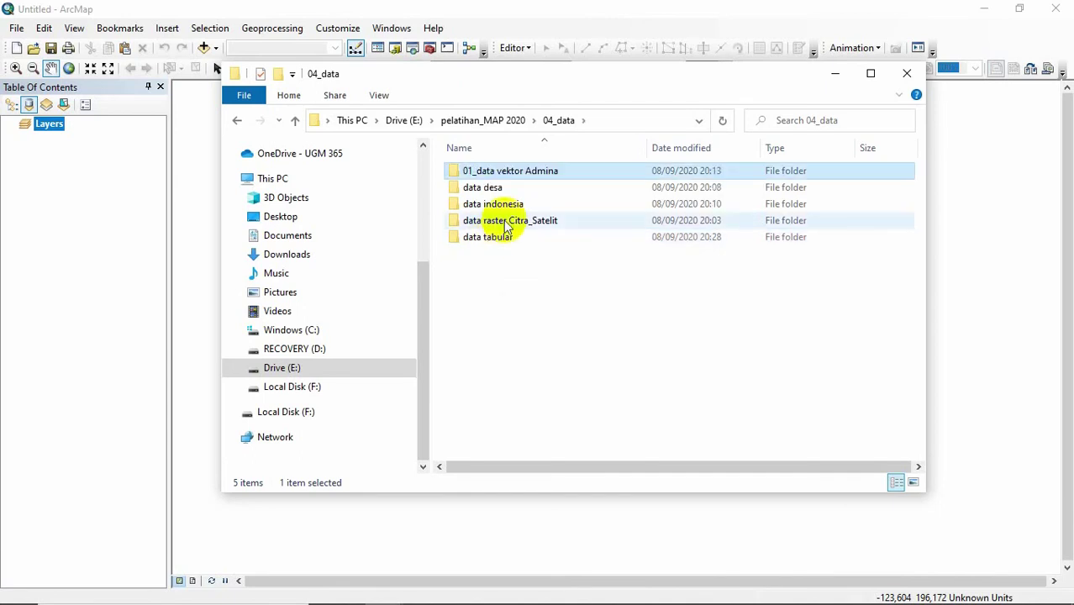
# - Rename the folder "data raster Citra_Satelit" as "02_data raster Citra_Satelit"
pyautogui.click(478, 225)
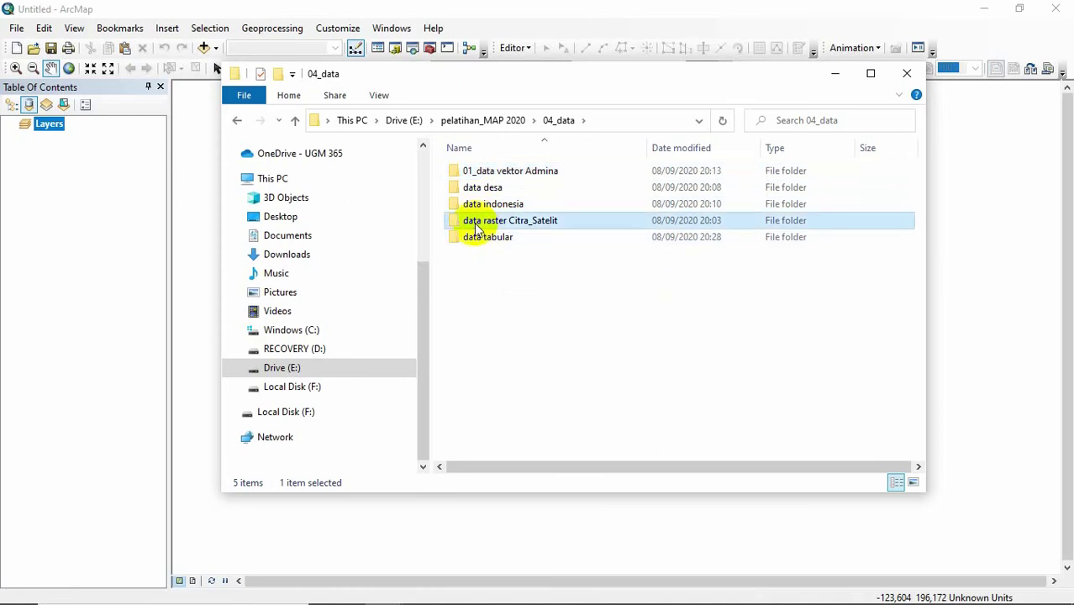
pyautogui.click(477, 226)
pyautogui.click(490, 225)
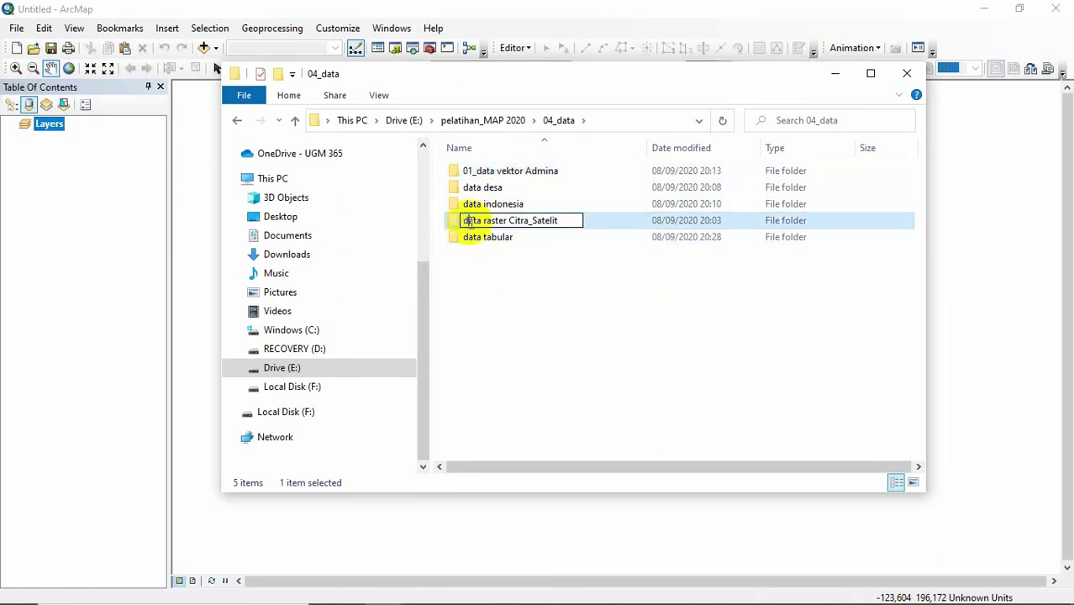
pyautogui.write('02_')
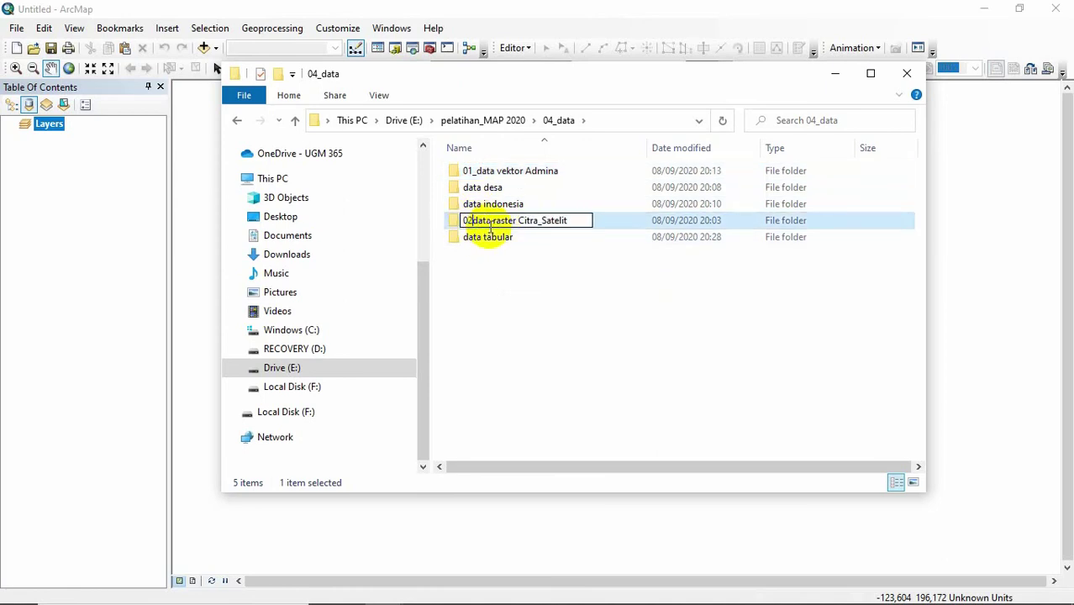
pyautogui.press('Return')
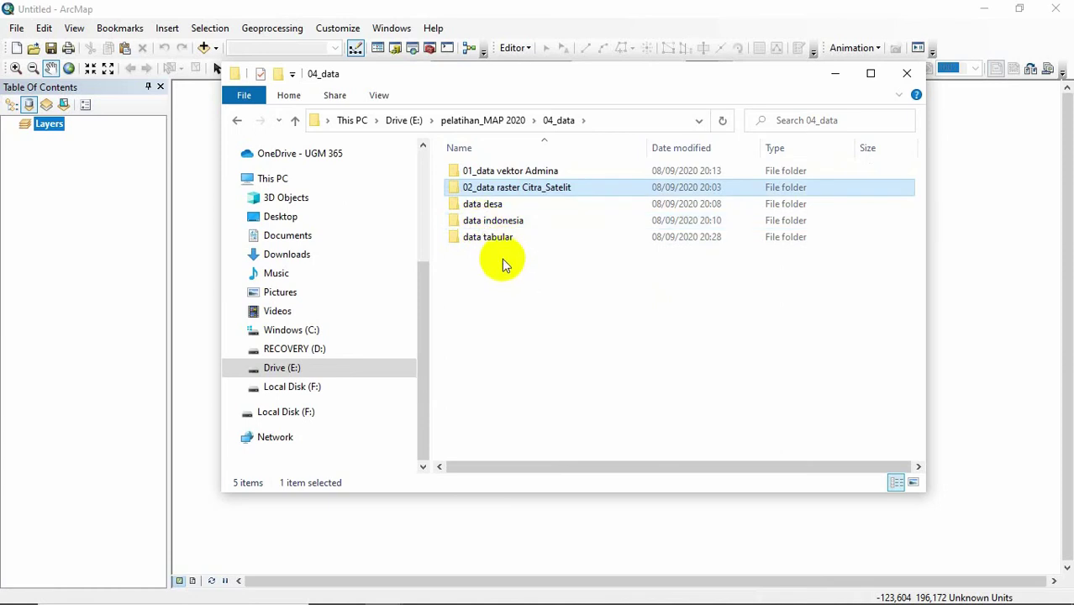
pyautogui.click(470, 210)
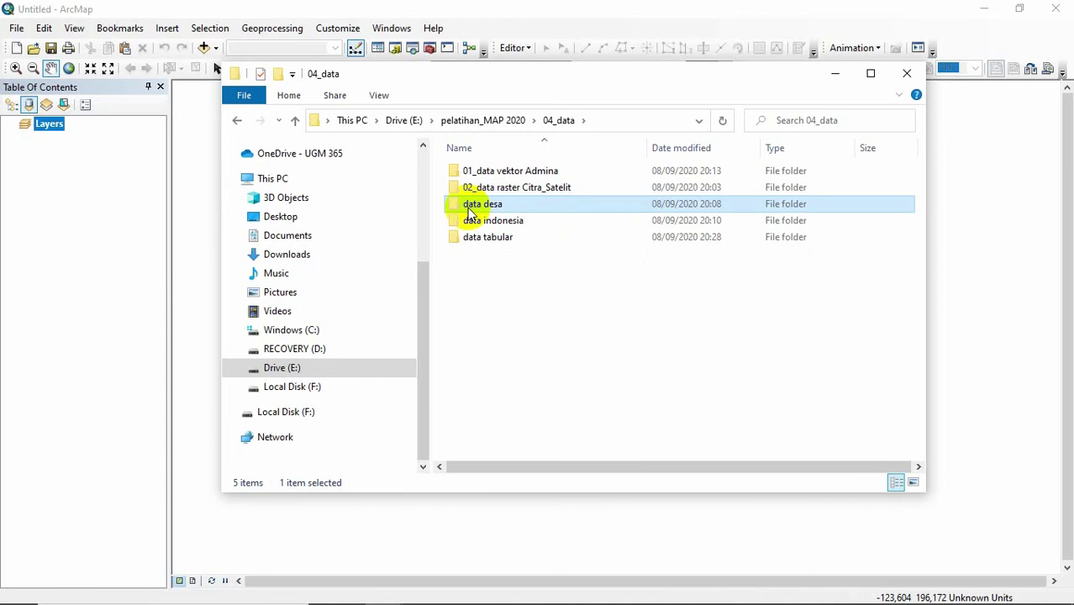
pyautogui.click(470, 210)
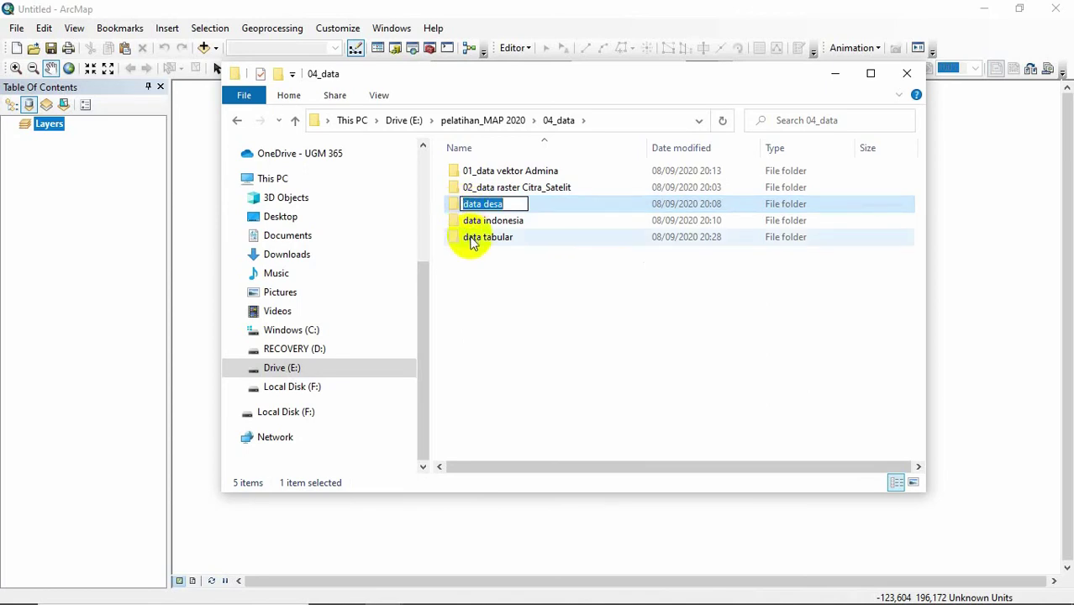
pyautogui.click(472, 239)
pyautogui.doubleClick(471, 239)
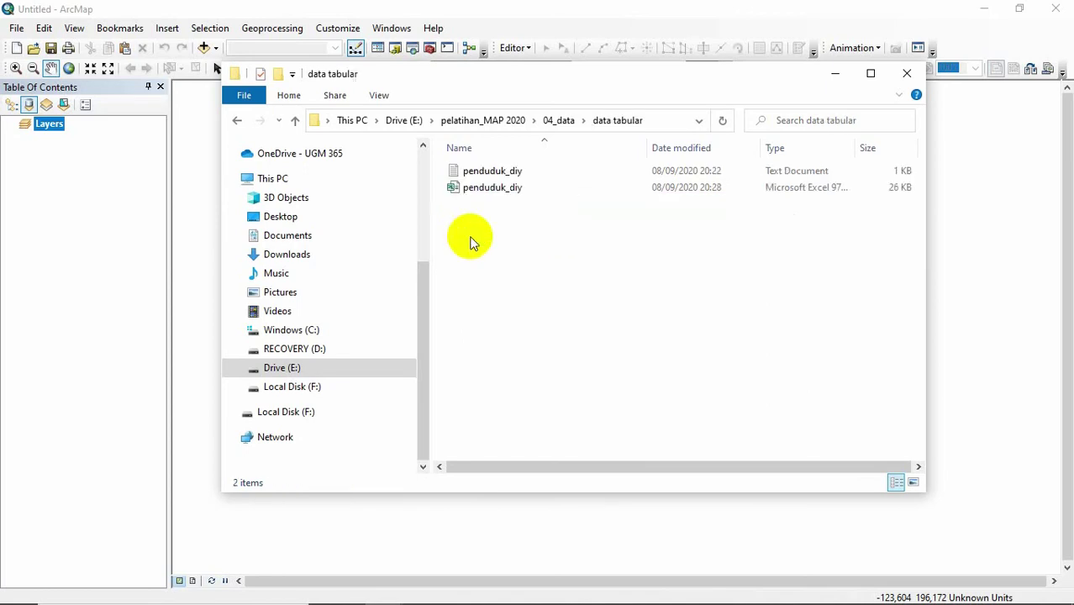
pyautogui.click(236, 120)
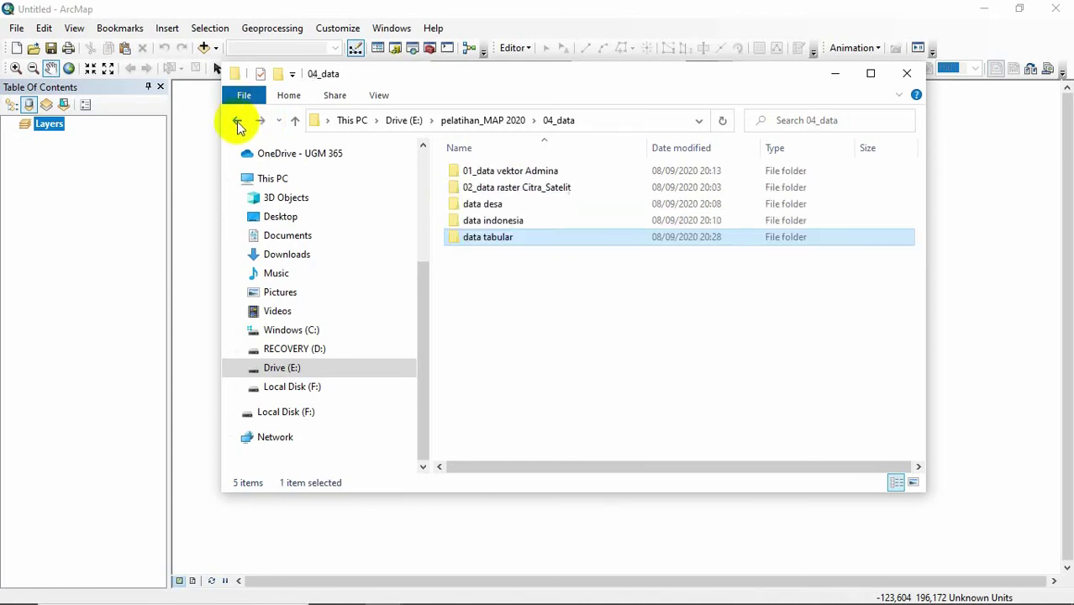
# - Rename the folder "data tabular" as "03_data tabular"
pyautogui.click(467, 238)
pyautogui.click(465, 238)
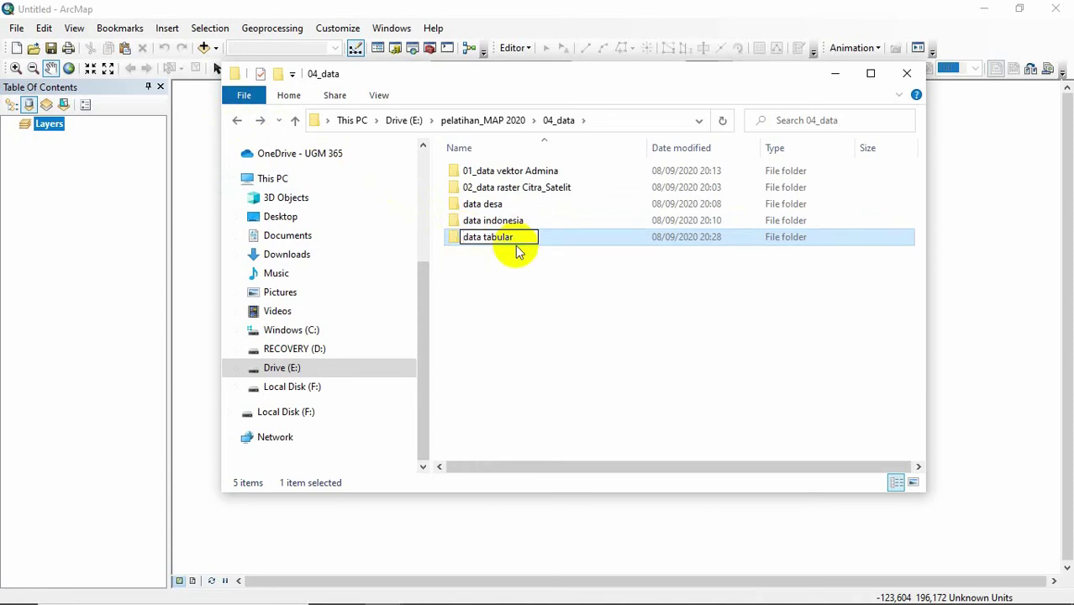
pyautogui.write('03_')
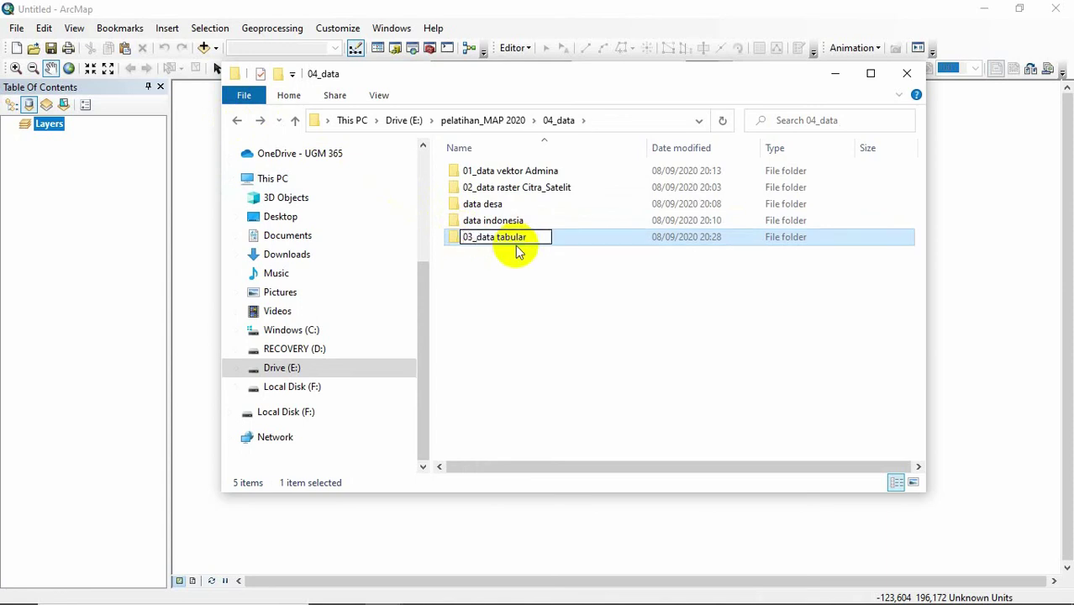
pyautogui.press('Return')
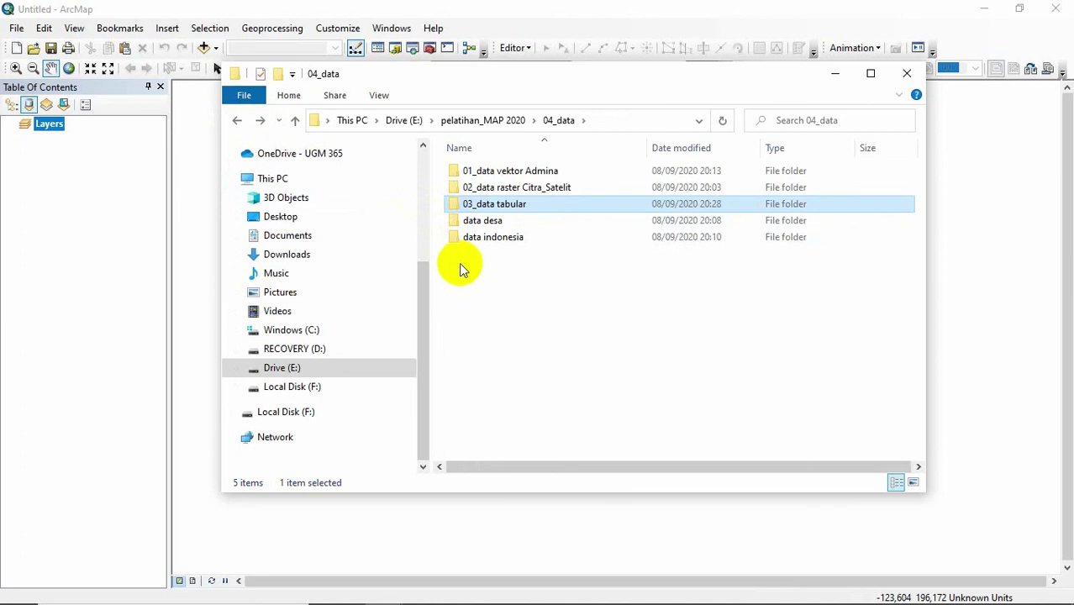
# - Examine the contents of the 01_data vektor Admina and 02_data raster Citra_Satelit folders, and close the folder window to return to ArcMap
pyautogui.doubleClick(496, 171)
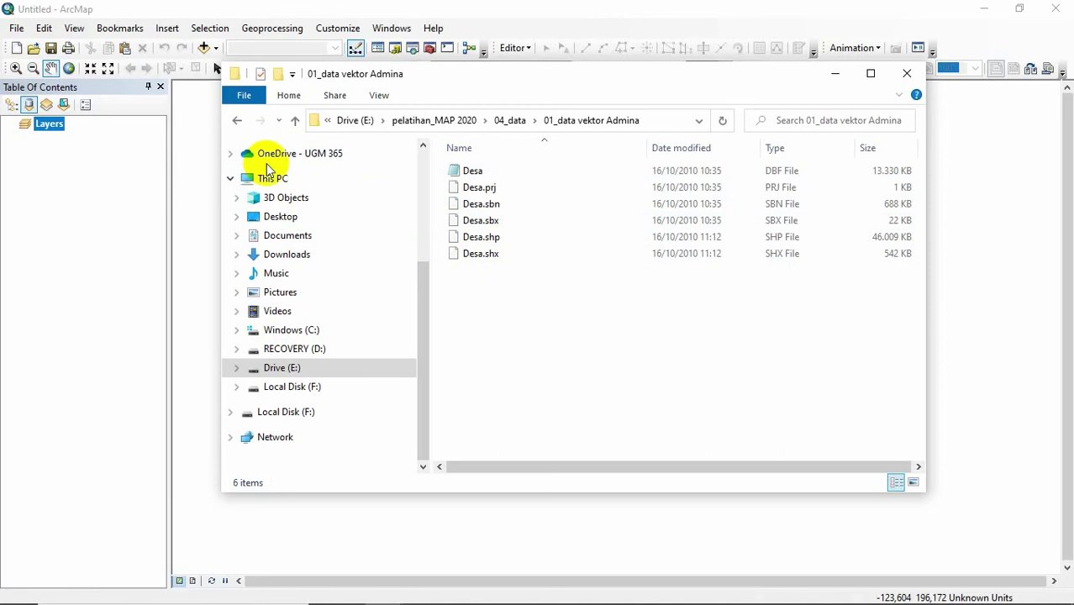
pyautogui.click(238, 122)
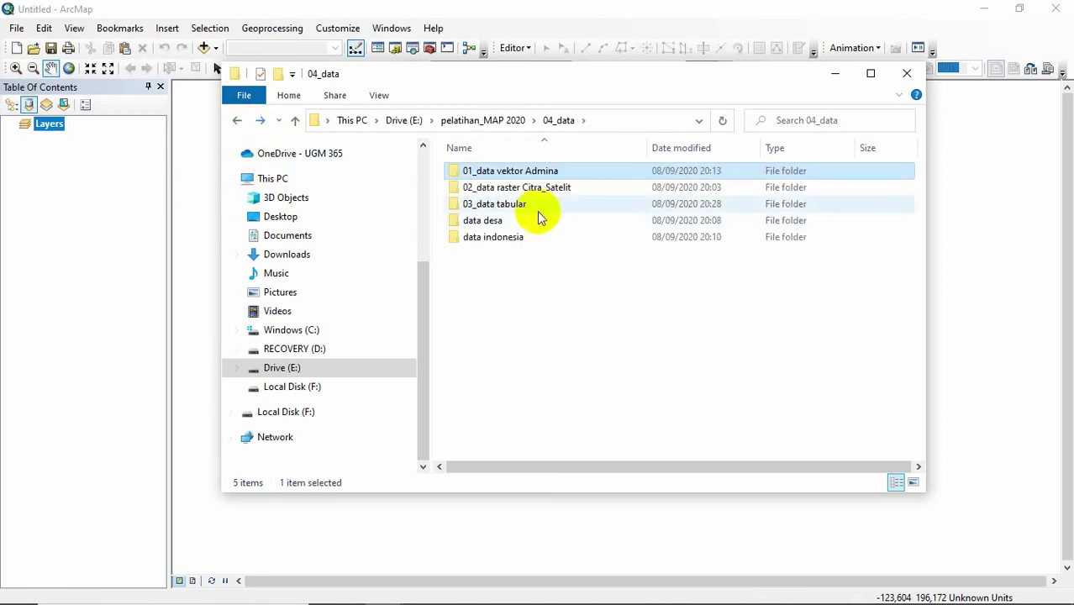
pyautogui.doubleClick(508, 189)
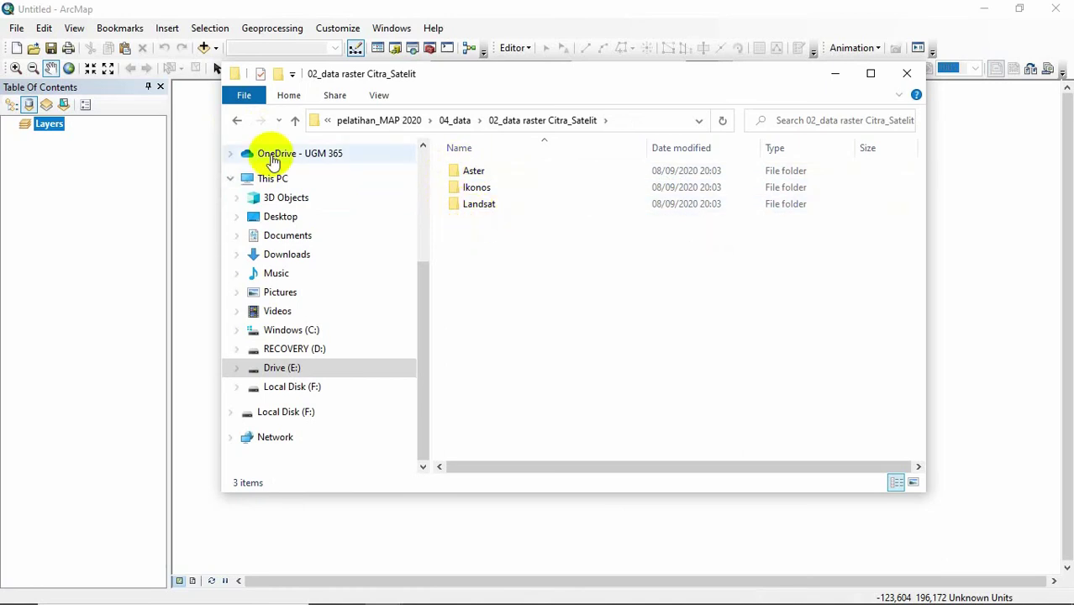
pyautogui.click(237, 121)
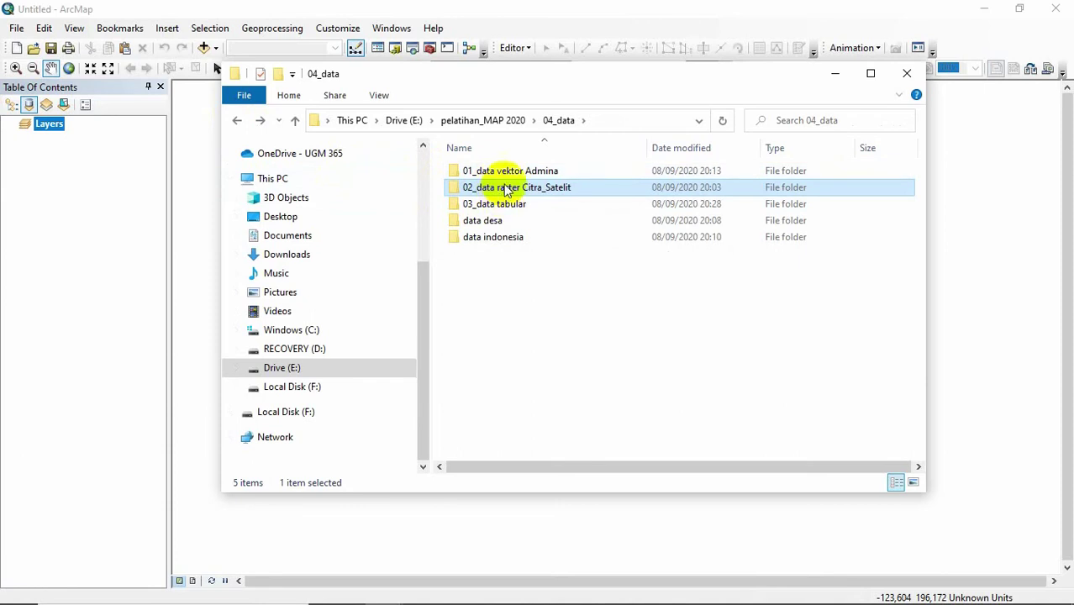
pyautogui.moveTo(508, 196)
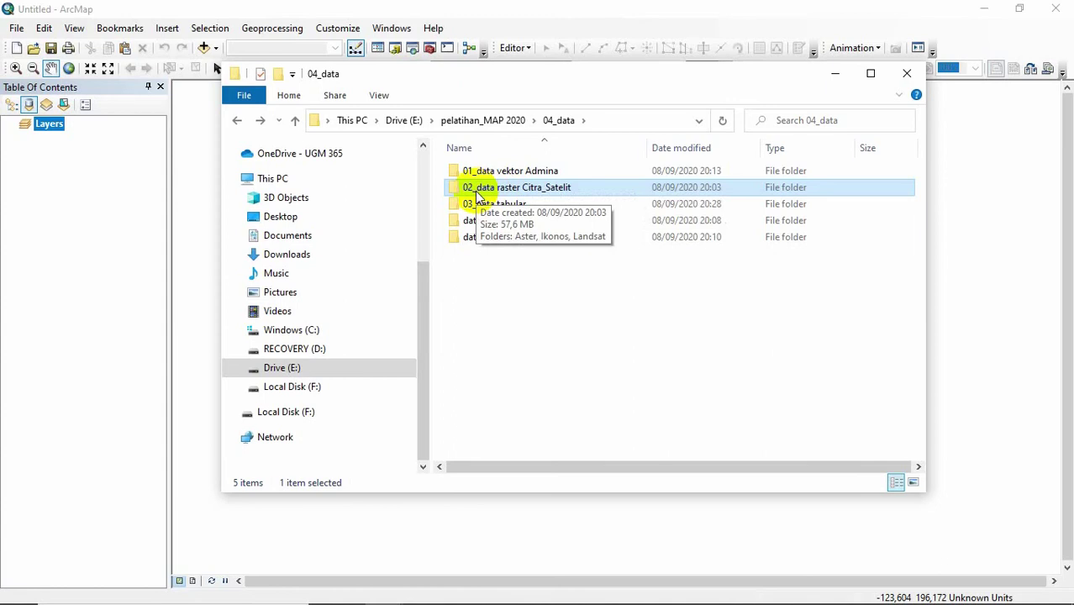
pyautogui.click(478, 190)
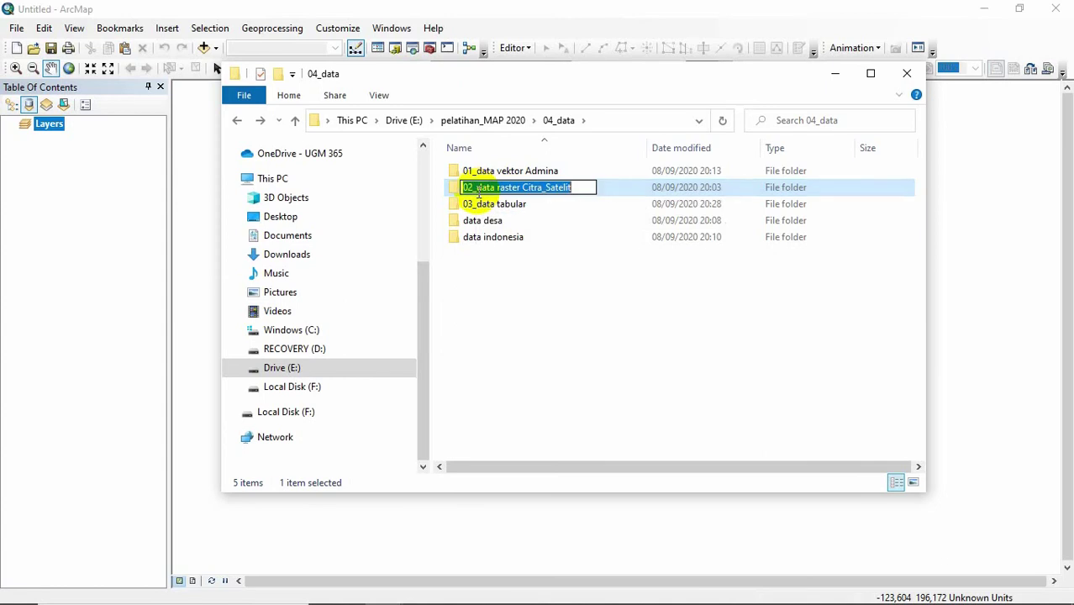
pyautogui.click(456, 194)
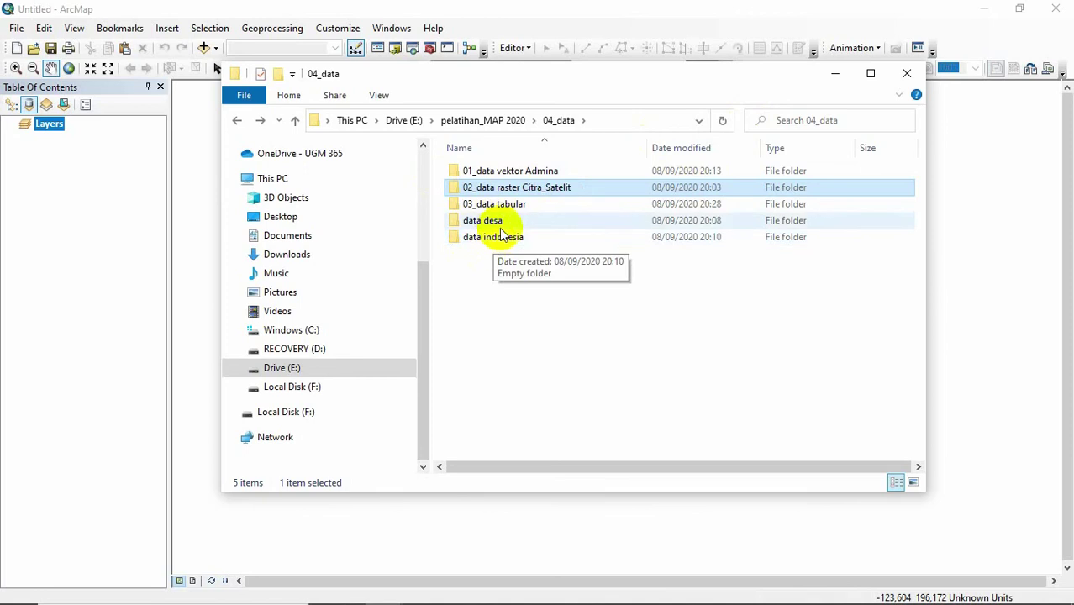
pyautogui.click(899, 75)
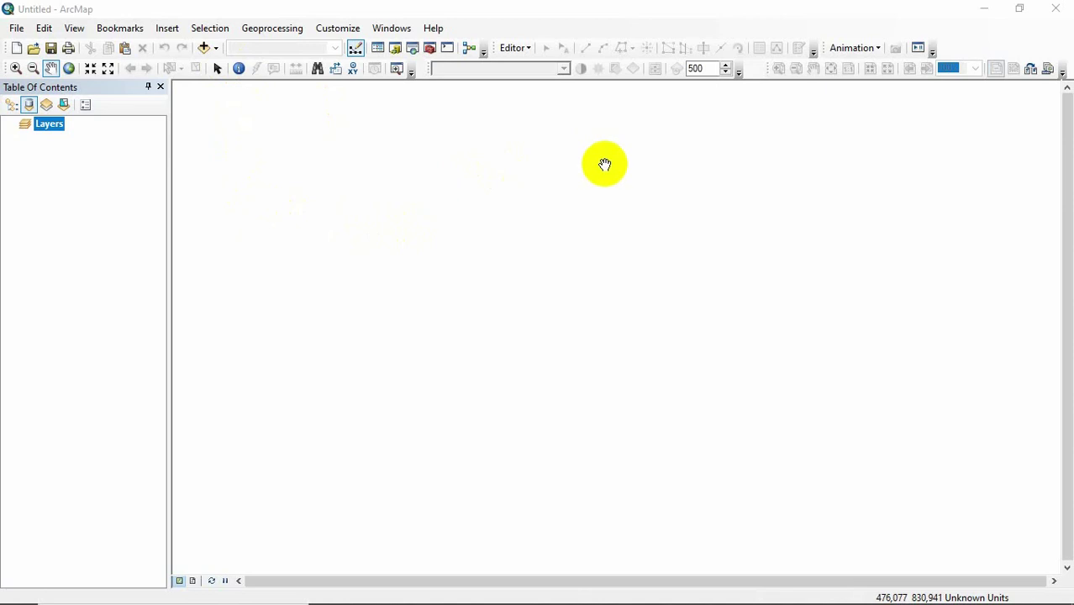
# - Display the Catalog window to view its folder connections, and close it again
pyautogui.click(391, 28)
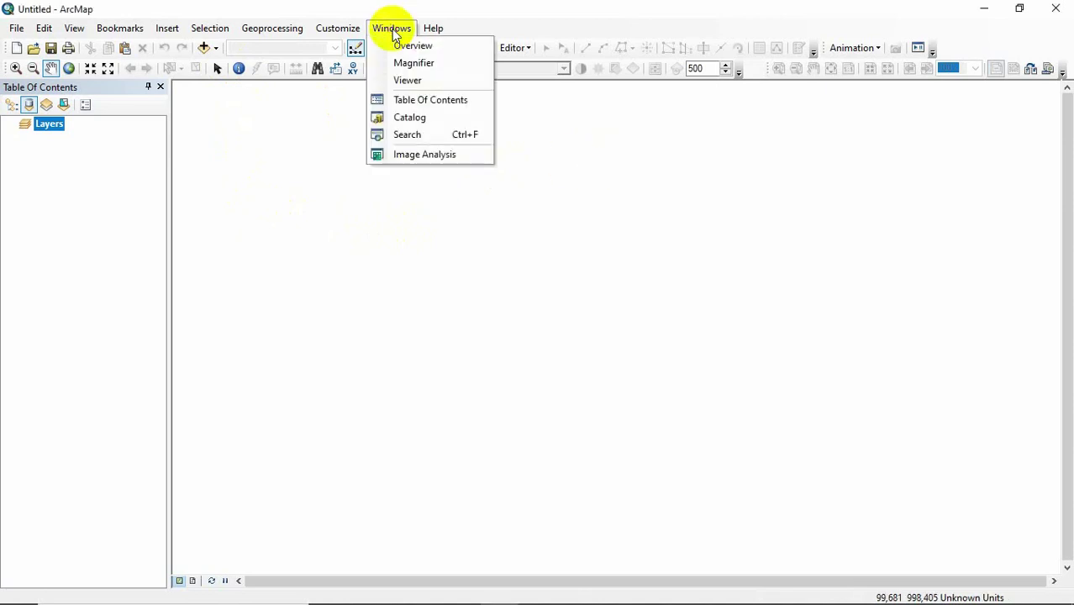
pyautogui.click(412, 118)
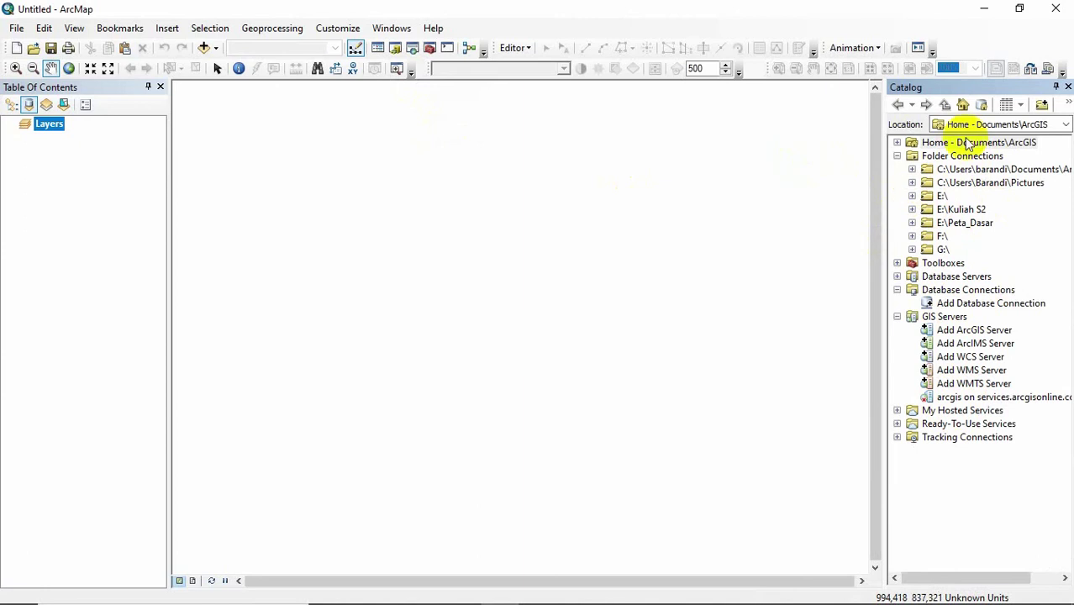
pyautogui.click(1067, 86)
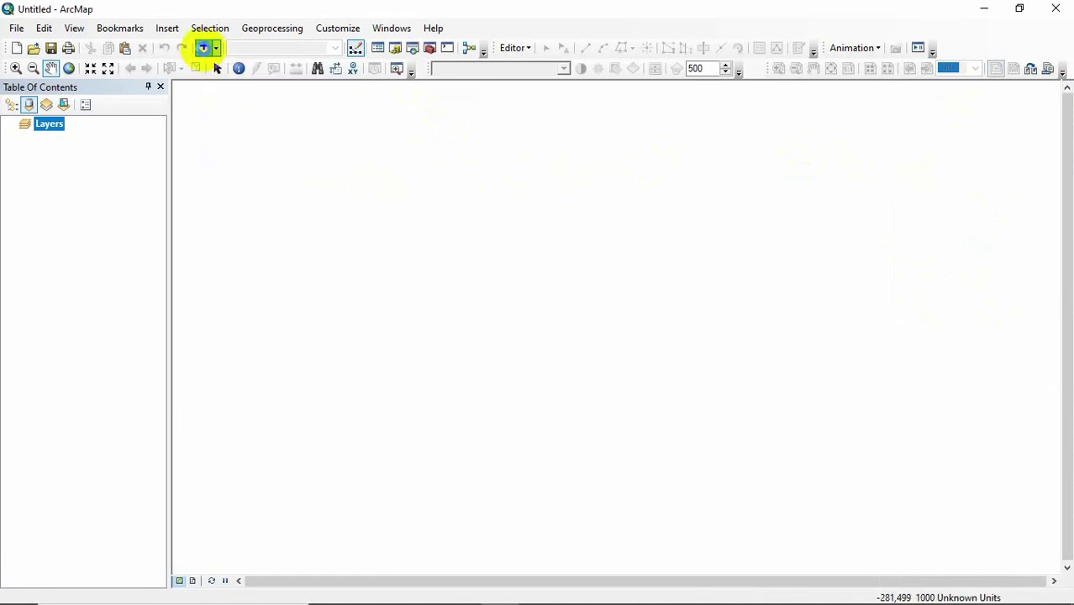
# - Start Add Data and browse up to the root of the E:\ drive
pyautogui.click(203, 47)
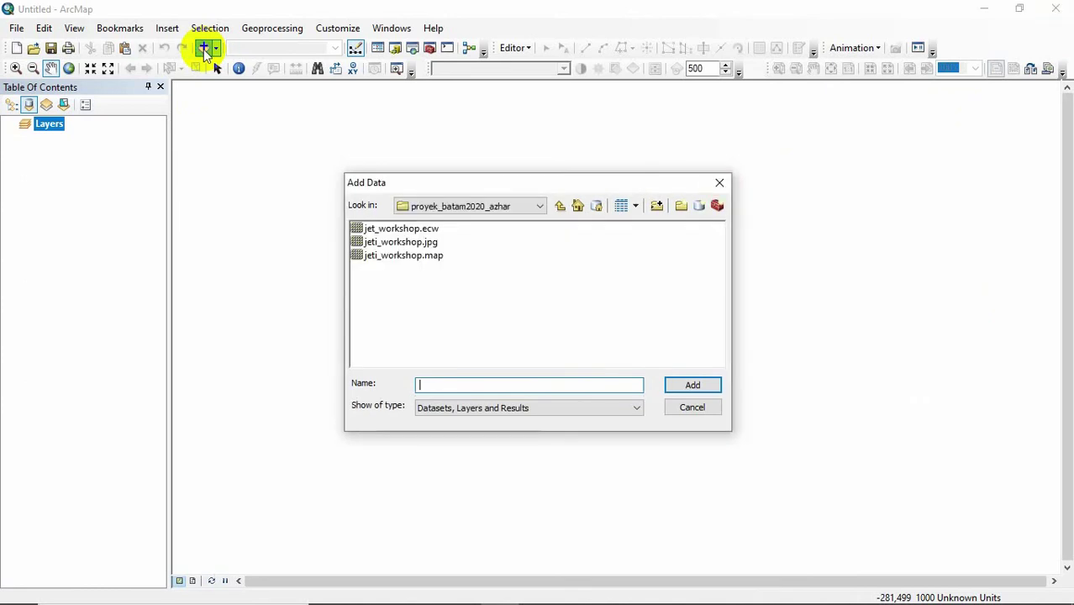
pyautogui.click(560, 206)
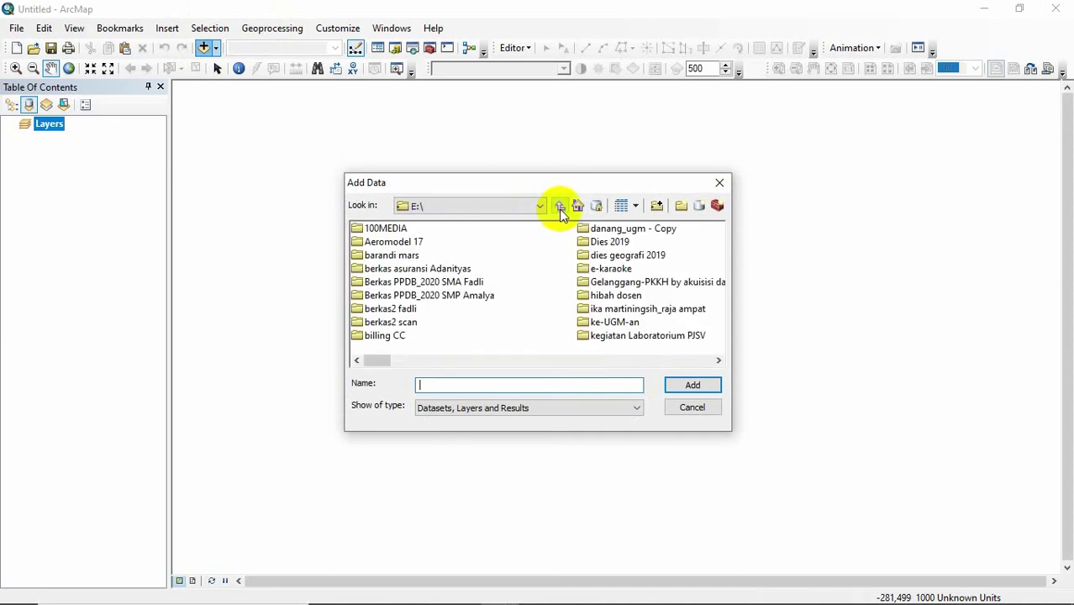
pyautogui.moveTo(383, 361)
pyautogui.mouseDown()
pyautogui.moveTo(396, 364)
pyautogui.moveTo(372, 362)
pyautogui.mouseUp()
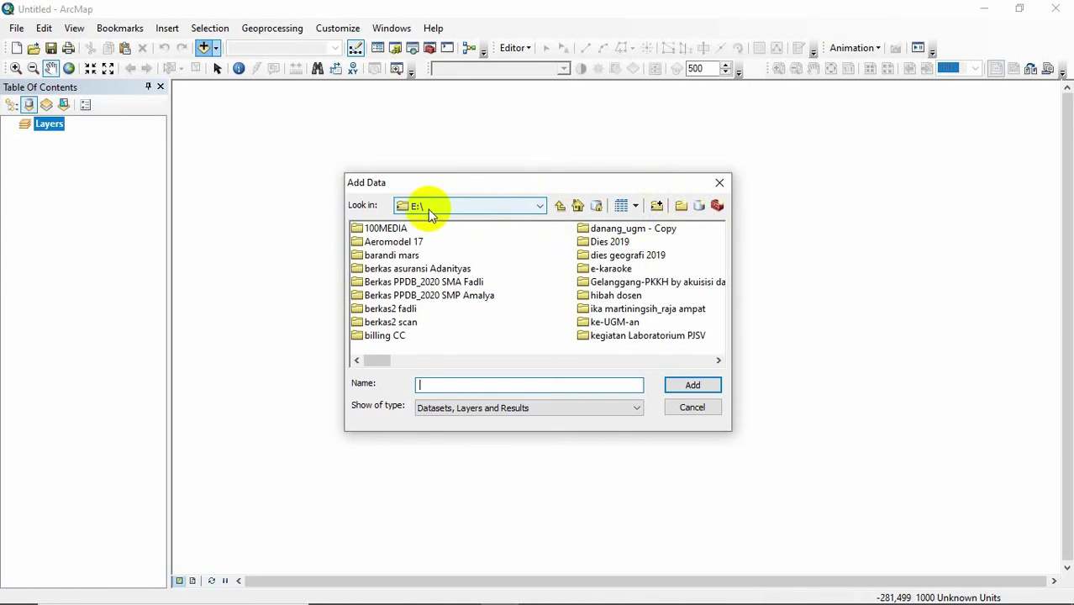
# - View the locations offered by Connect To Folder and cancel without adding a connection
pyautogui.click(657, 206)
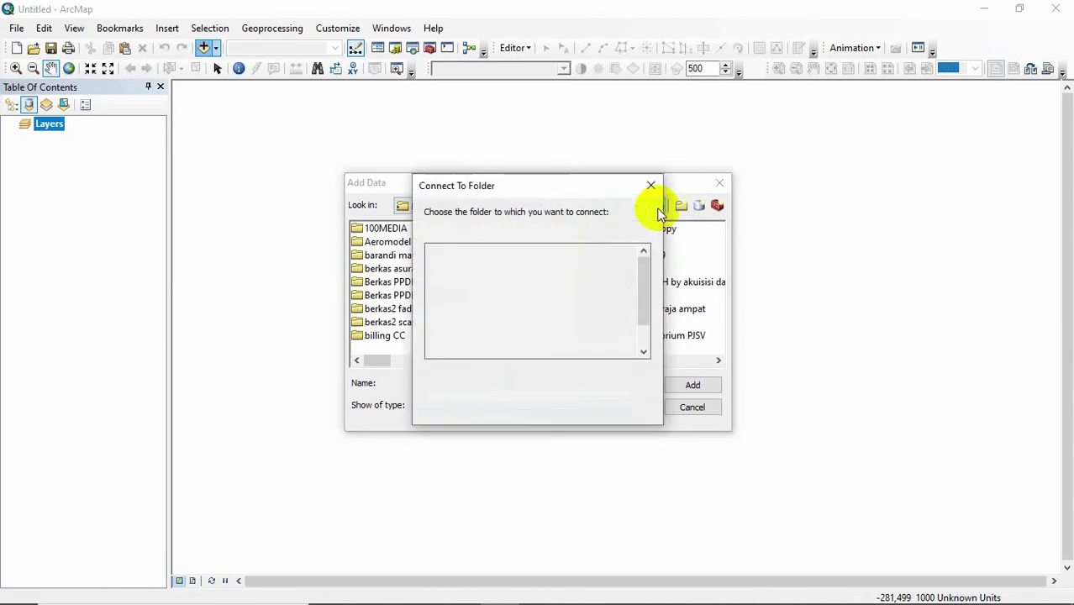
pyautogui.moveTo(642, 288); pyautogui.dragTo(648, 326)
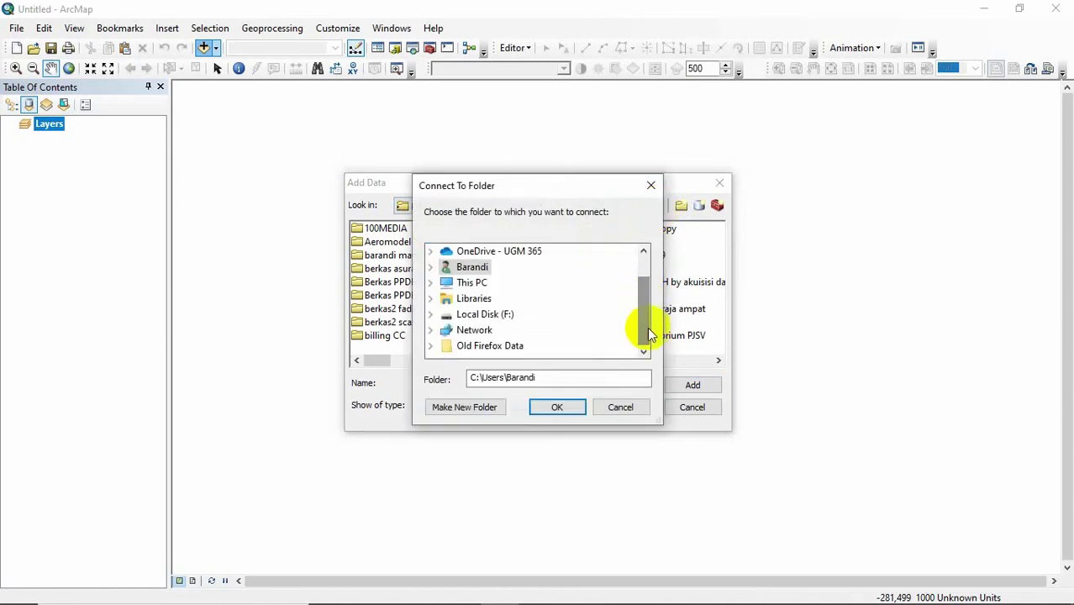
pyautogui.click(621, 407)
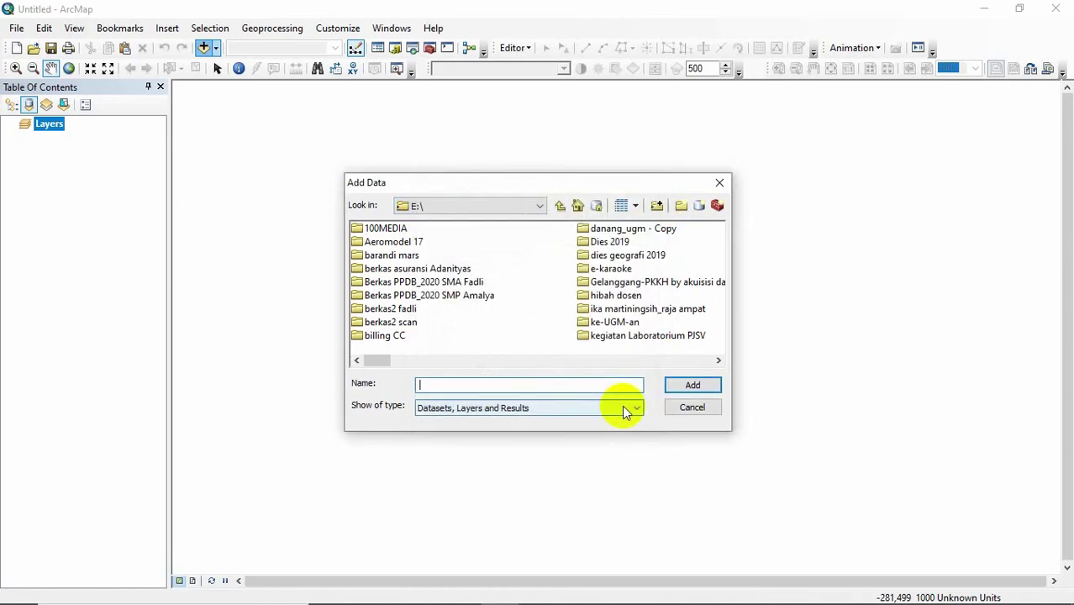
# - Add a folder connection to E:\pelatihan_MAP 2020\04_data through Connect To Folder in Add Data
pyautogui.click(656, 206)
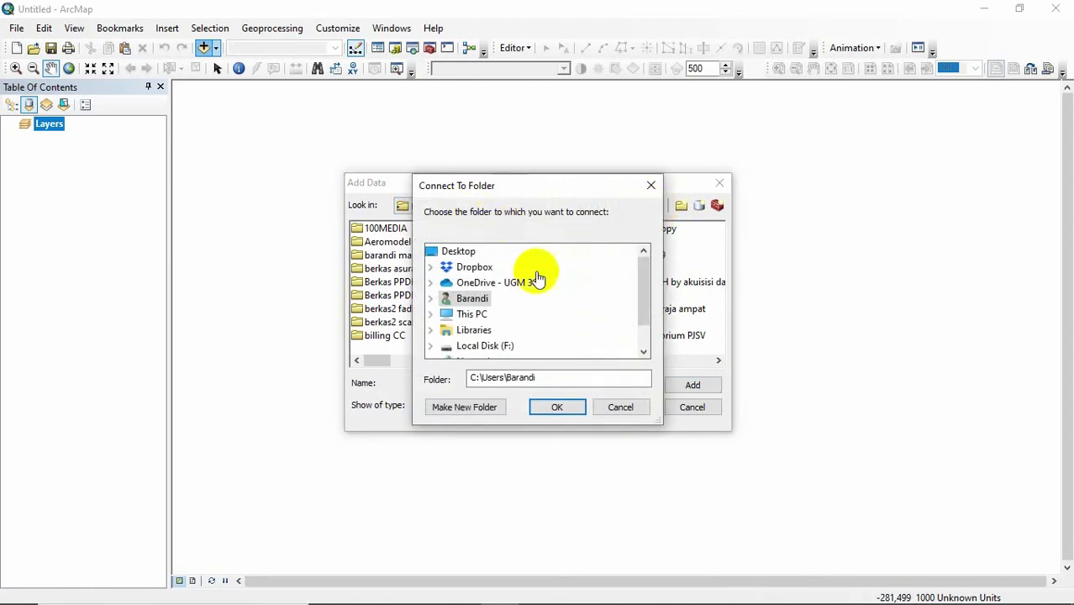
pyautogui.click(432, 315)
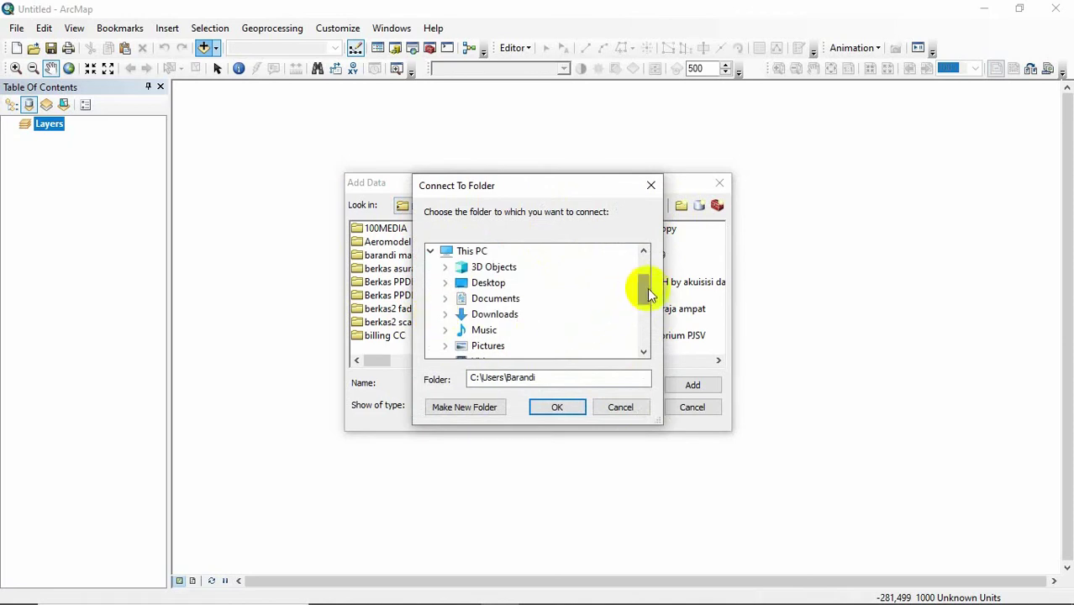
pyautogui.moveTo(643, 290); pyautogui.dragTo(645, 329)
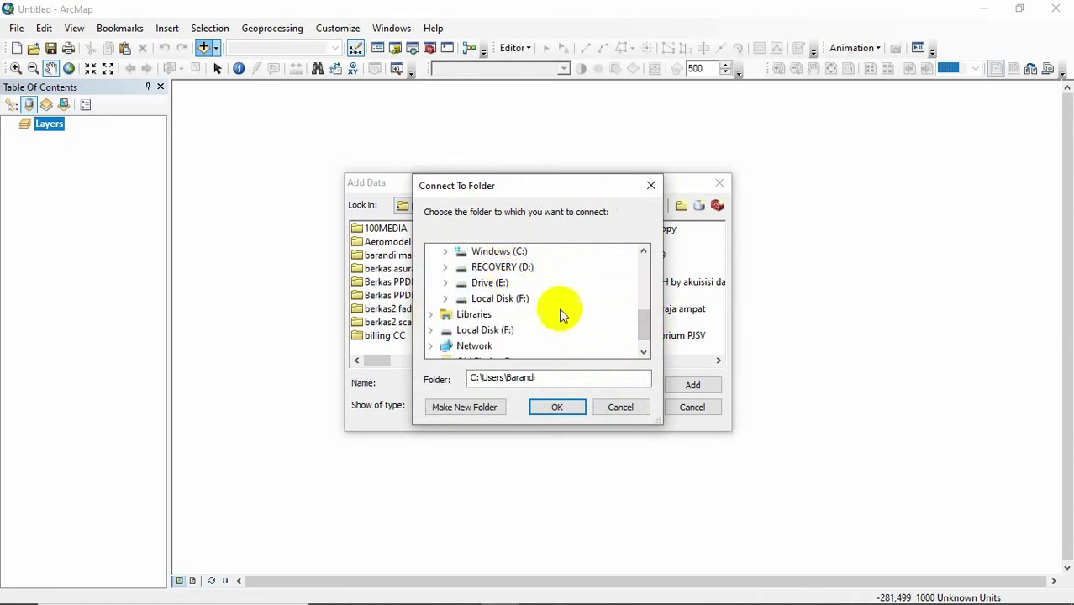
pyautogui.doubleClick(491, 283)
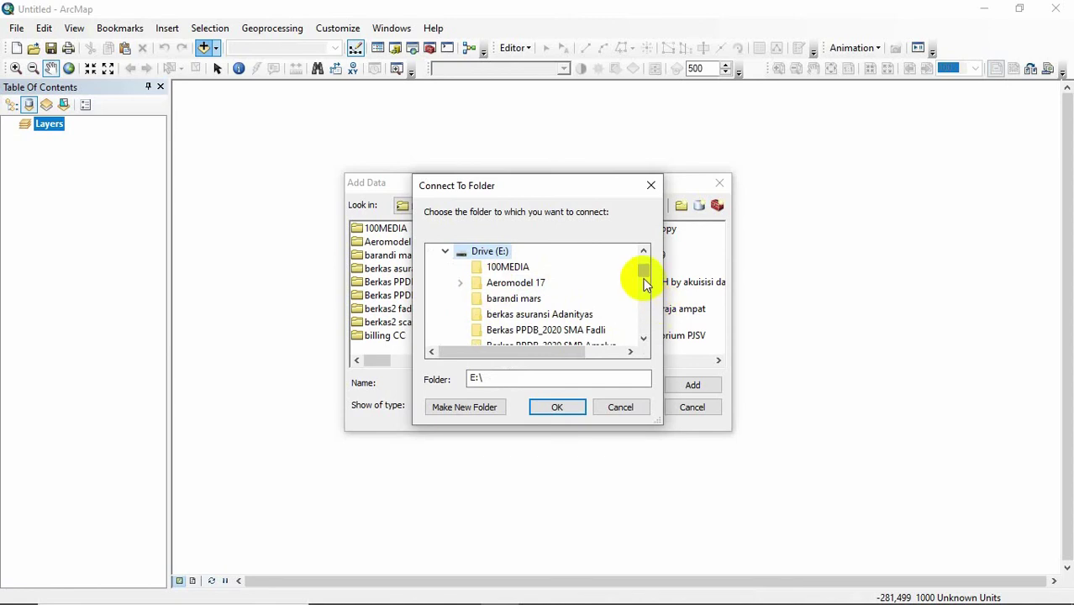
pyautogui.scroll(-1, 644, 277)
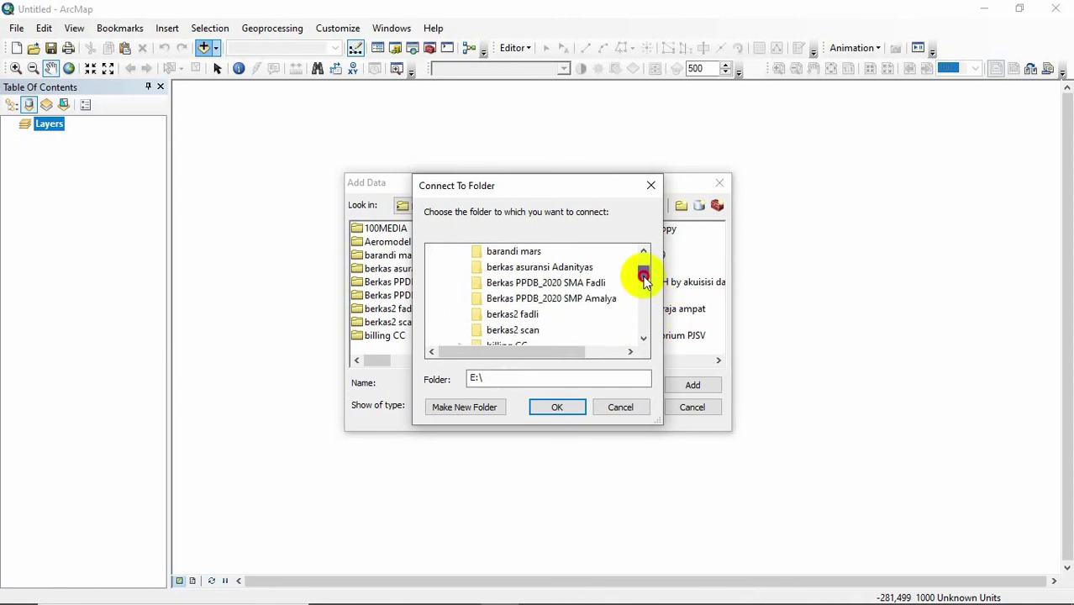
pyautogui.moveTo(644, 277); pyautogui.dragTo(659, 297)
pyautogui.scroll(-1, 648, 285)
pyautogui.scroll(1, 649, 286)
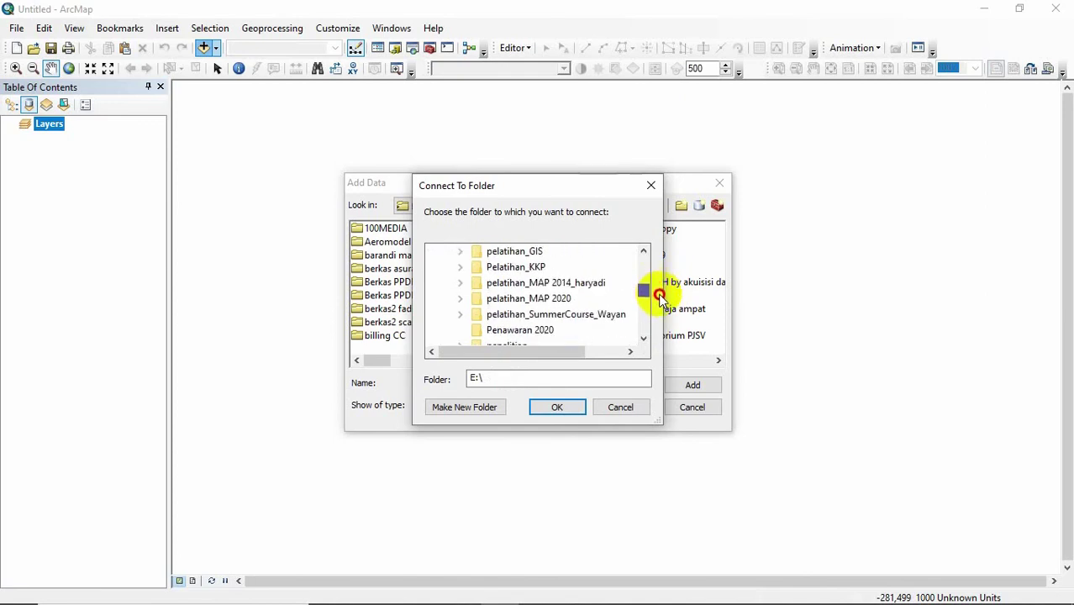
pyautogui.doubleClick(522, 299)
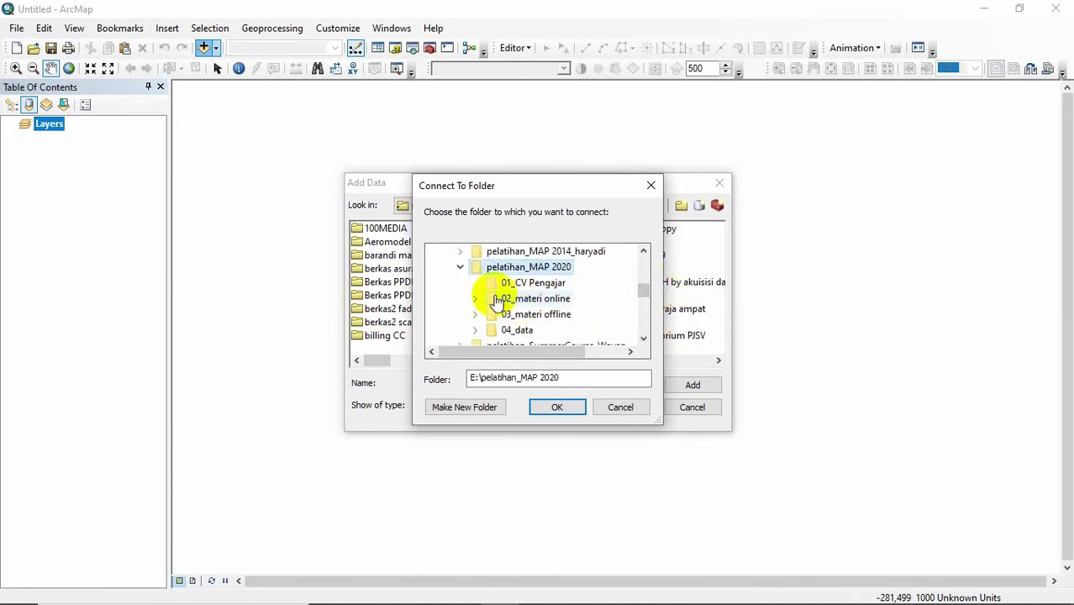
pyautogui.moveTo(641, 292); pyautogui.dragTo(643, 291)
pyautogui.doubleClick(519, 330)
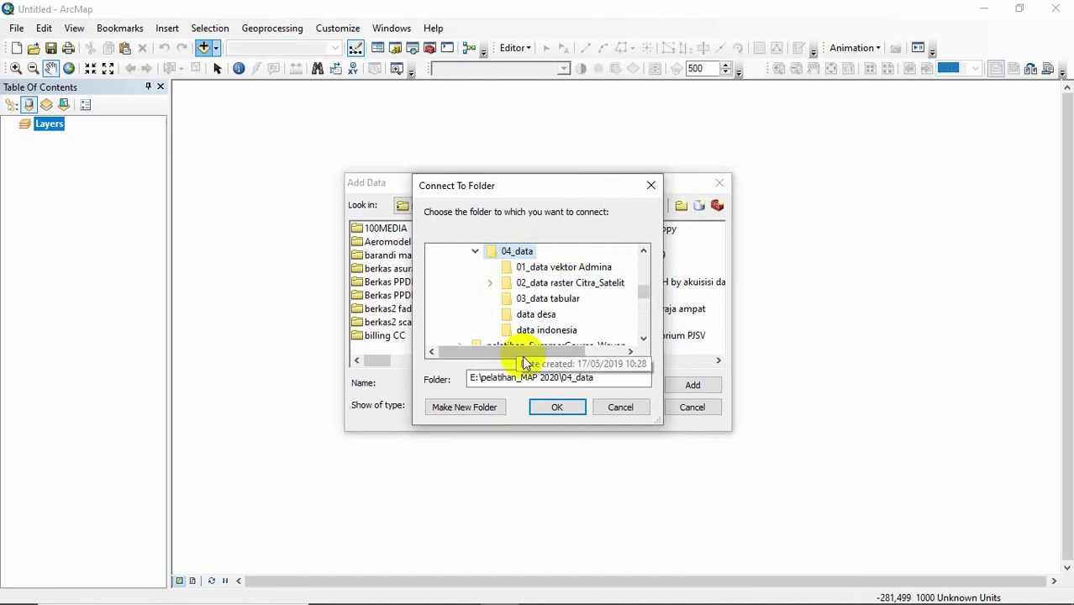
pyautogui.click(556, 407)
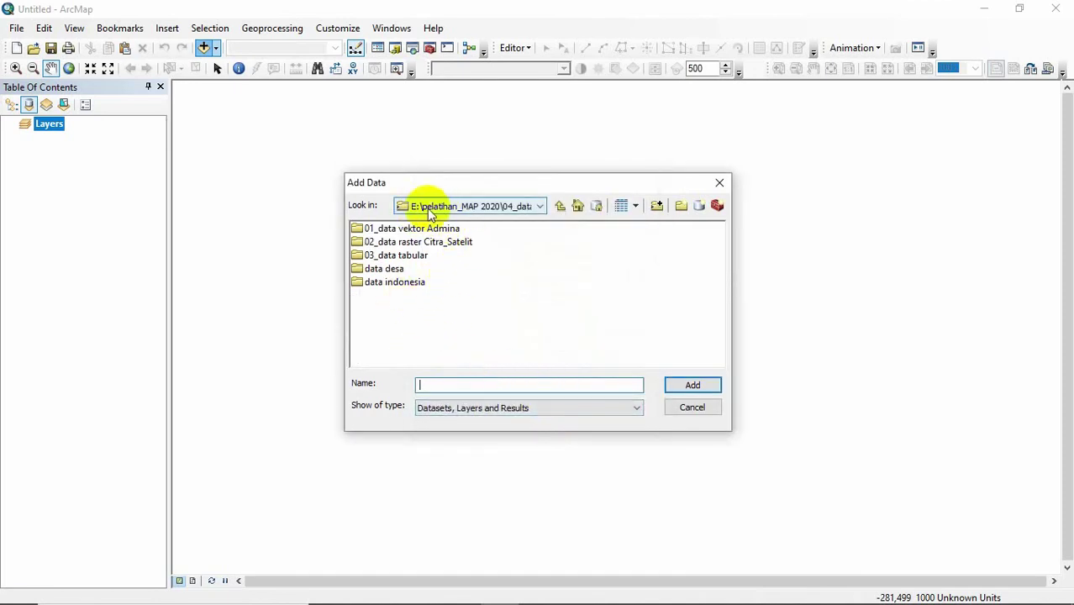
# - View the folder connections offered as Add Data locations and close the dialog without adding any data
pyautogui.click(540, 207)
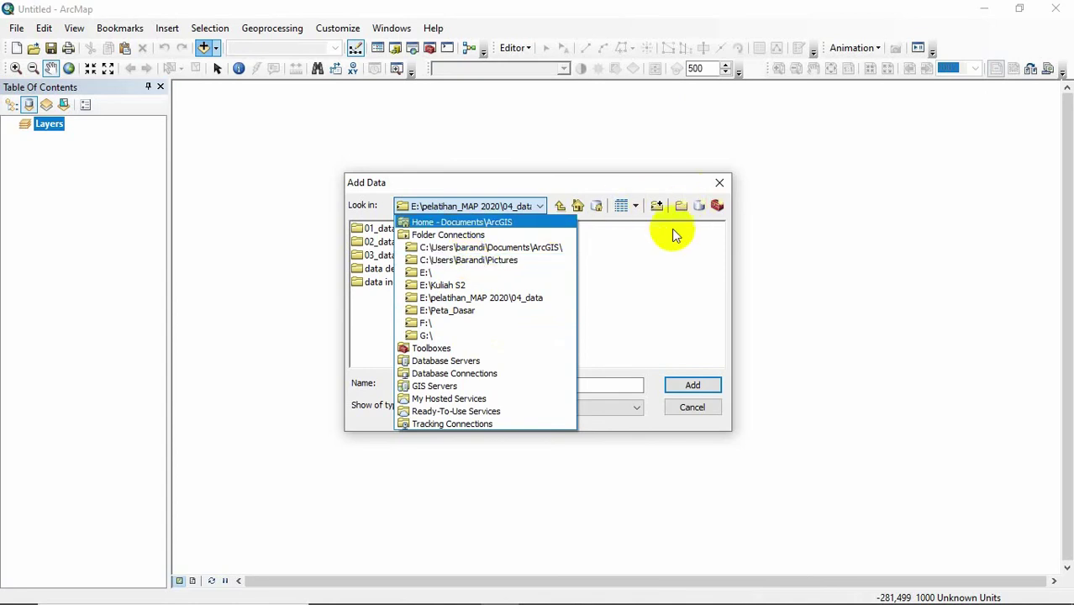
pyautogui.click(484, 206)
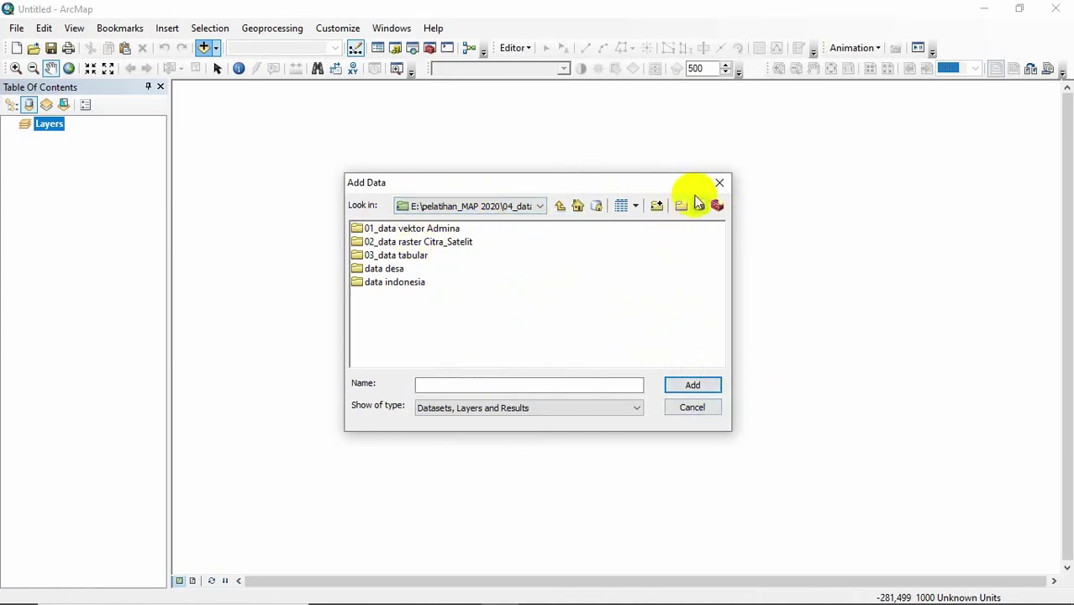
pyautogui.click(719, 184)
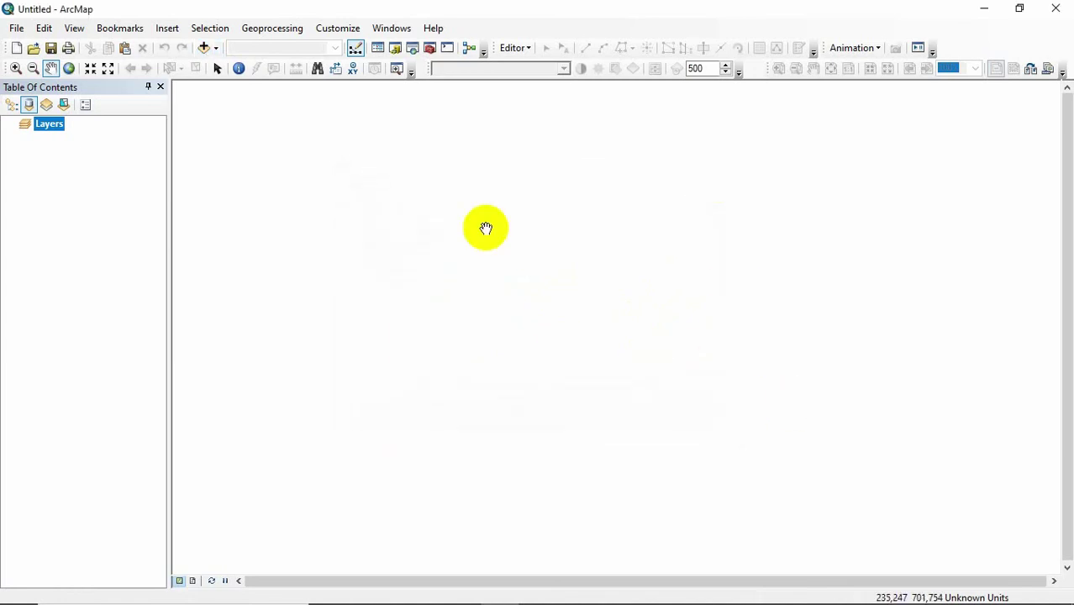
# - Reopen Add Data to view where 04_data sits in the location hierarchy, switch to the E:\ root, and close the dialog
pyautogui.click(204, 48)
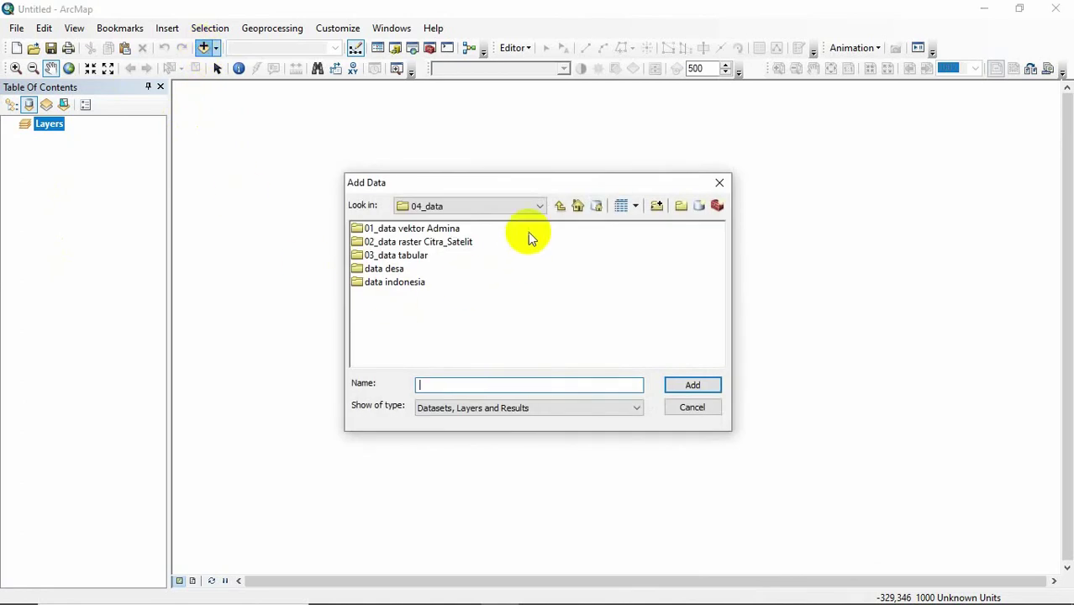
pyautogui.click(539, 207)
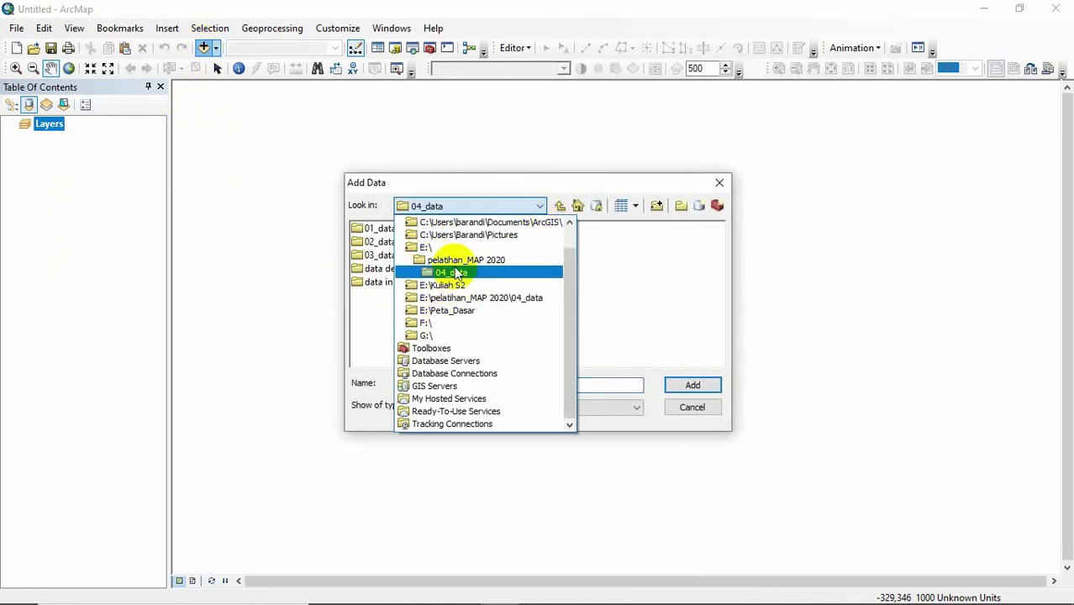
pyautogui.click(454, 275)
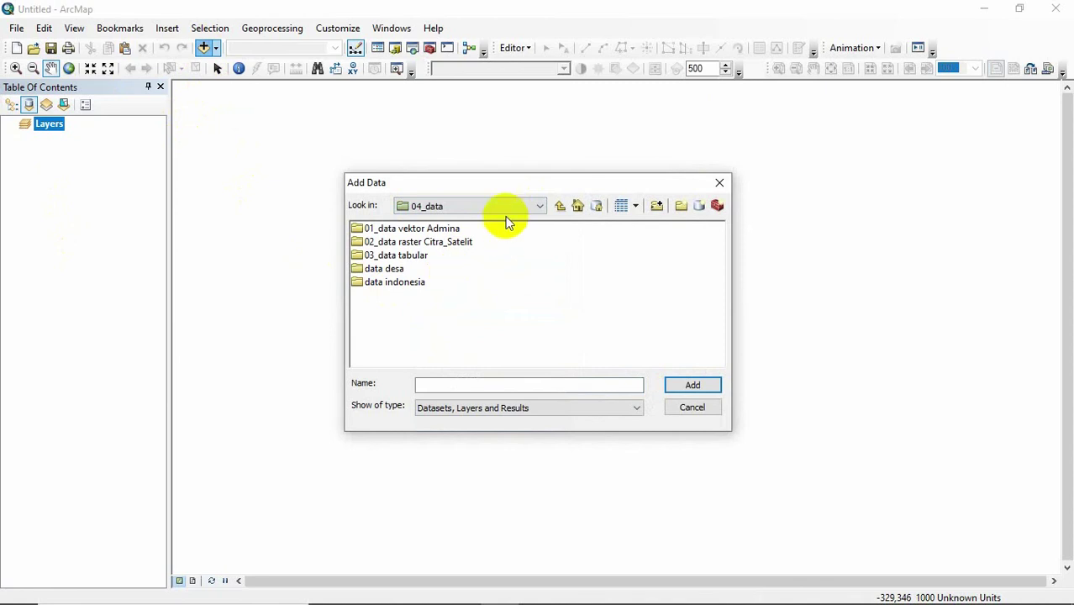
pyautogui.click(537, 206)
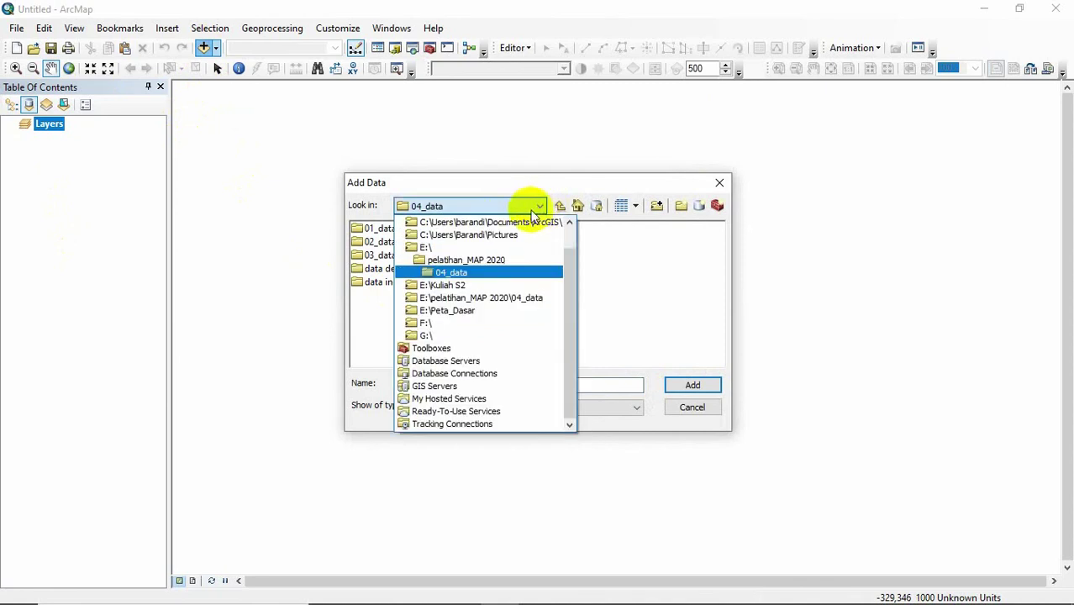
pyautogui.click(441, 247)
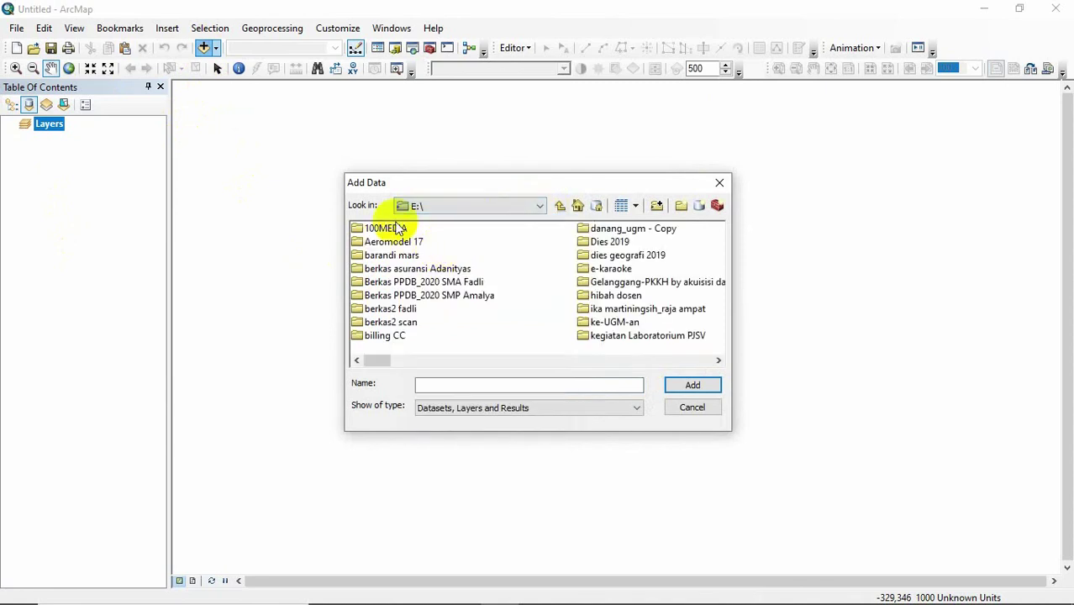
pyautogui.click(720, 183)
# - Use the E:\pelatihan_MAP 2020\04_data connection in Add Data to view its folders, and cancel without adding data
pyautogui.click(204, 48)
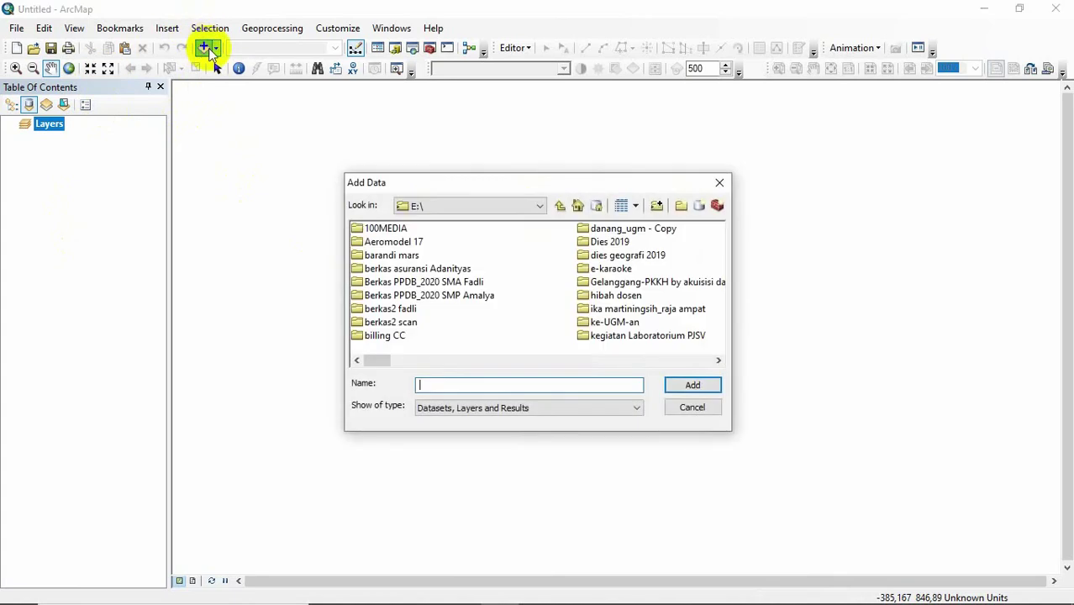
pyautogui.click(540, 206)
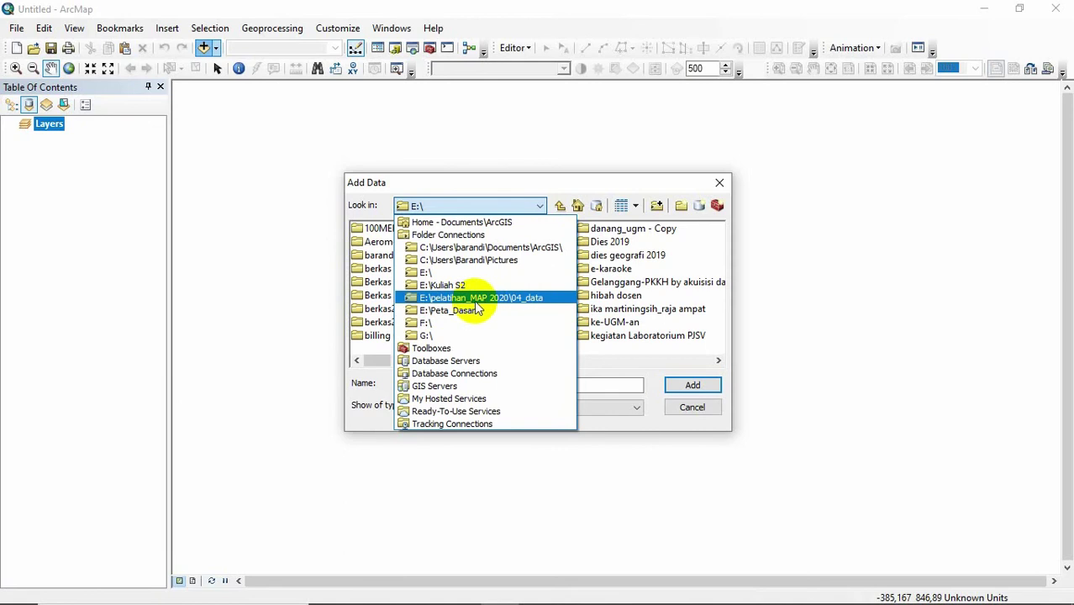
pyautogui.click(513, 300)
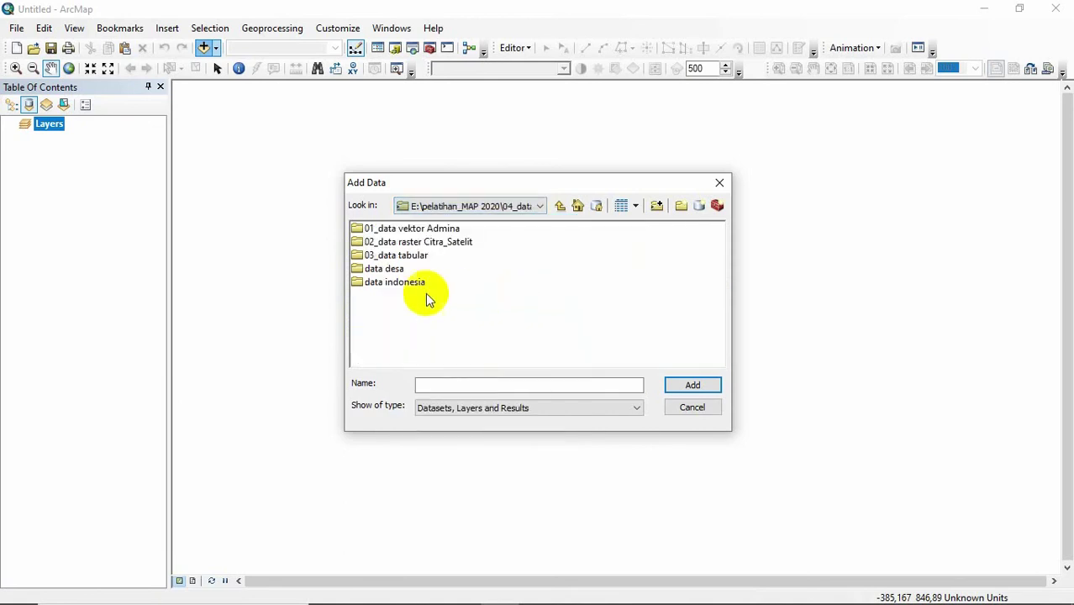
pyautogui.click(692, 410)
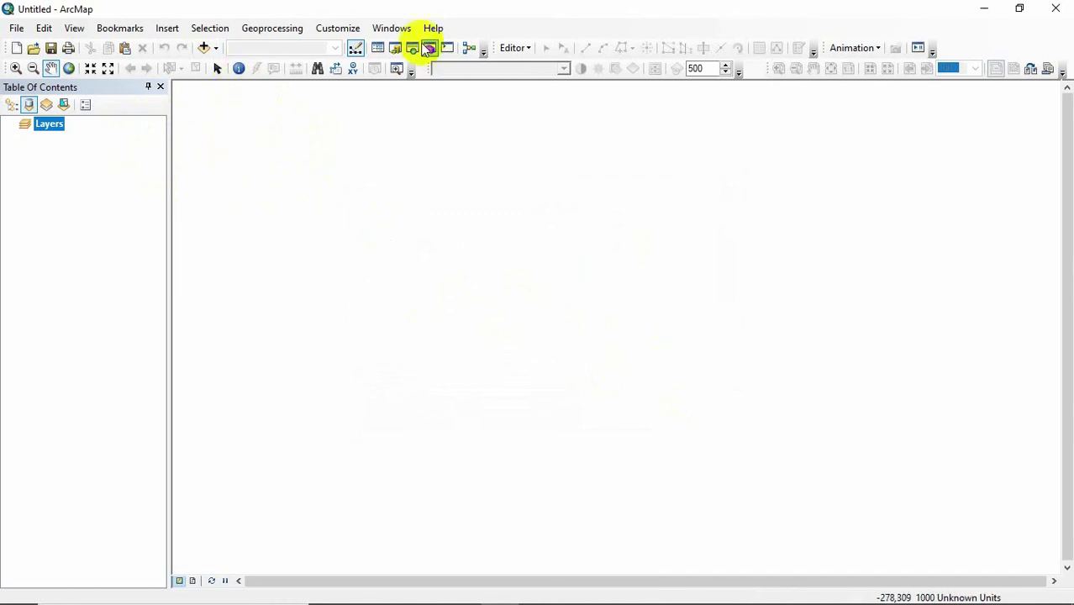
# - Show the Catalog window and expand the E:\pelatihan_MAP 2020\04_data folder connection
pyautogui.click(389, 27)
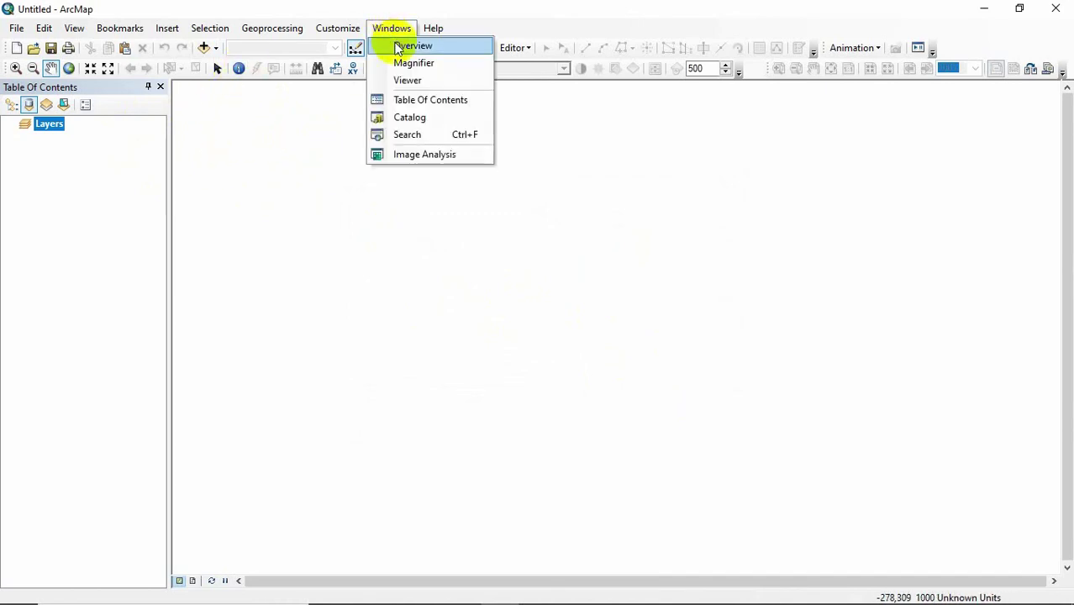
pyautogui.click(410, 117)
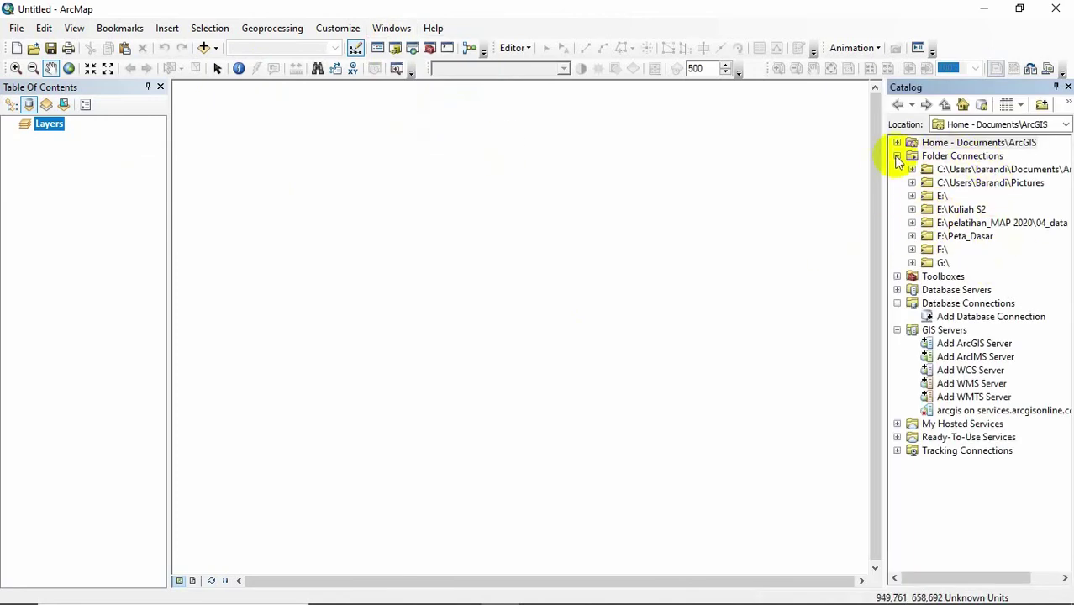
pyautogui.click(913, 223)
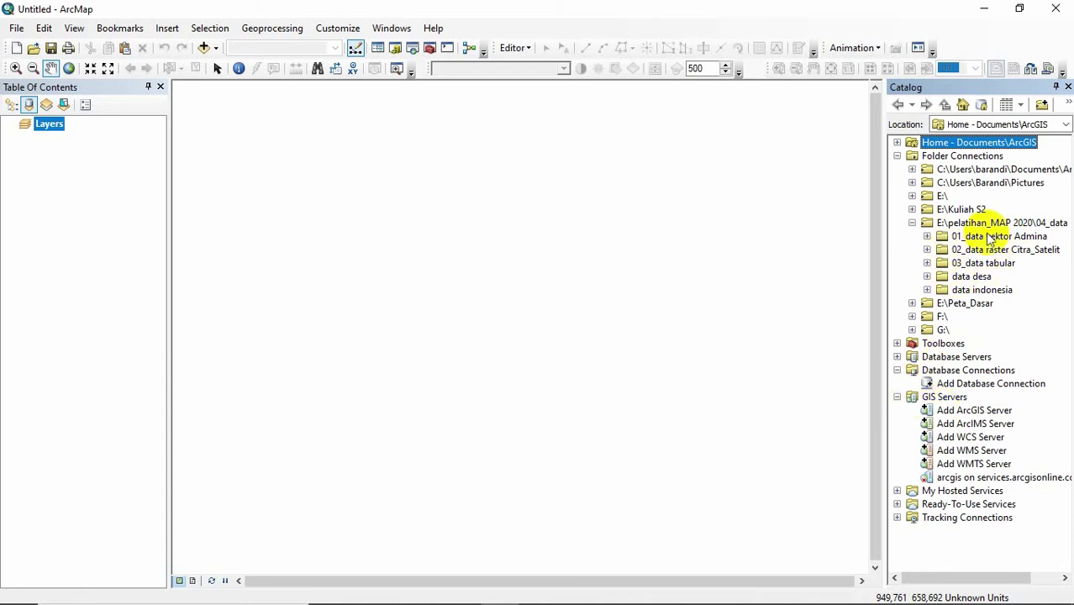
# - Expand 02_data raster Citra_Satelit with its Aster, Ikonos and Landsat subfolders, and expand 01_data vektor Admina in the Catalog
pyautogui.click(928, 250)
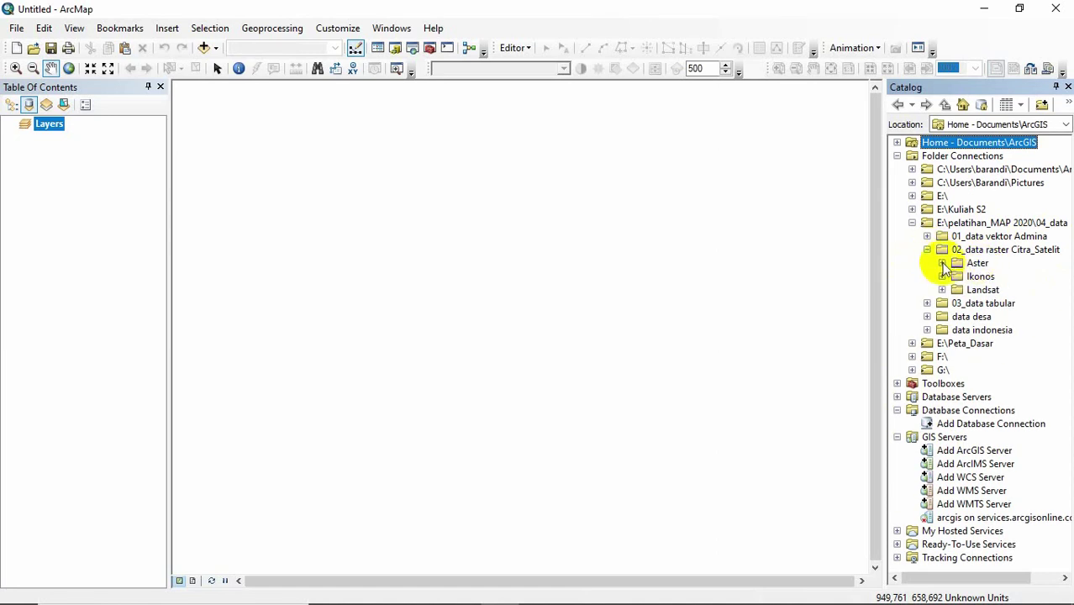
pyautogui.click(942, 263)
pyautogui.click(942, 290)
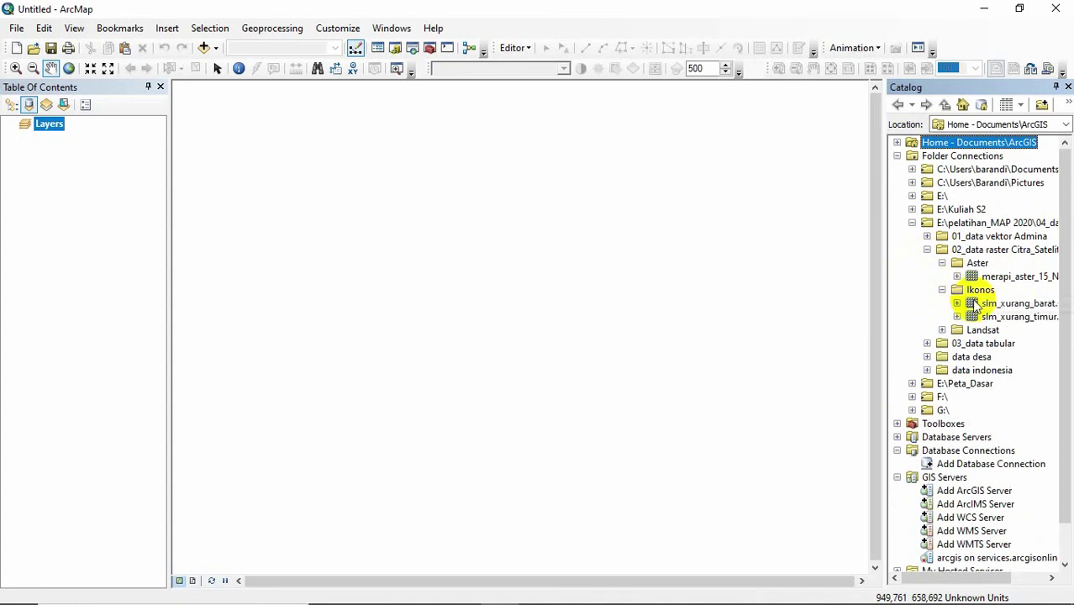
pyautogui.click(942, 330)
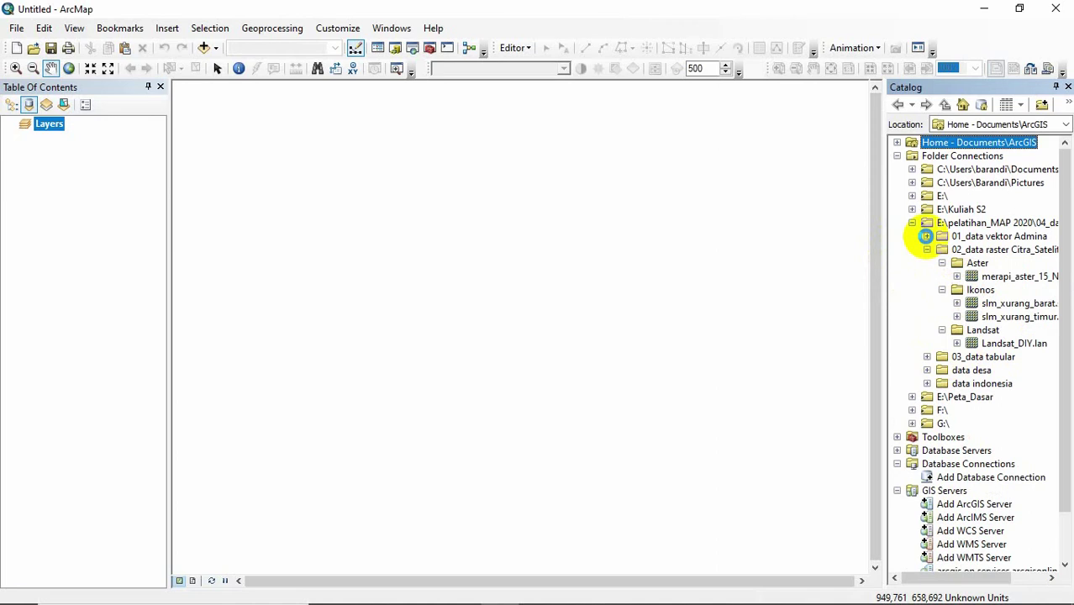
pyautogui.click(926, 236)
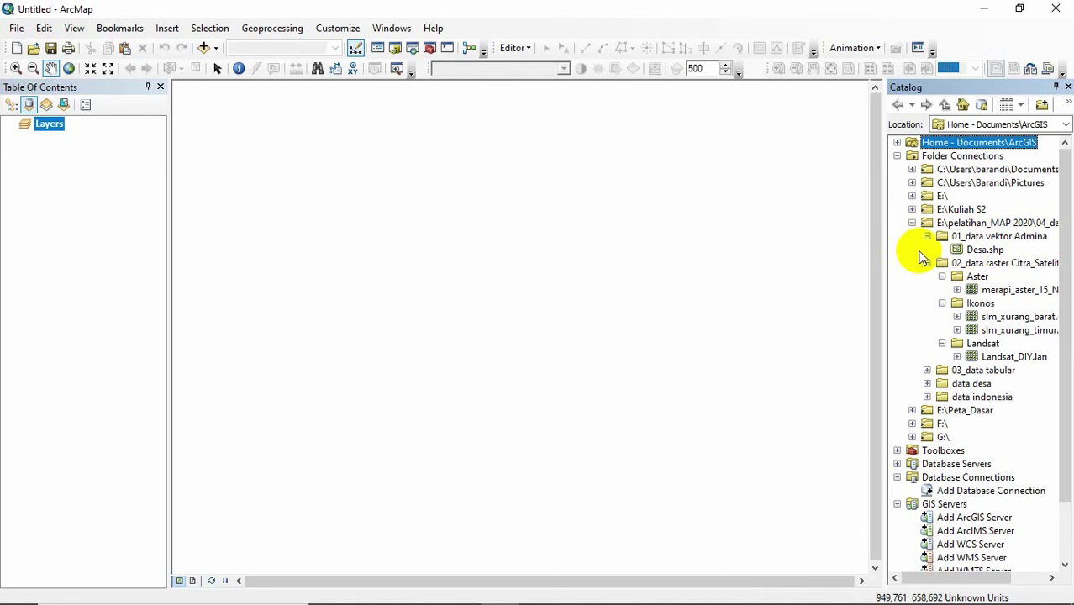
# - Add Desa.shp from 01_data vektor Admina to the map, and toggle the layer's visibility off and on
pyautogui.click(989, 251)
pyautogui.moveTo(990, 254); pyautogui.dragTo(691, 249)
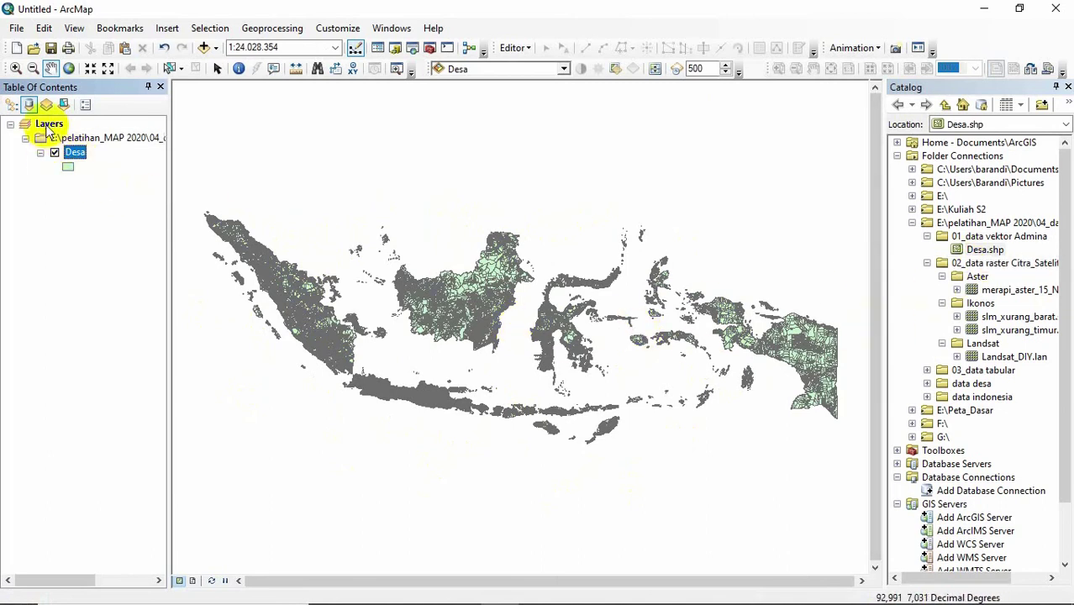
pyautogui.click(55, 153)
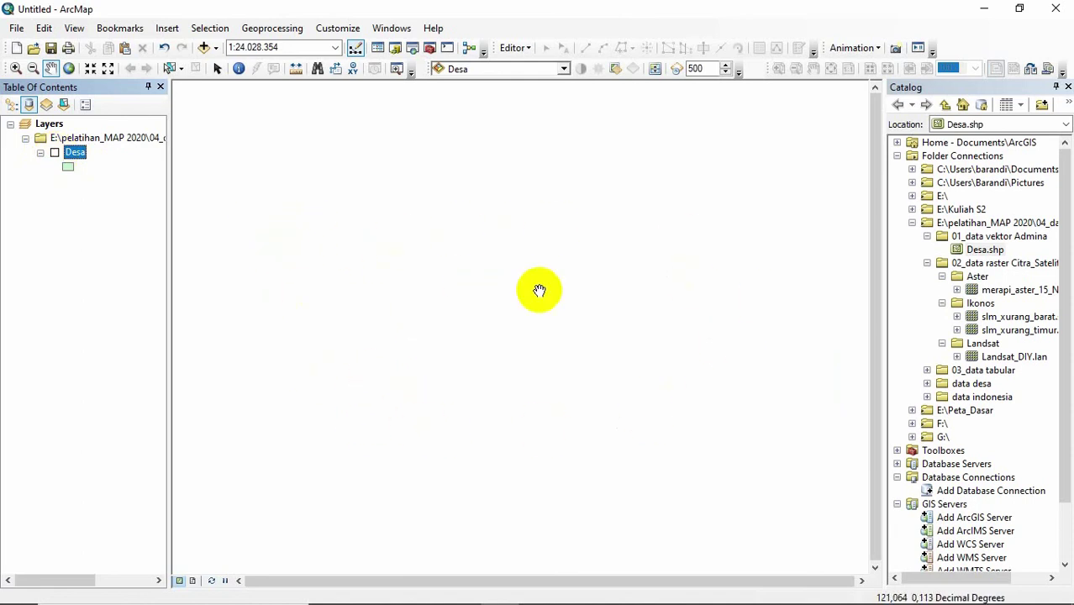
pyautogui.click(54, 153)
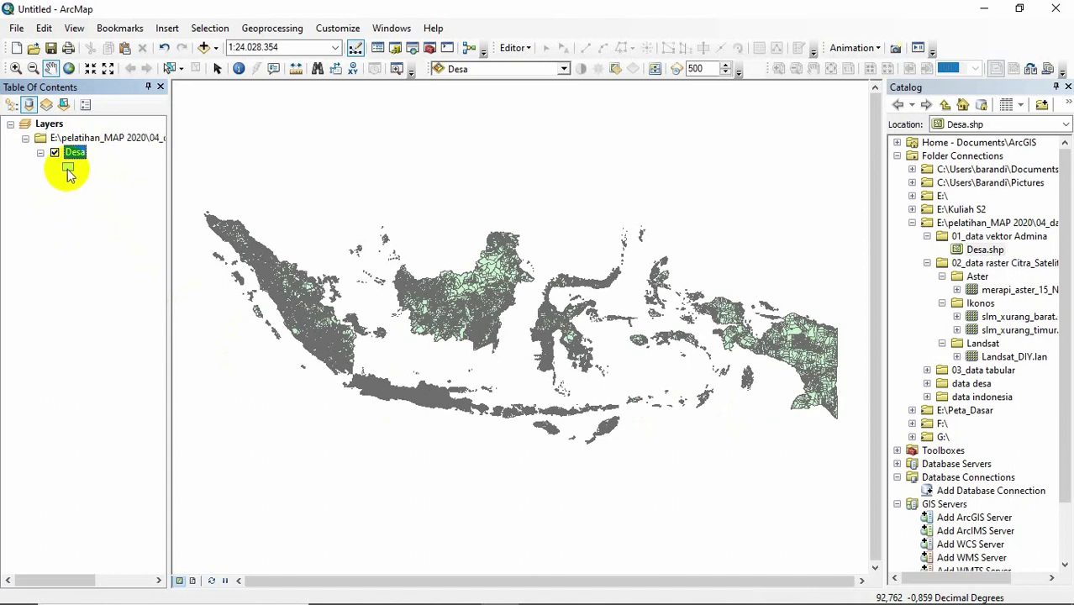
# - Remove the 01_data vektor Admina data source with its Desa layer from the map document
pyautogui.rightClick(78, 138)
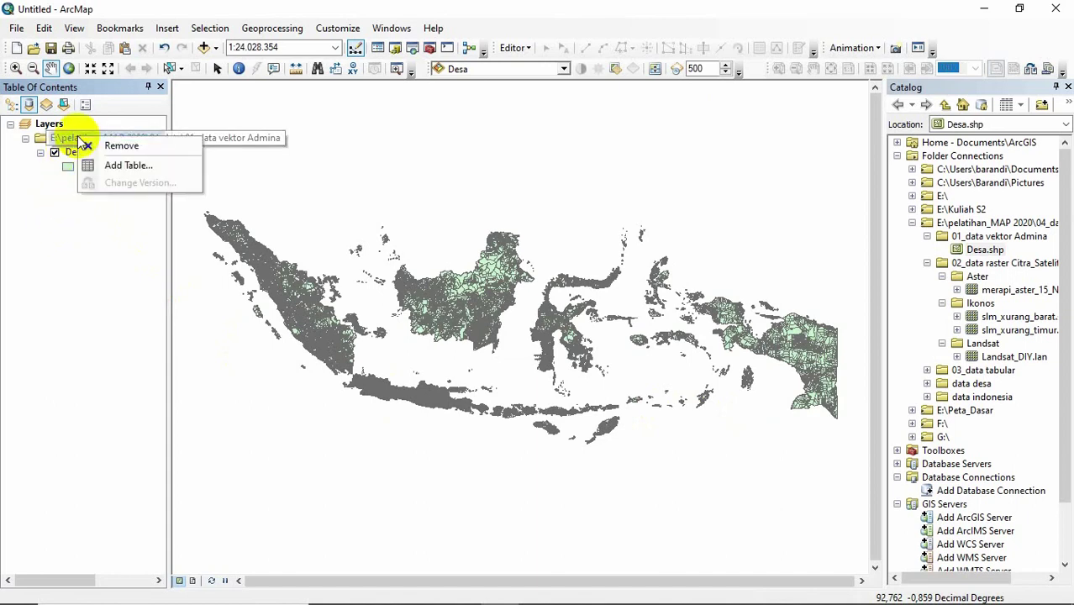
pyautogui.click(121, 146)
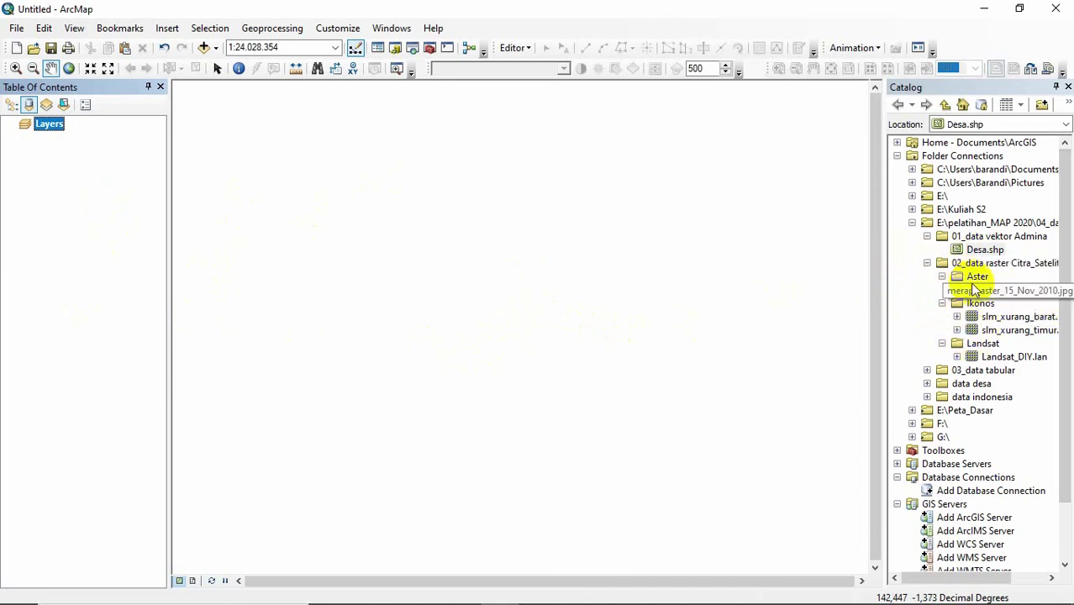
# - Add the merapi_aster_15_Nov_2010.jpg raster from the Aster folder to the map
pyautogui.moveTo(1001, 292); pyautogui.dragTo(474, 267)
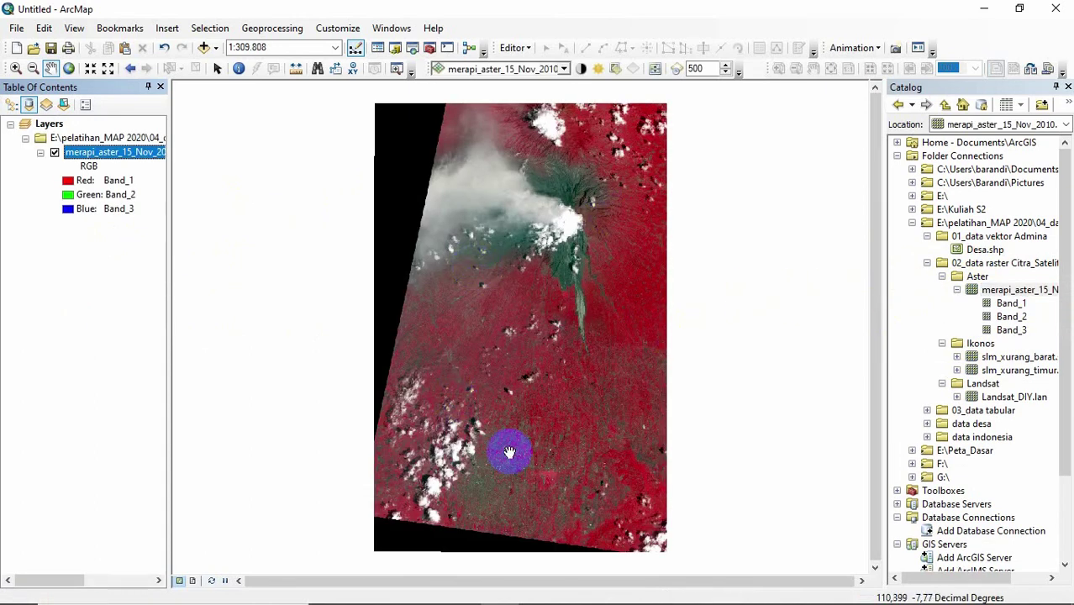
pyautogui.click(571, 222)
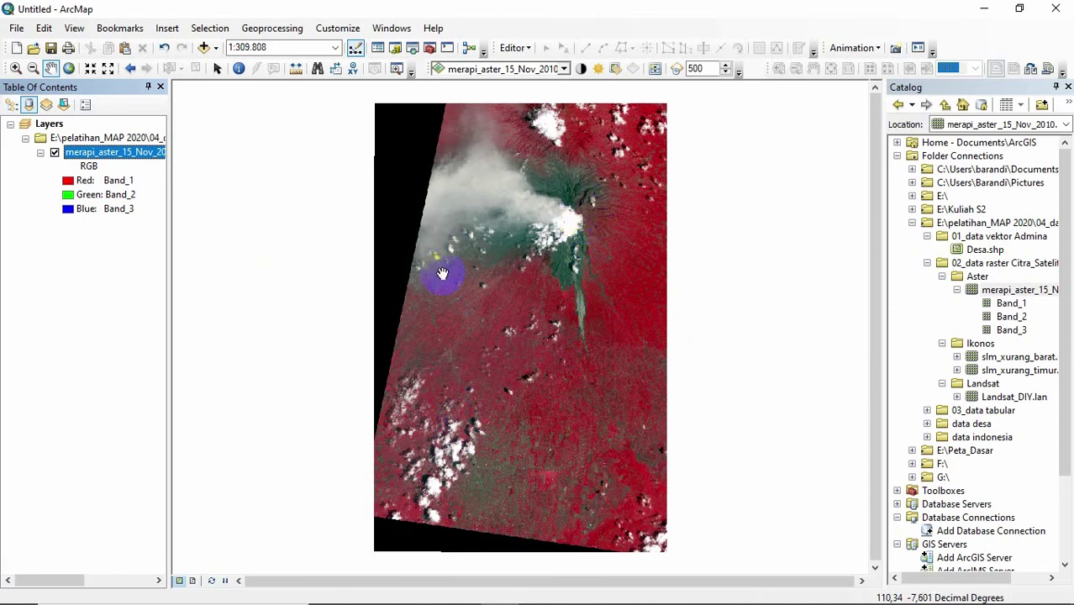
pyautogui.click(290, 275)
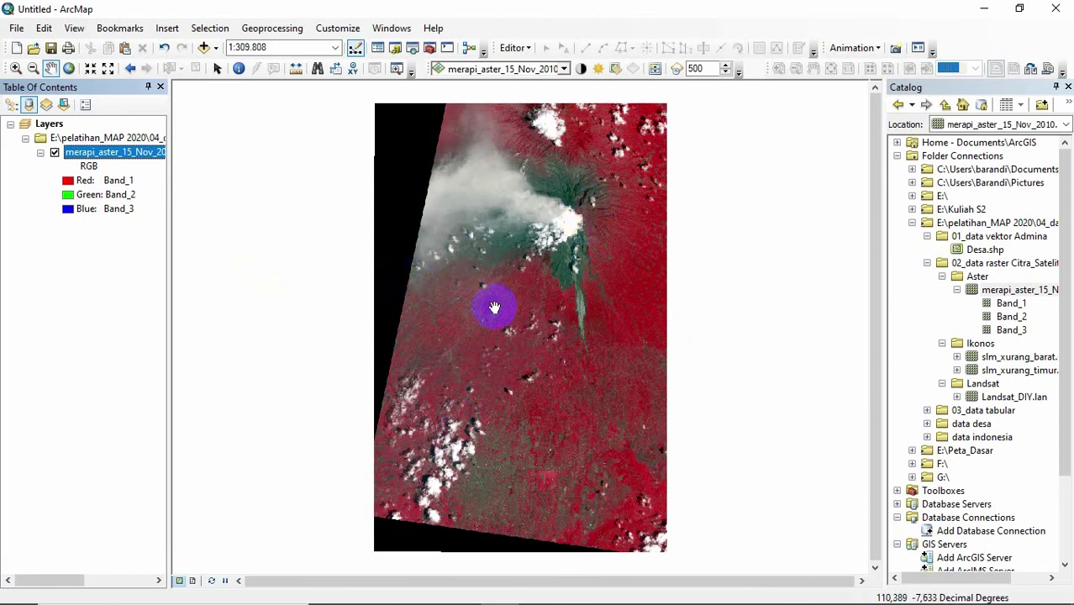
pyautogui.click(386, 292)
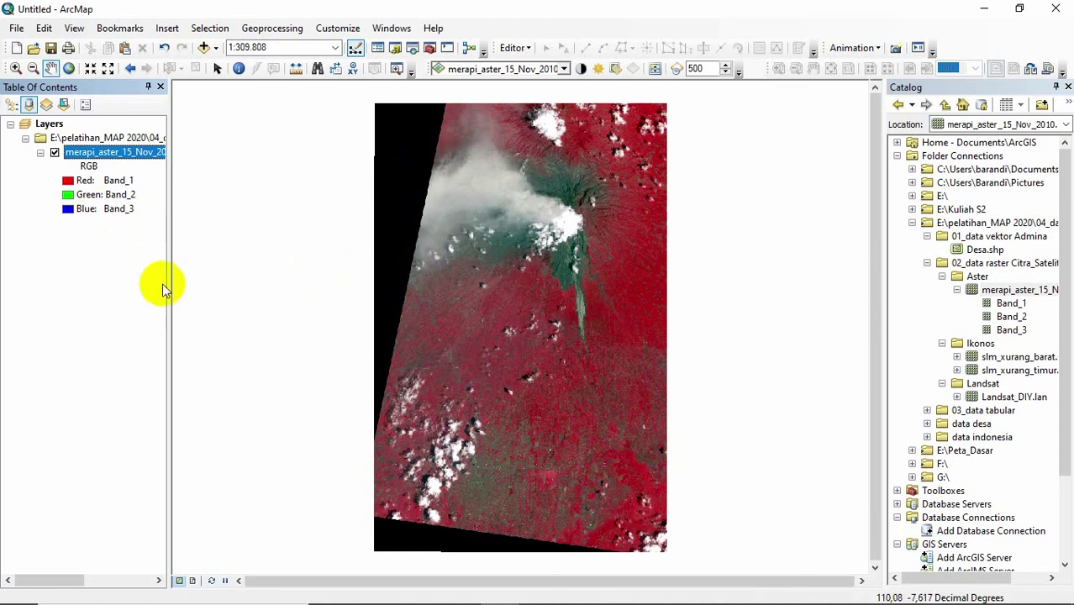
pyautogui.click(374, 262)
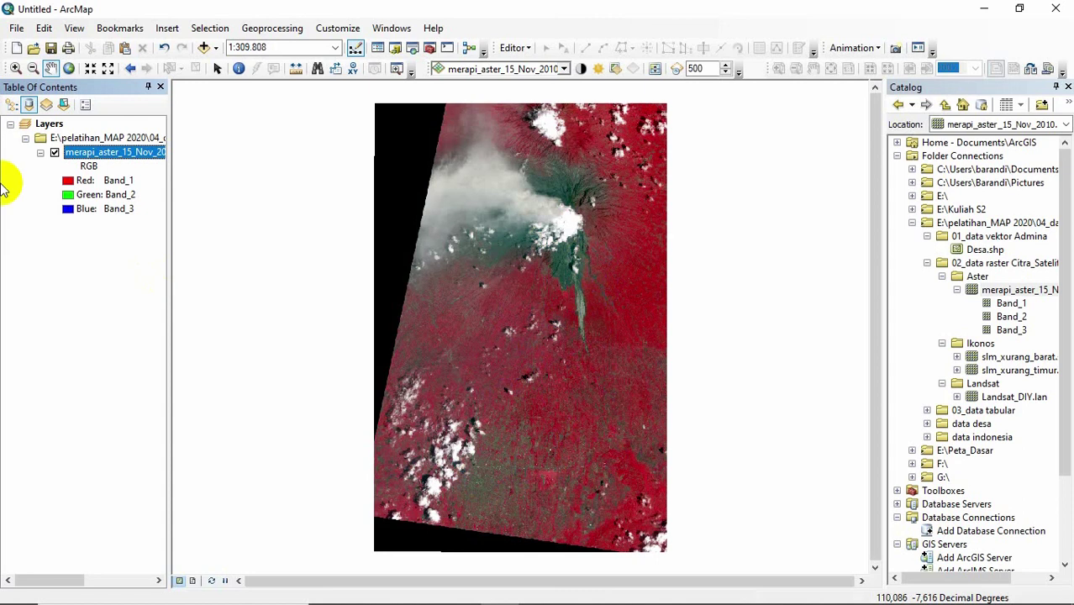
# - Remove the Aster data source with its merapi_aster_15_Nov_2010.jpg layer from the map document
pyautogui.rightClick(116, 142)
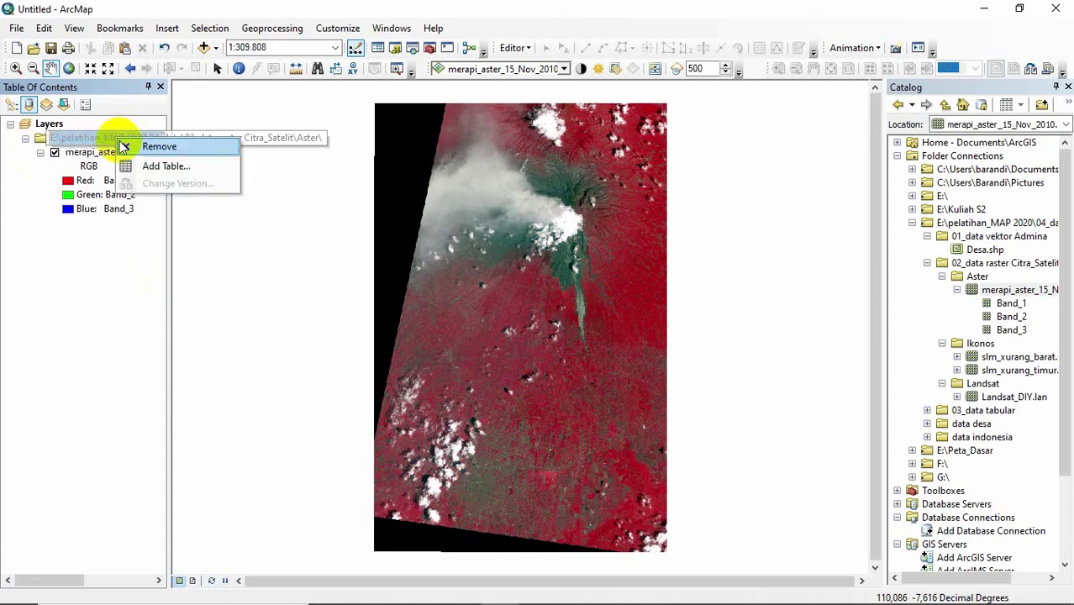
pyautogui.click(153, 144)
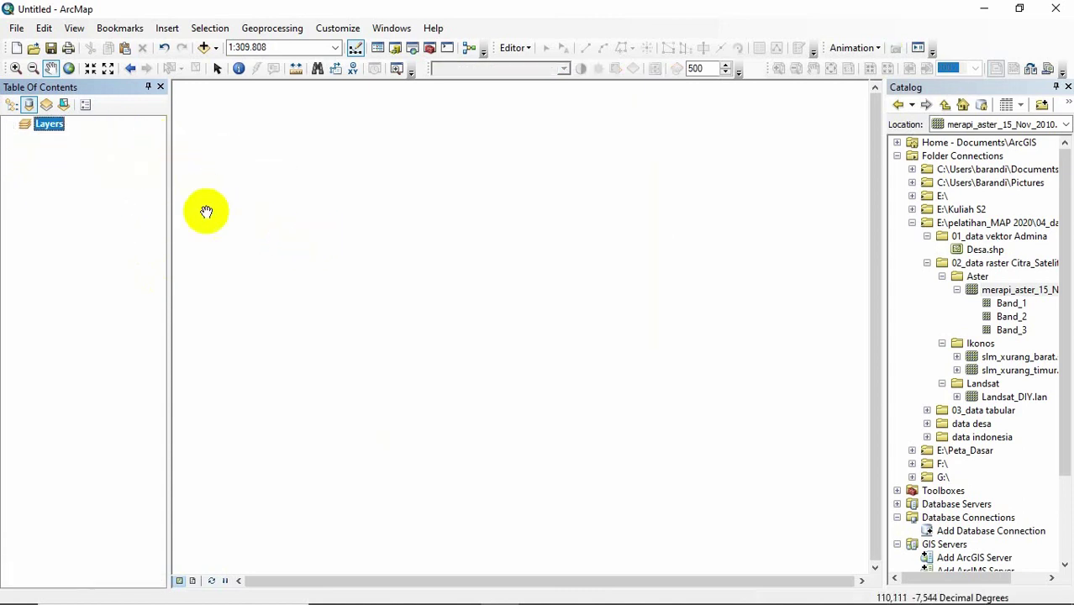
# - Add the Landsat_DIY.lan raster from the Landsat folder of 02_data raster Citra_Satelit to the map
pyautogui.click(204, 47)
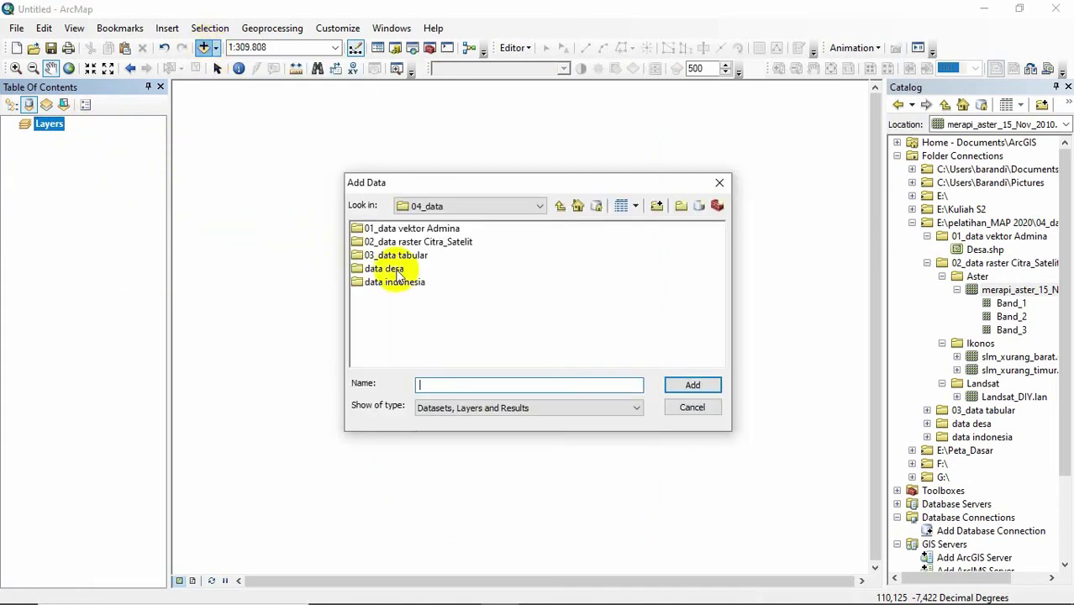
pyautogui.doubleClick(408, 242)
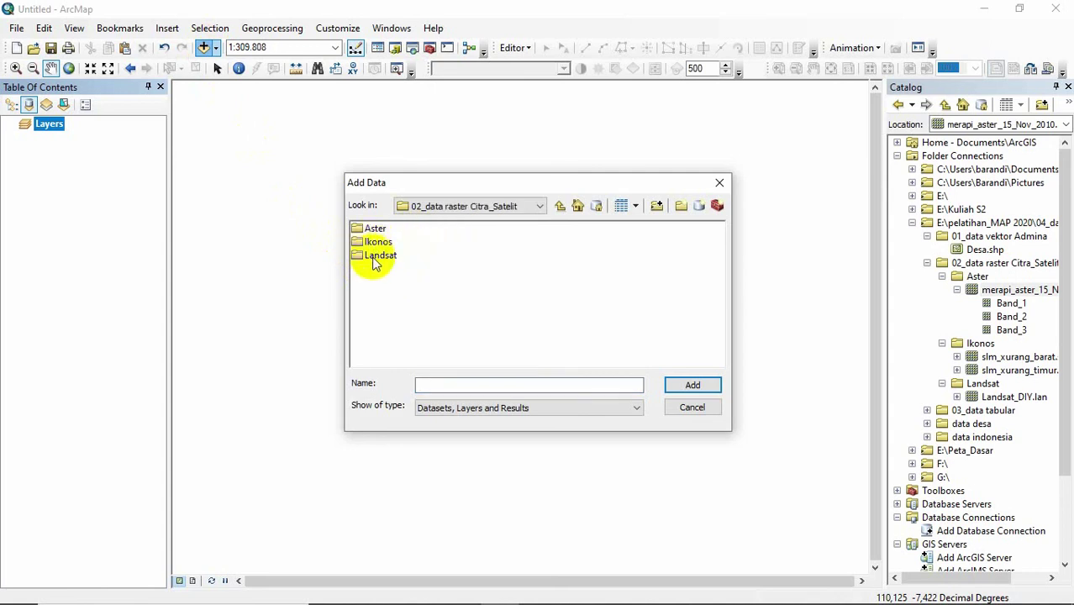
pyautogui.doubleClick(373, 256)
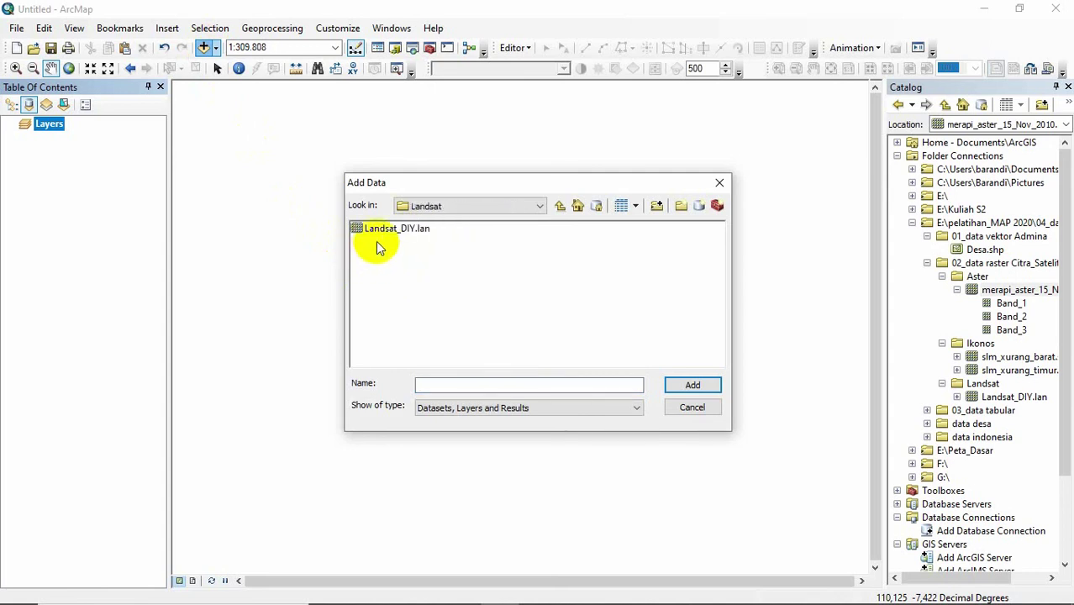
pyautogui.click(375, 229)
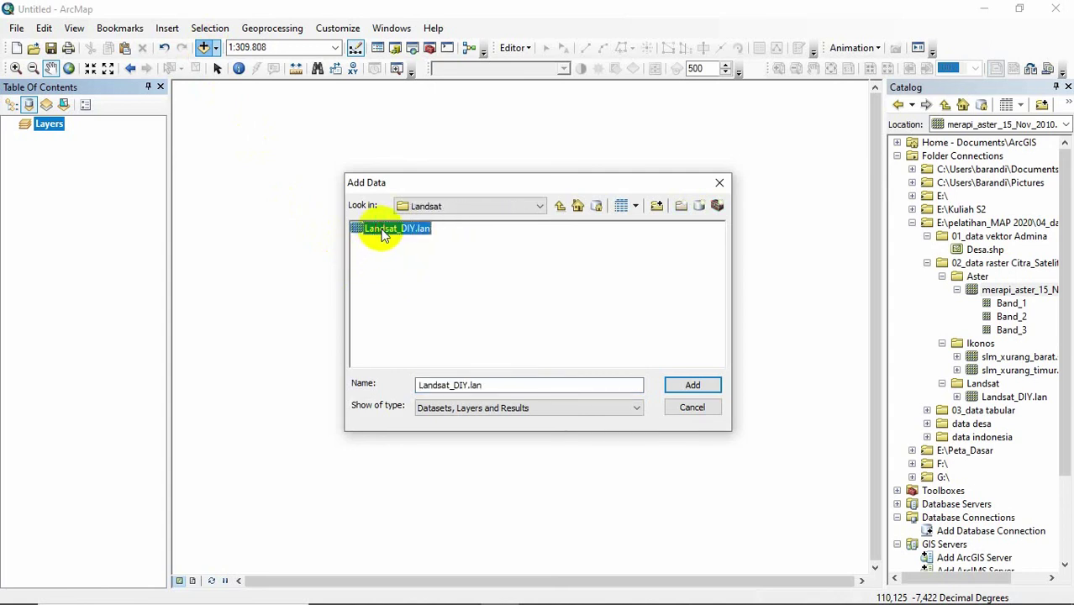
pyautogui.click(691, 386)
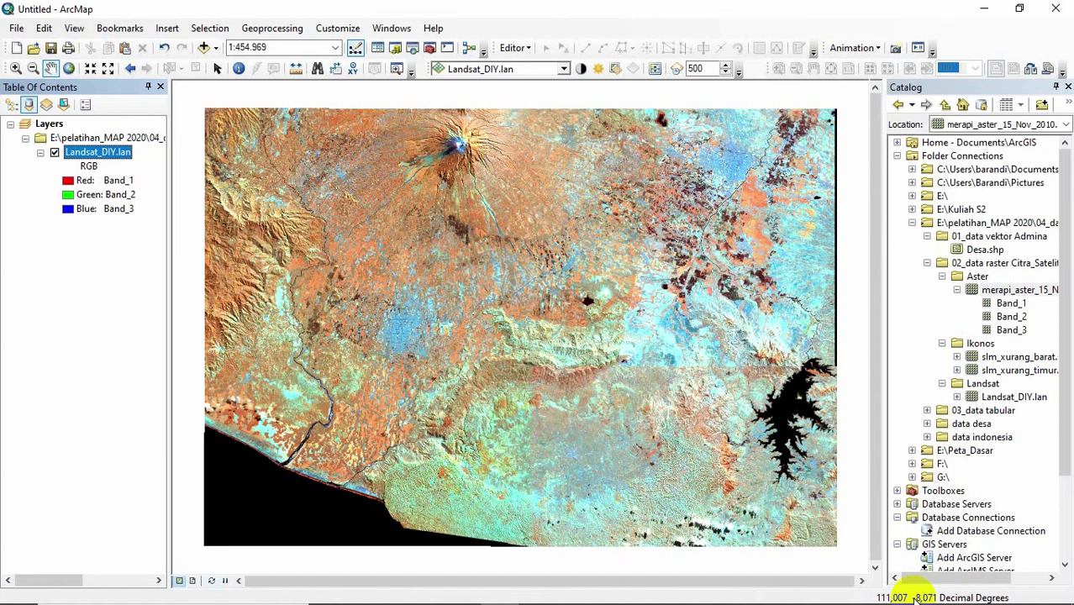
pyautogui.moveTo(907, 600)
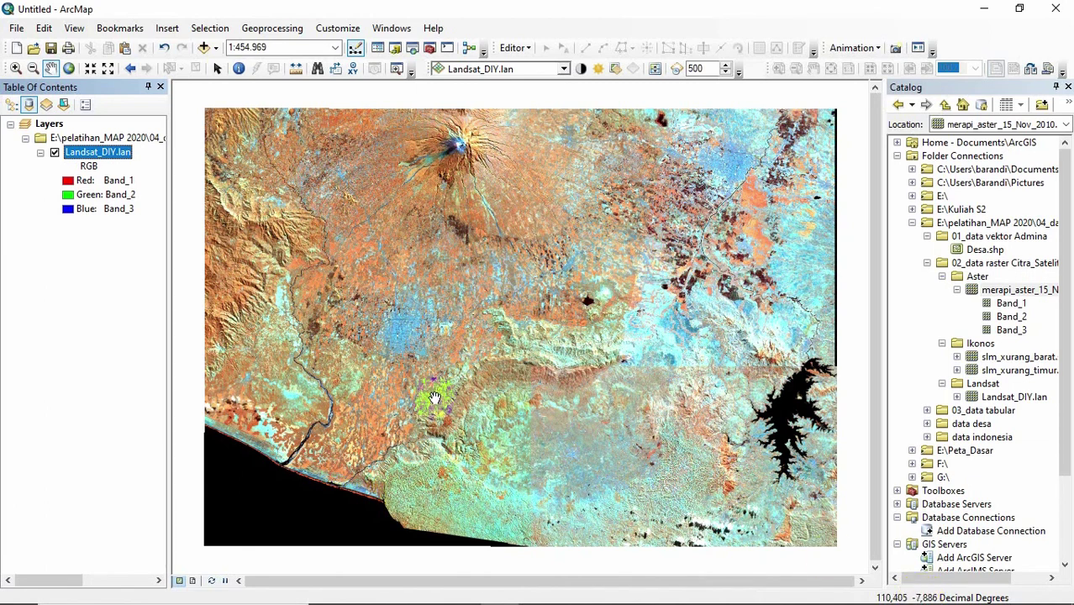
pyautogui.click(382, 332)
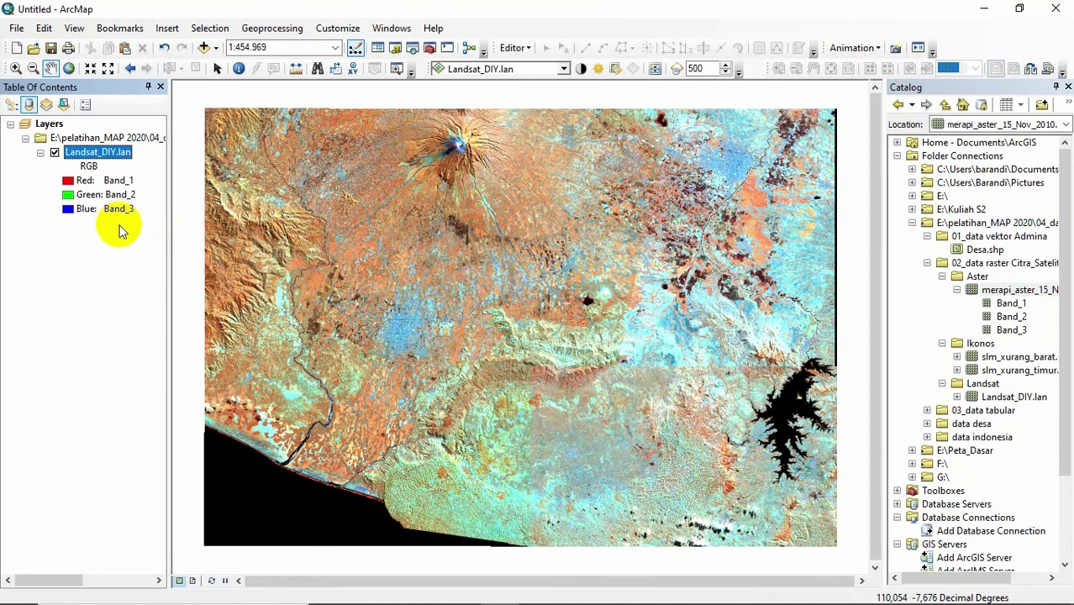
pyautogui.click(311, 285)
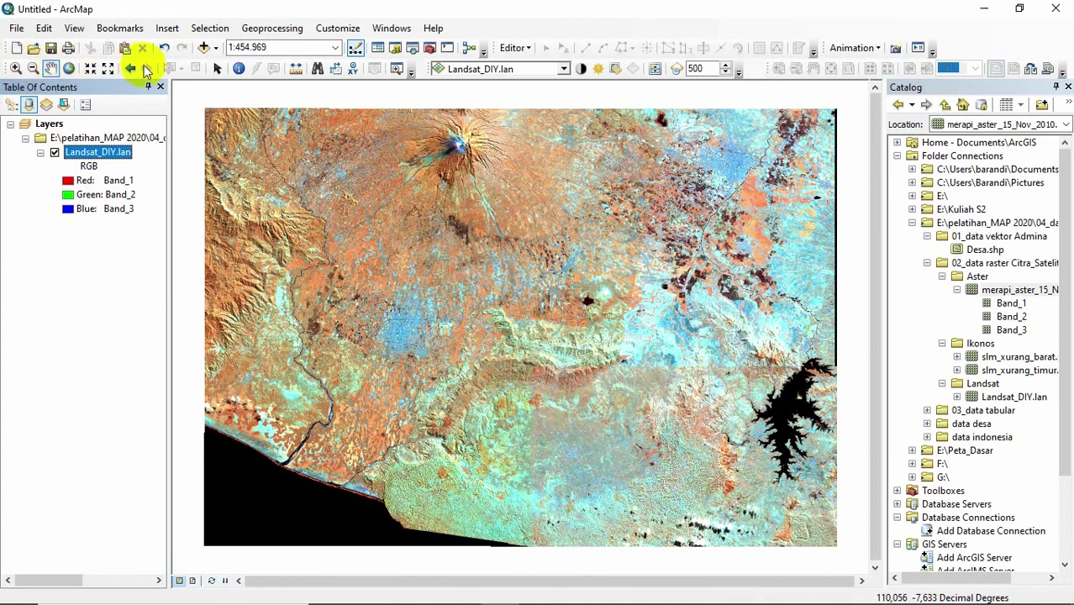
# - Examine the Landsat_DIY.lan raster south of the volcano at individual pixel level, and compare it with progressively smaller scales out to 1:500.000
pyautogui.click(14, 70)
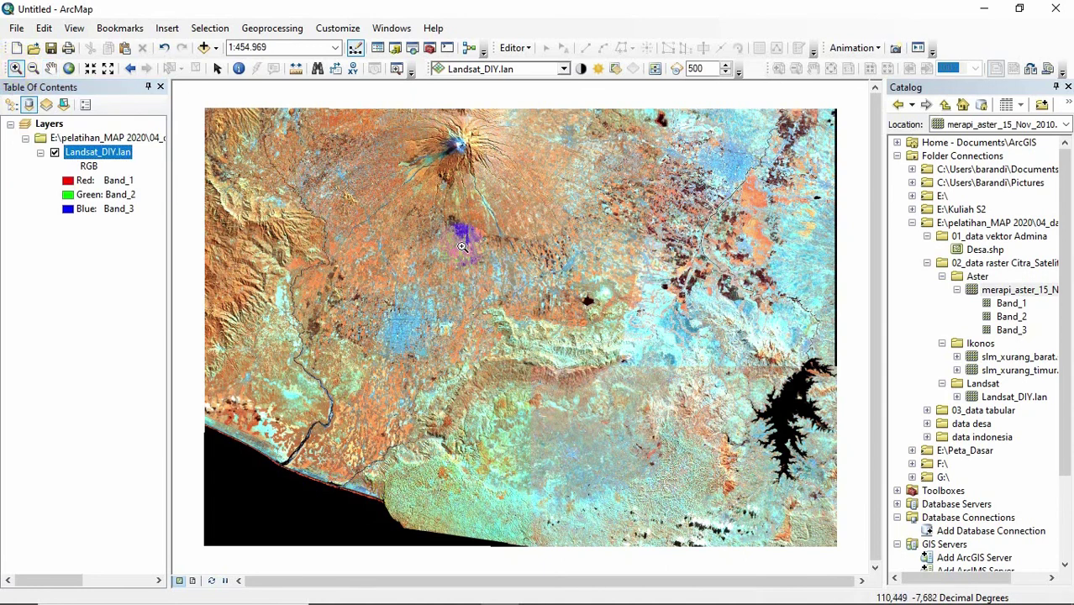
pyautogui.moveTo(461, 246); pyautogui.dragTo(514, 290)
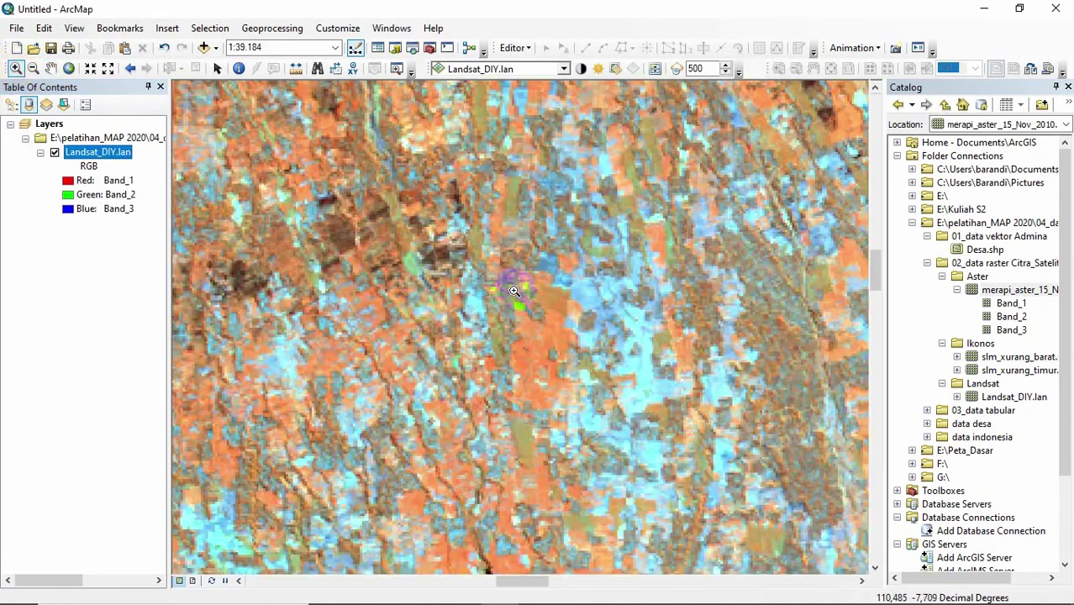
pyautogui.click(514, 276)
pyautogui.moveTo(474, 228); pyautogui.dragTo(643, 364)
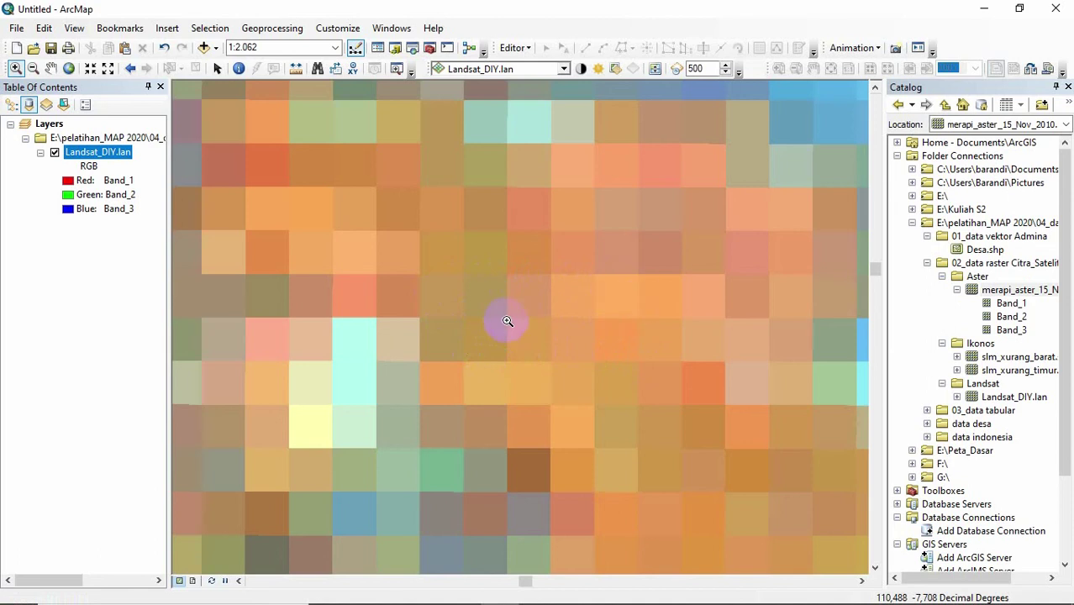
pyautogui.scroll(2, 508, 321)
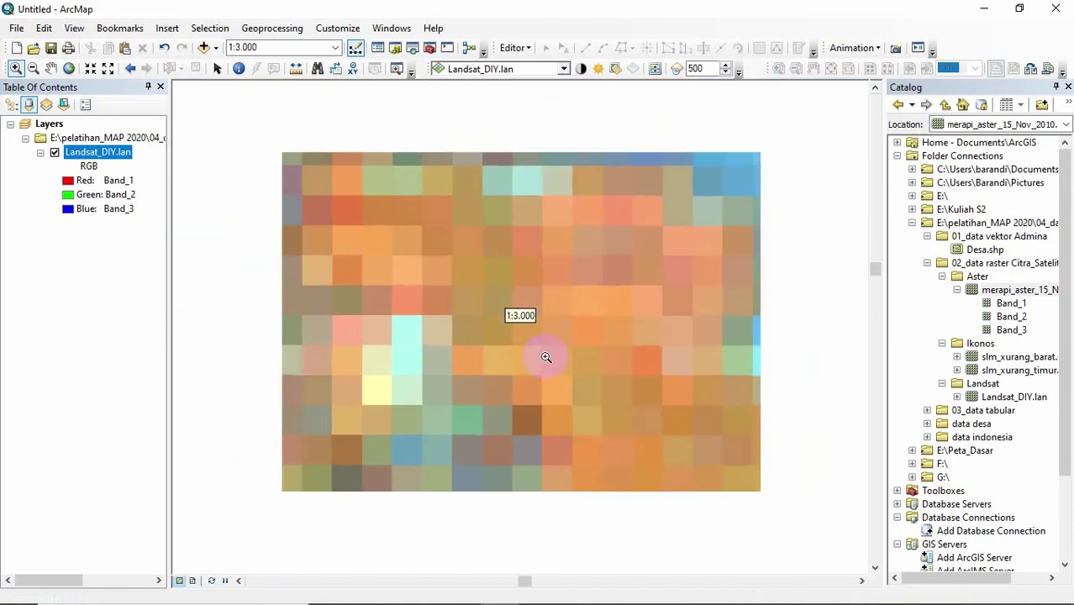
pyautogui.scroll(3, 545, 358)
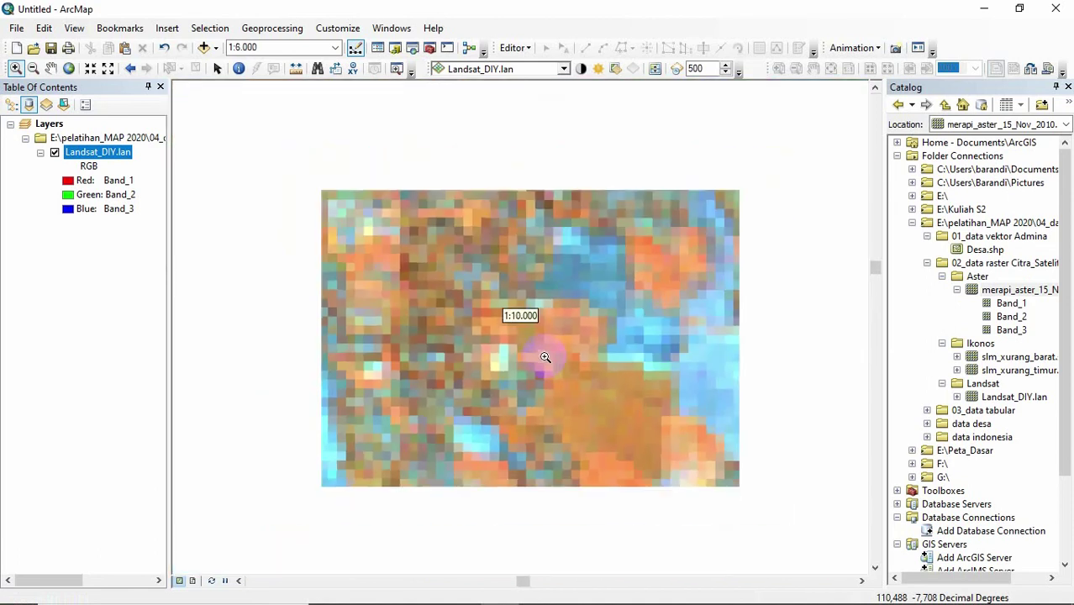
pyautogui.scroll(2, 545, 357)
pyautogui.scroll(1, 545, 357)
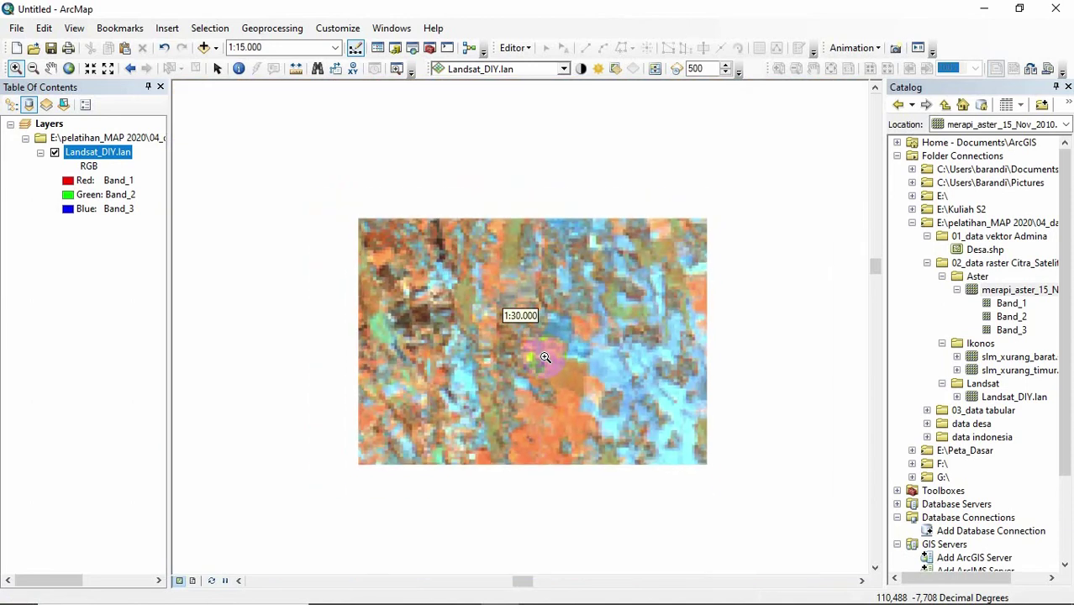
pyautogui.scroll(1, 545, 357)
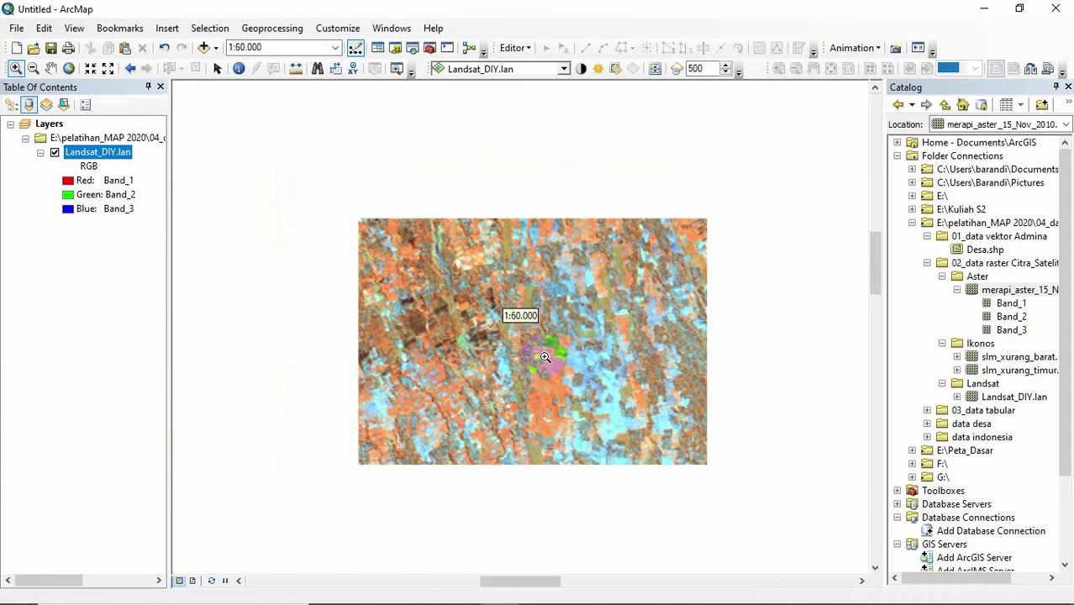
pyautogui.scroll(1, 546, 357)
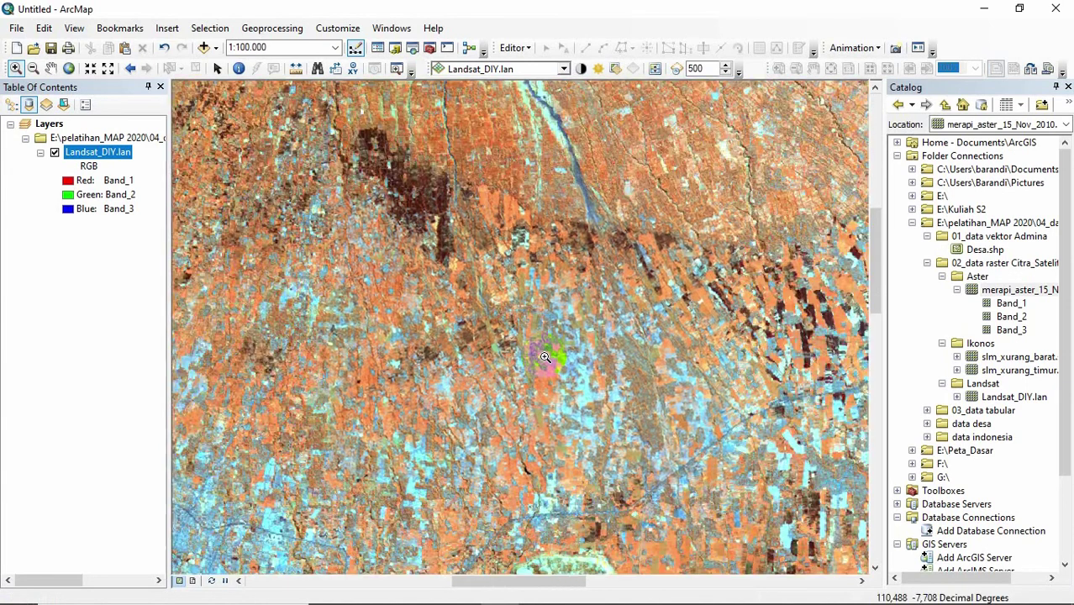
pyautogui.scroll(1, 546, 358)
pyautogui.scroll(2, 544, 357)
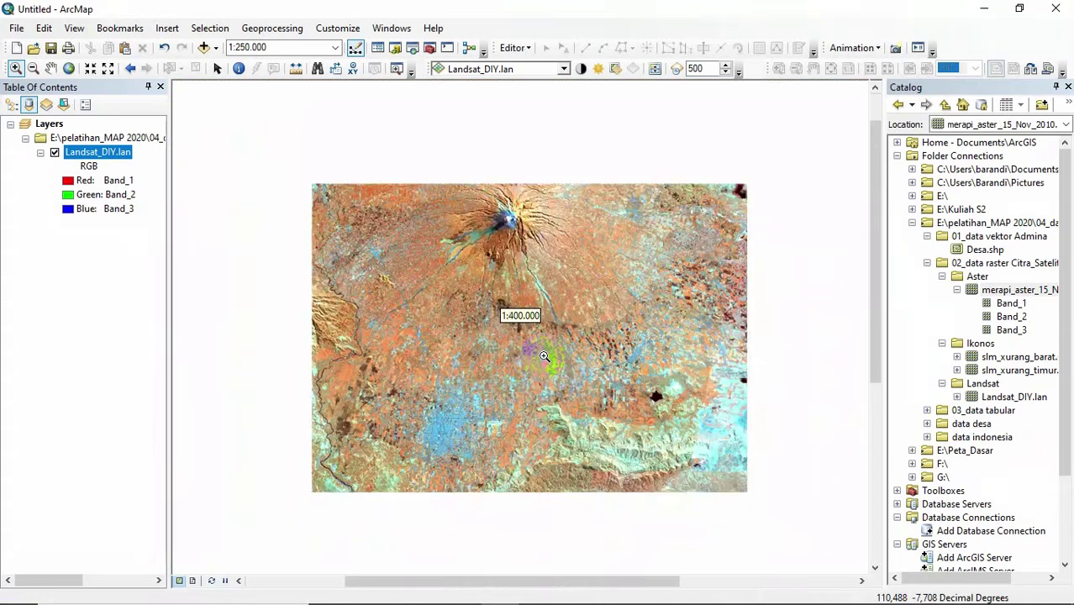
pyautogui.scroll(2, 441, 327)
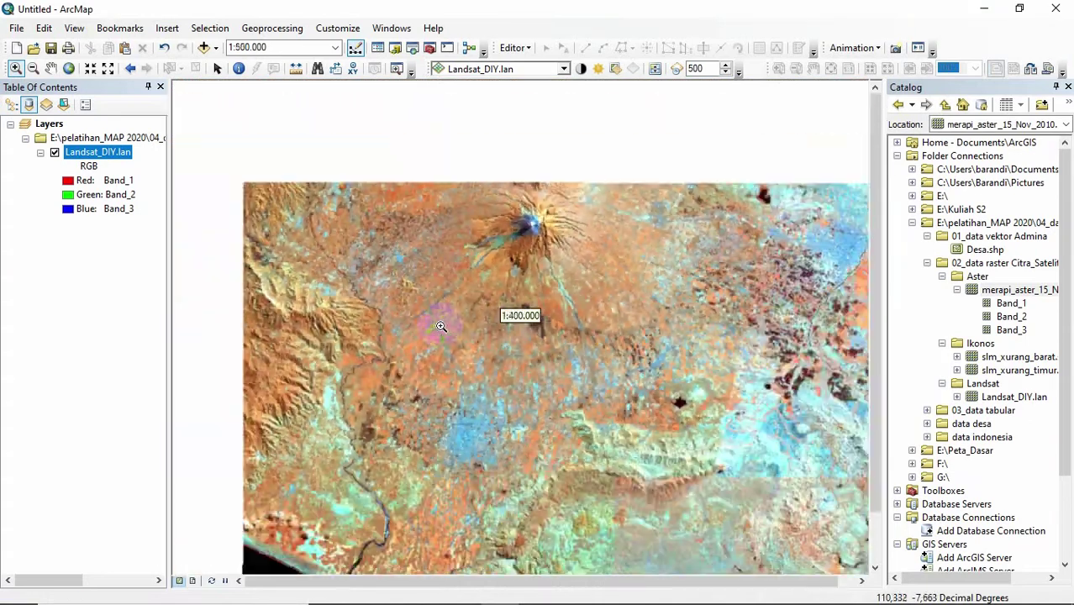
# - Inspect the river channels southwest of the volcano in the Landsat image at several scales, finishing at 1:100.000
pyautogui.scroll(-3, 444, 330)
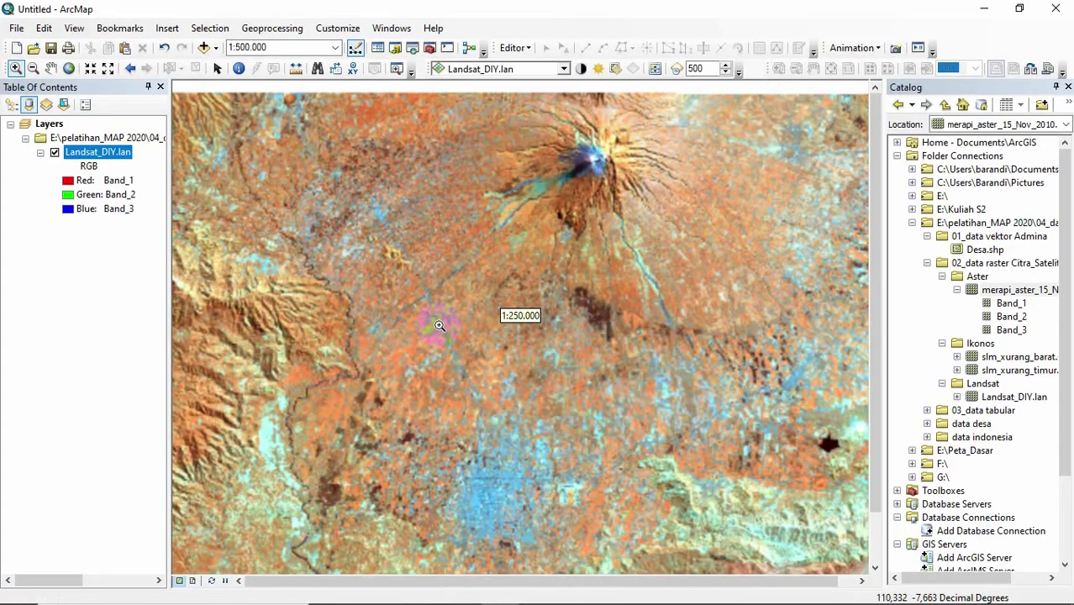
pyautogui.scroll(-4, 440, 326)
pyautogui.scroll(2, 440, 326)
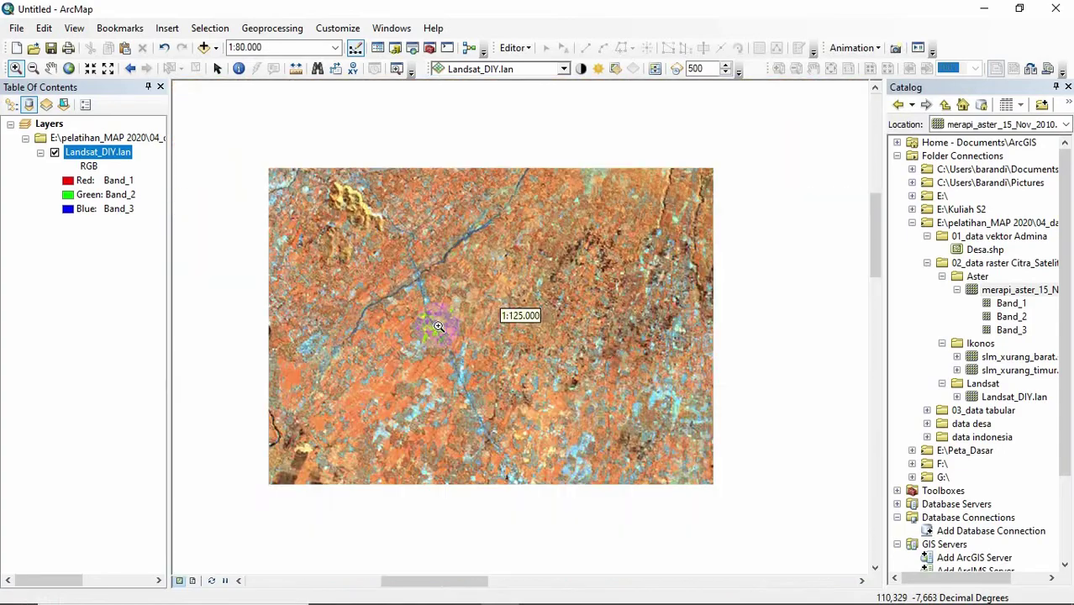
pyautogui.scroll(-1, 439, 327)
pyautogui.scroll(2, 437, 329)
pyautogui.scroll(-2, 438, 329)
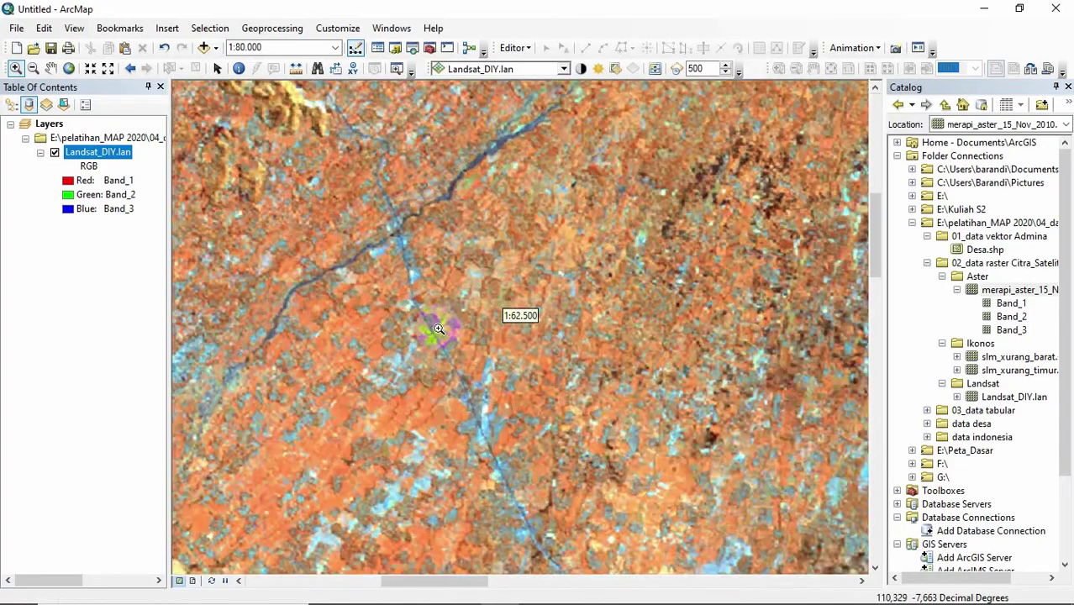
pyautogui.scroll(3, 438, 329)
pyautogui.scroll(-1, 438, 328)
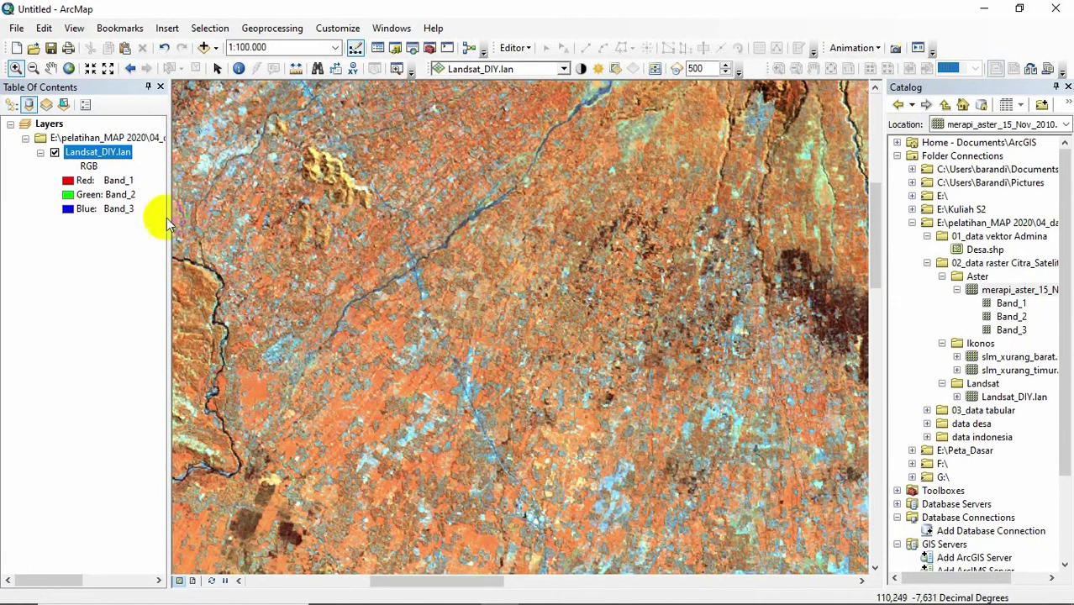
# - Try the Zoom Out and Zoom In tools on the Landsat image around the volcano, finishing at 1:250.000
pyautogui.click(33, 68)
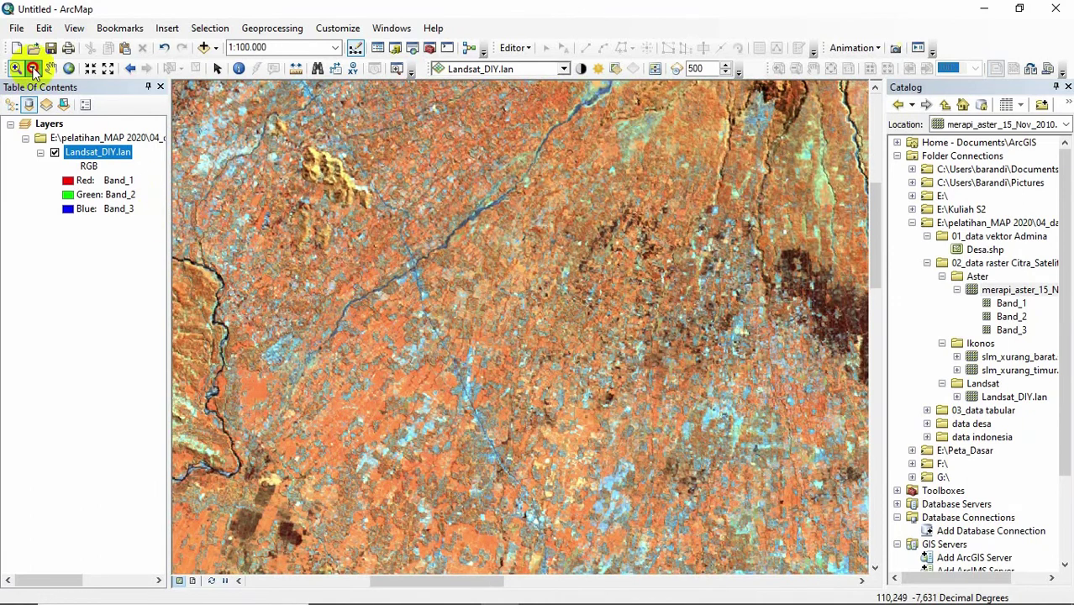
pyautogui.click(510, 291)
pyautogui.click(510, 291)
pyautogui.click(510, 291)
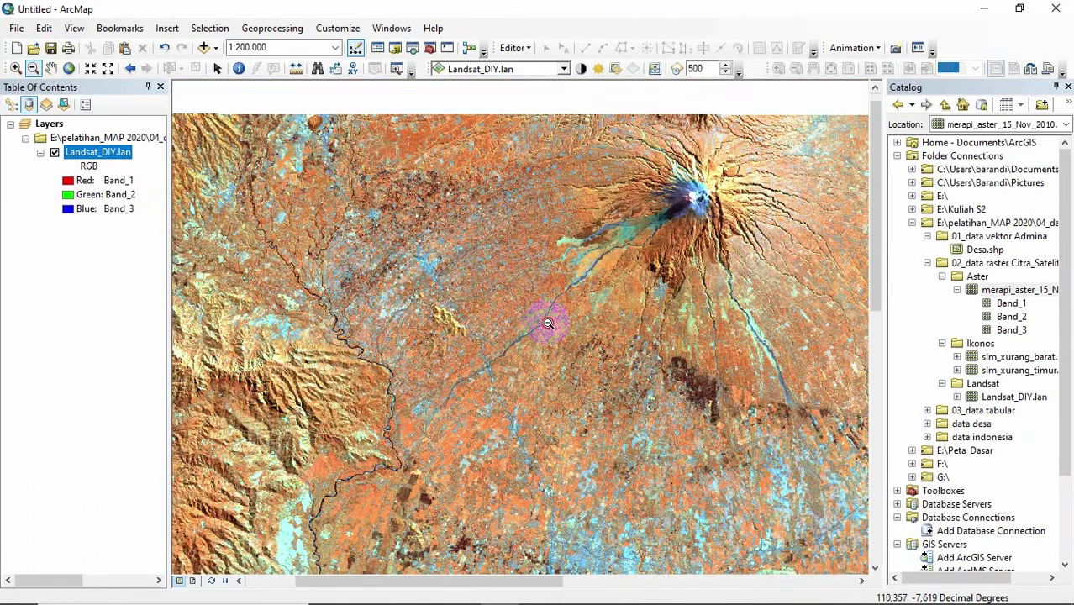
pyautogui.click(546, 320)
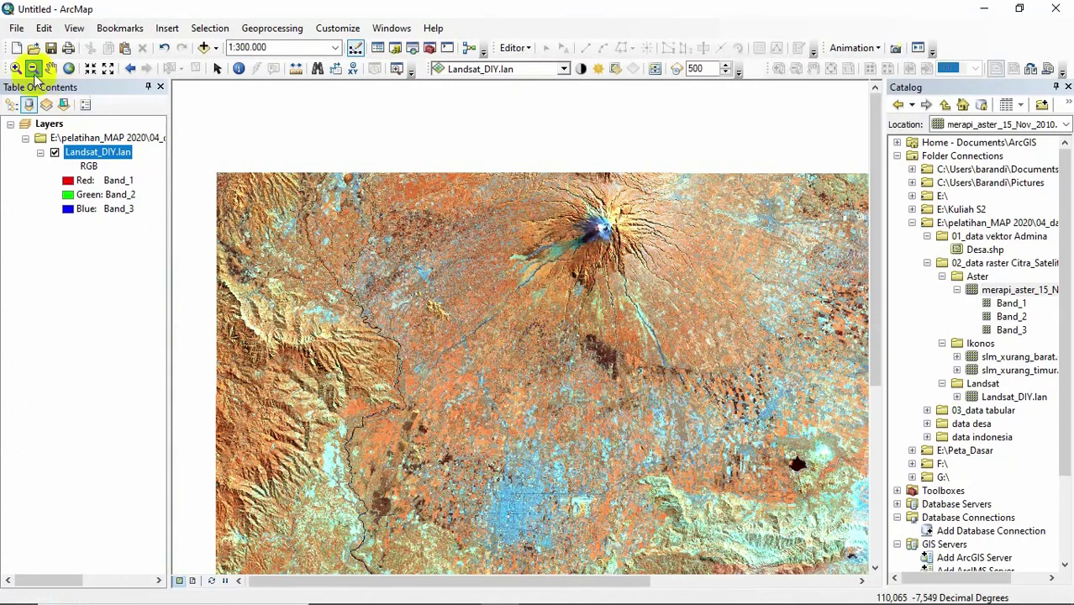
pyautogui.click(11, 68)
pyautogui.click(511, 366)
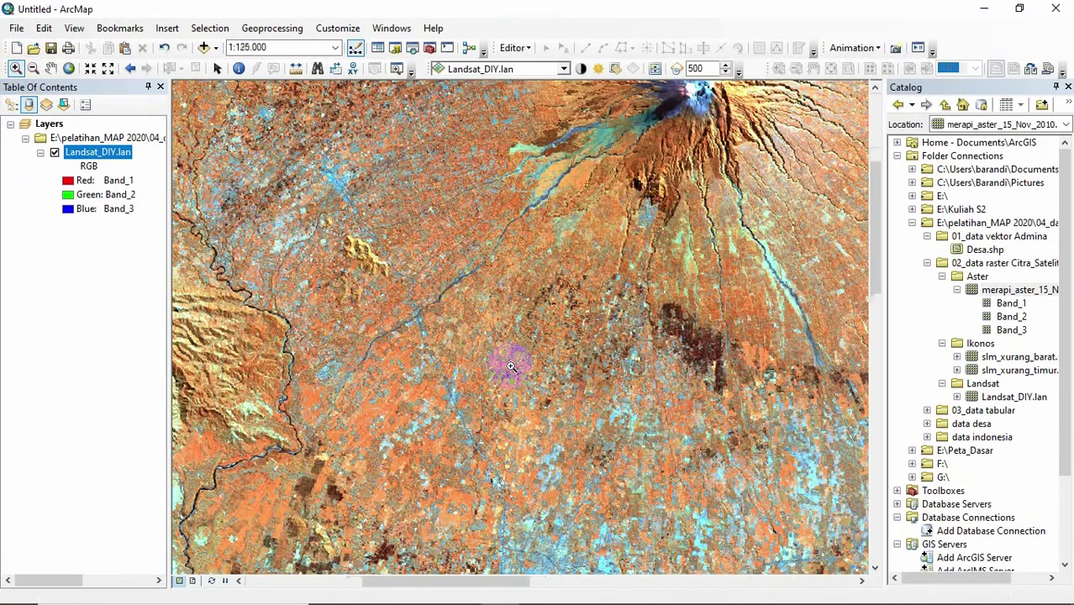
pyautogui.scroll(1, 510, 367)
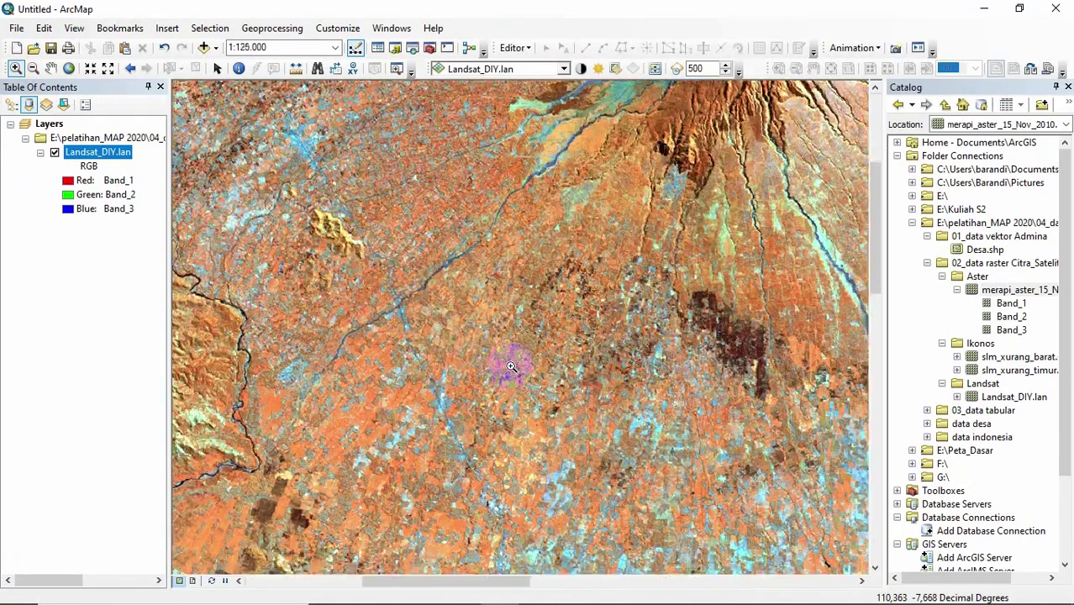
pyautogui.click(33, 68)
pyautogui.scroll(-1, 550, 345)
pyautogui.scroll(-3, 551, 344)
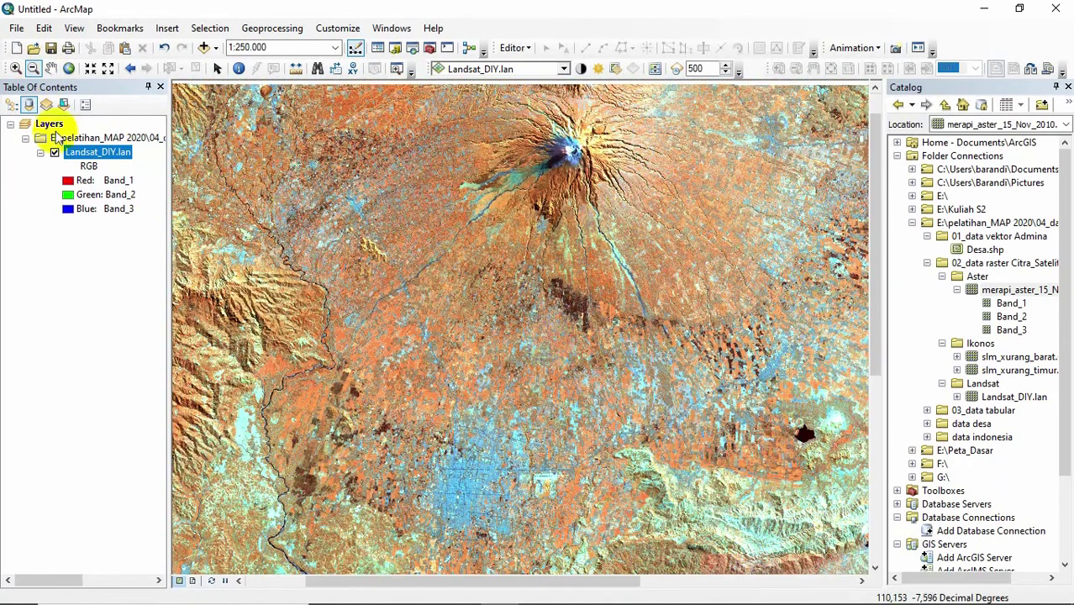
# - Examine the eastern part of the Landsat image and the river channel southeast of the volcano at 1:15.000 using the Pan tool
pyautogui.click(51, 68)
pyautogui.moveTo(614, 383); pyautogui.dragTo(378, 349)
pyautogui.scroll(-2, 425, 323)
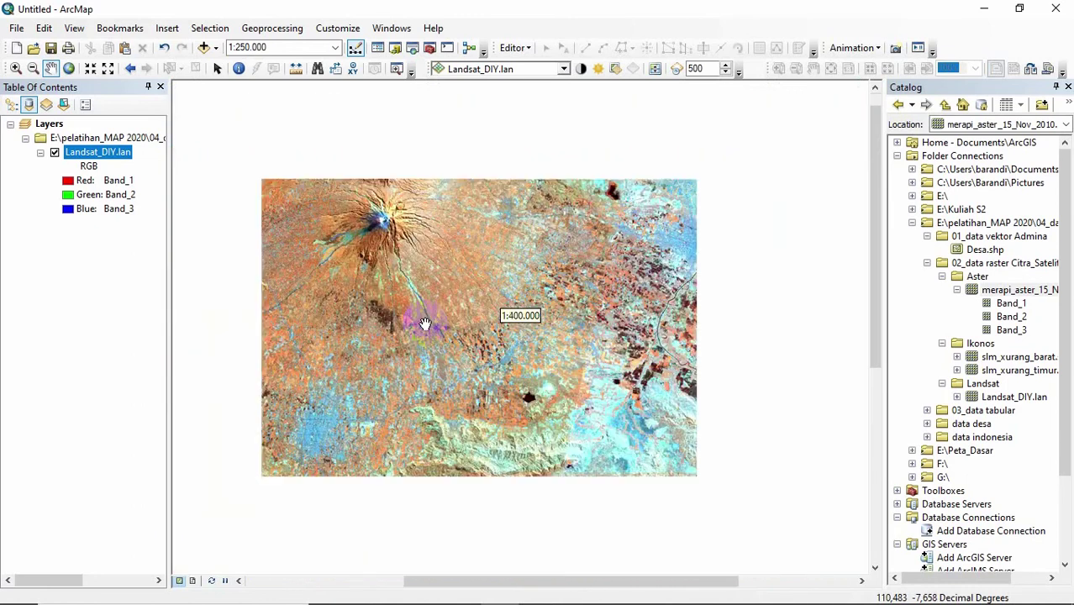
pyautogui.scroll(10, 425, 324)
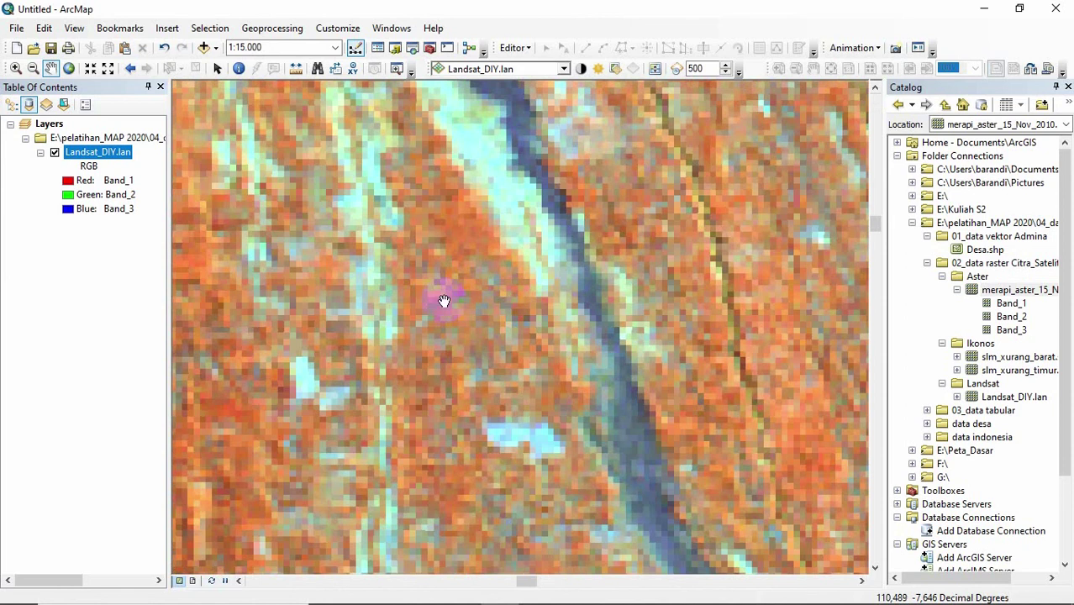
# - Measure the straight-line distance from the volcano's summit to the southern coast on the Landsat image at full extent
pyautogui.click(67, 71)
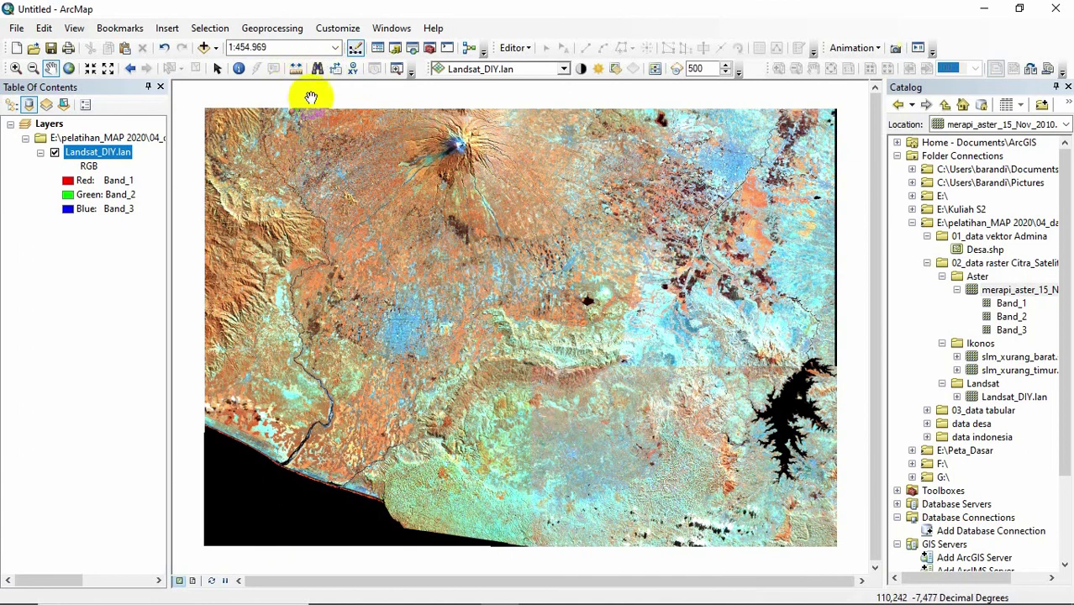
pyautogui.click(296, 69)
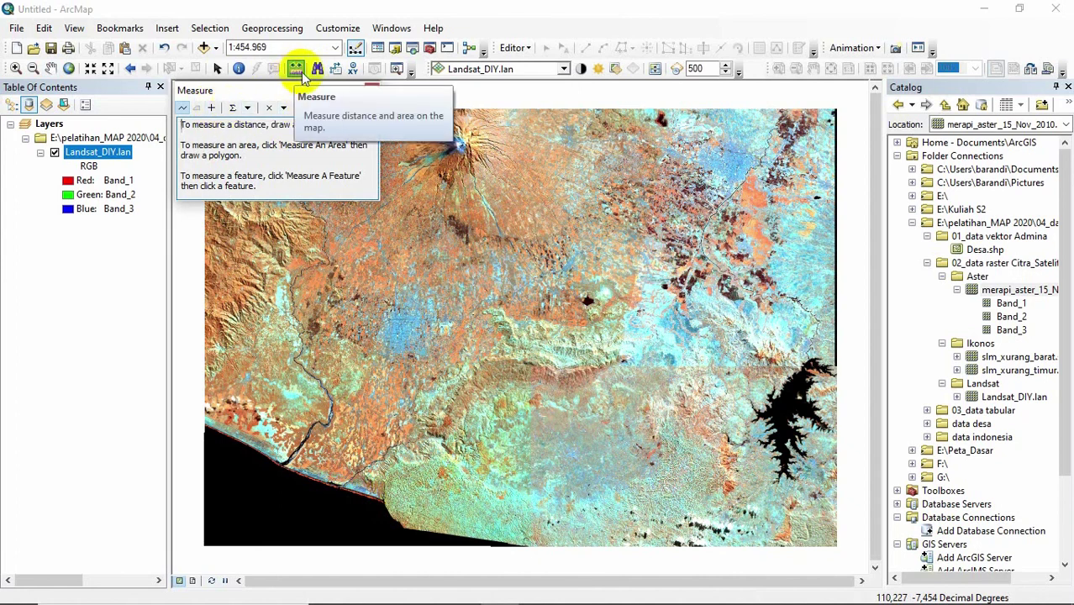
pyautogui.click(371, 90)
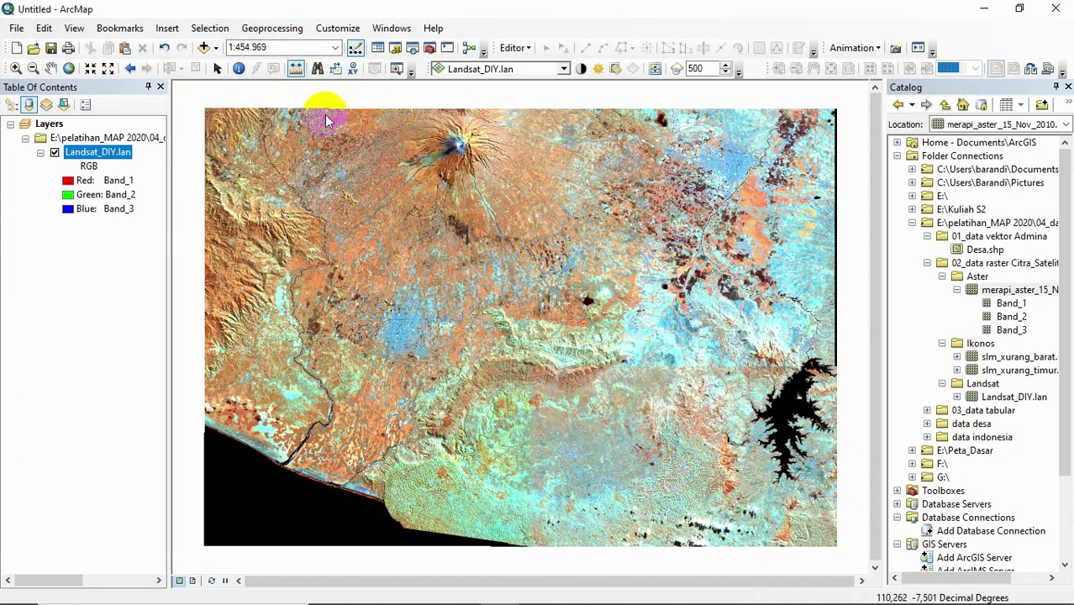
pyautogui.click(295, 70)
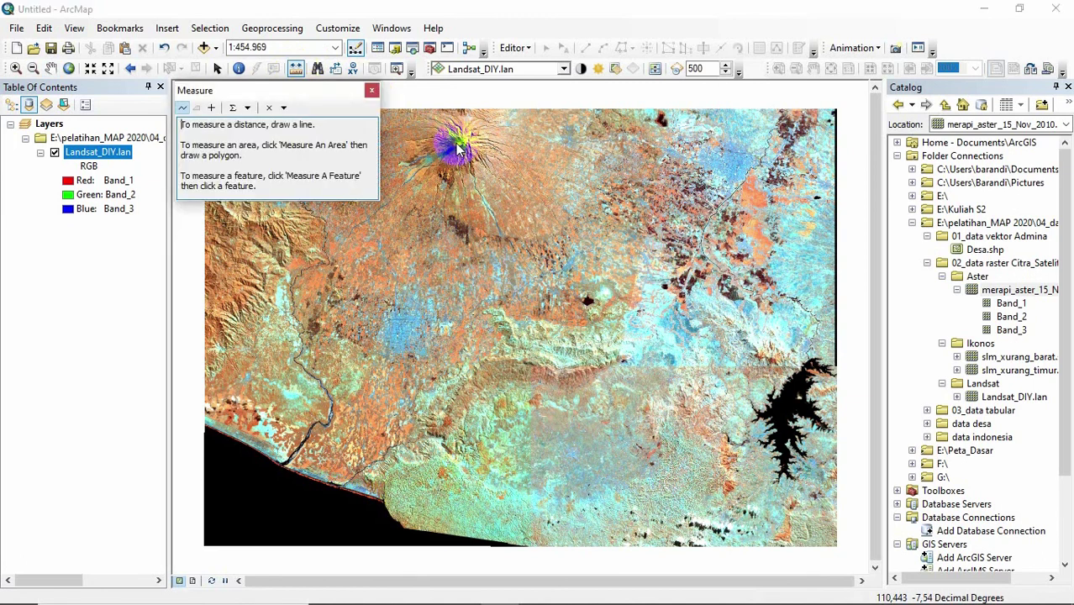
pyautogui.click(456, 148)
pyautogui.doubleClick(320, 483)
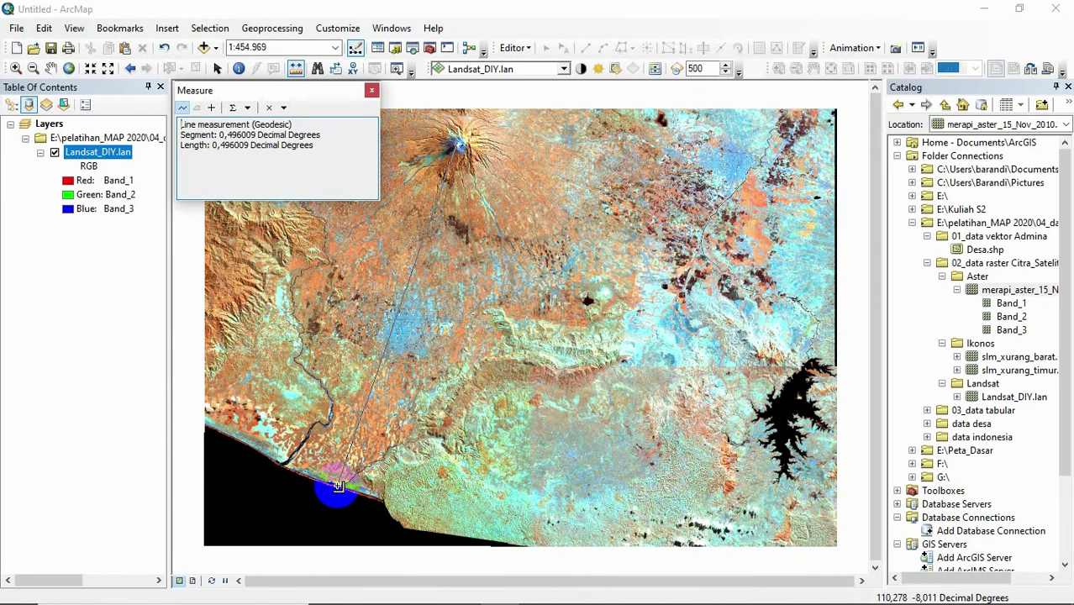
pyautogui.click(334, 485)
pyautogui.click(334, 485)
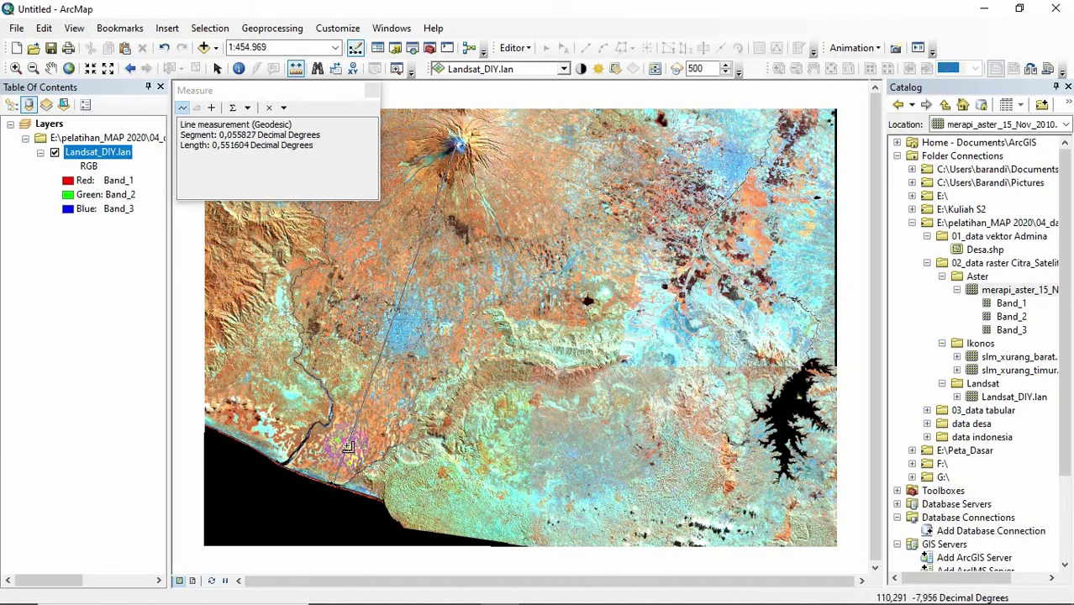
pyautogui.click(372, 92)
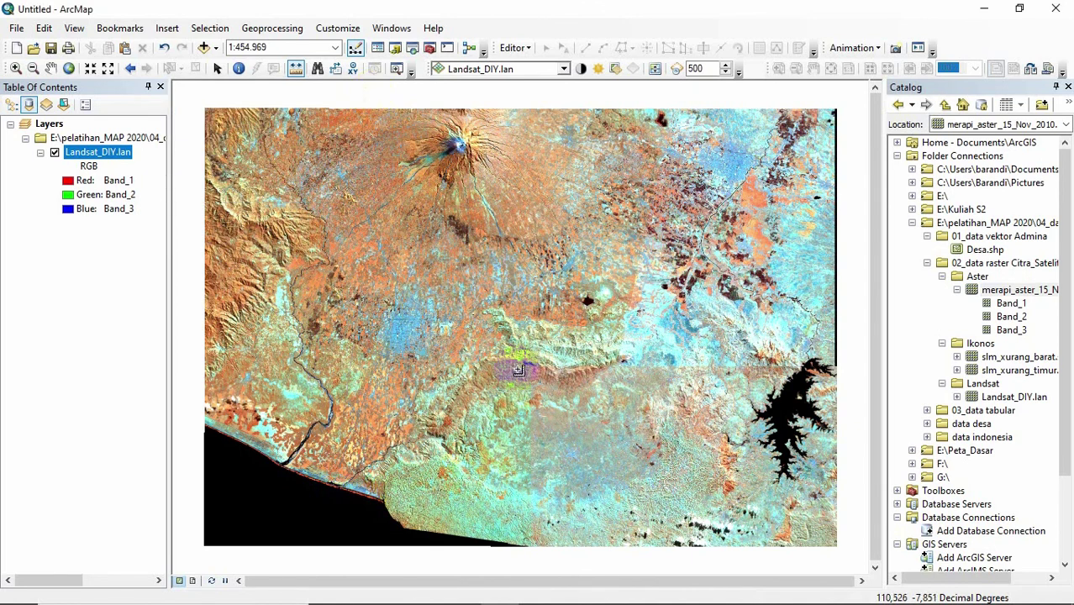
# - Measure a multi-segment line across the area south and southeast of the volcano
pyautogui.click(287, 148)
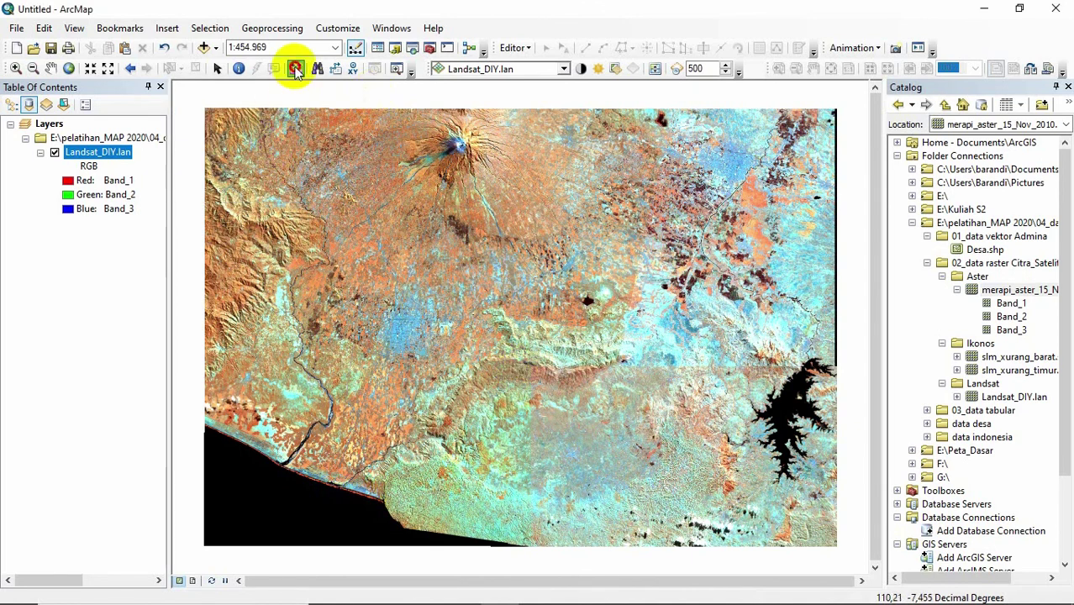
pyautogui.click(357, 171)
pyautogui.click(470, 257)
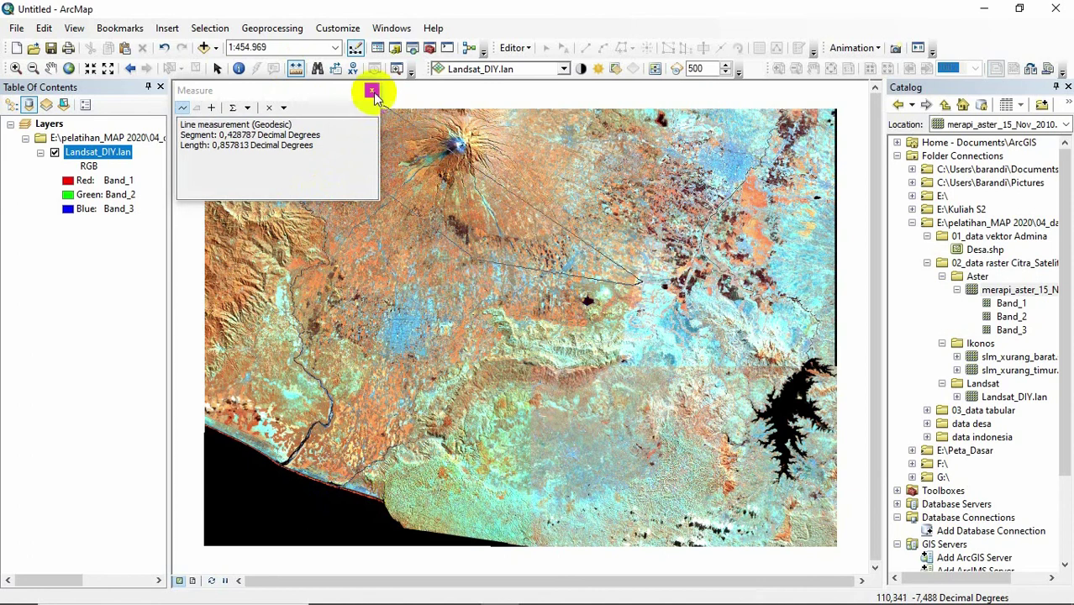
pyautogui.click(373, 91)
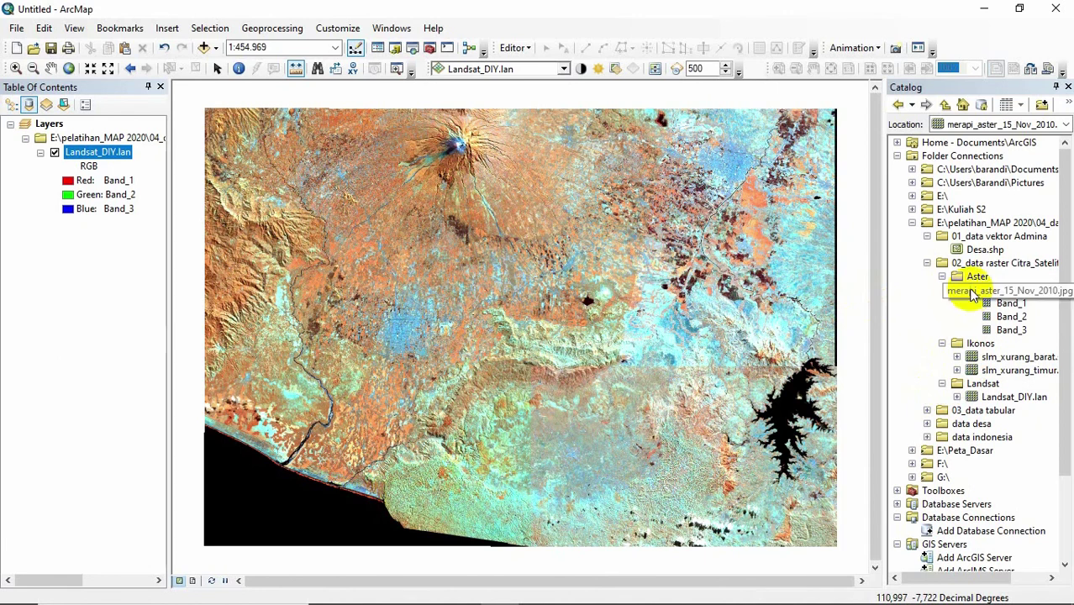
# - Add merapi_aster_15_Nov_2010.jpg to the map, compare it with the Landsat image by toggling its visibility, and leave it hidden
pyautogui.moveTo(971, 292); pyautogui.dragTo(575, 292)
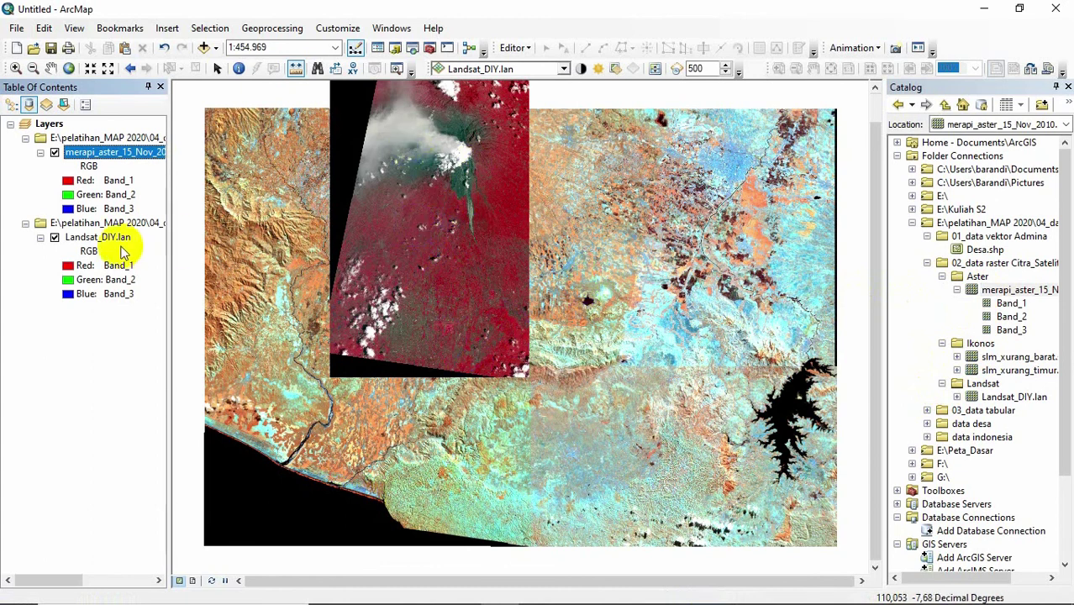
pyautogui.click(55, 153)
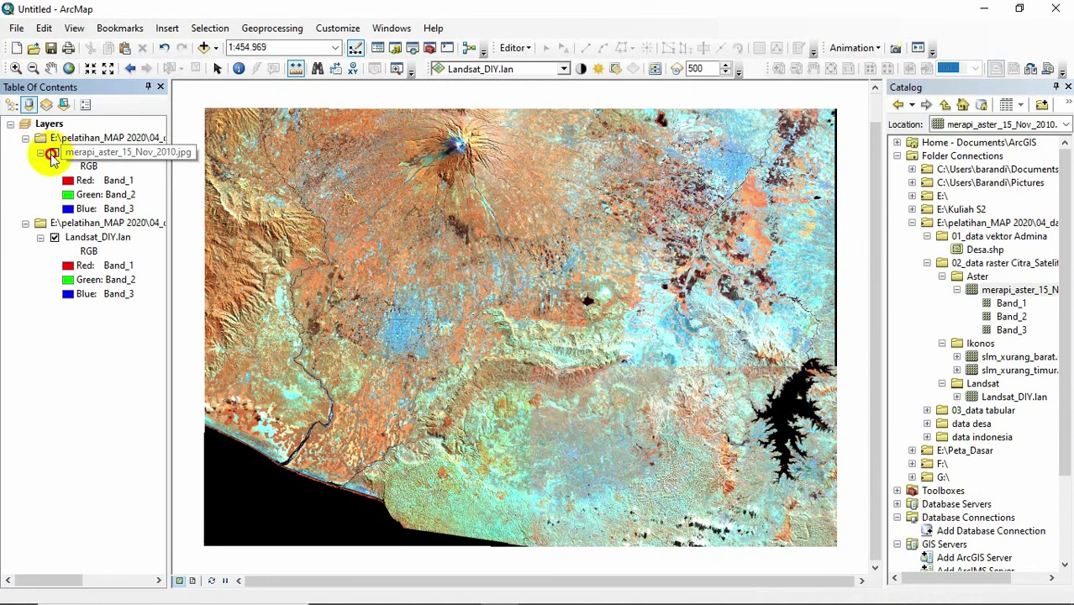
pyautogui.click(53, 153)
pyautogui.click(54, 153)
pyautogui.click(55, 153)
pyautogui.click(55, 152)
pyautogui.click(55, 153)
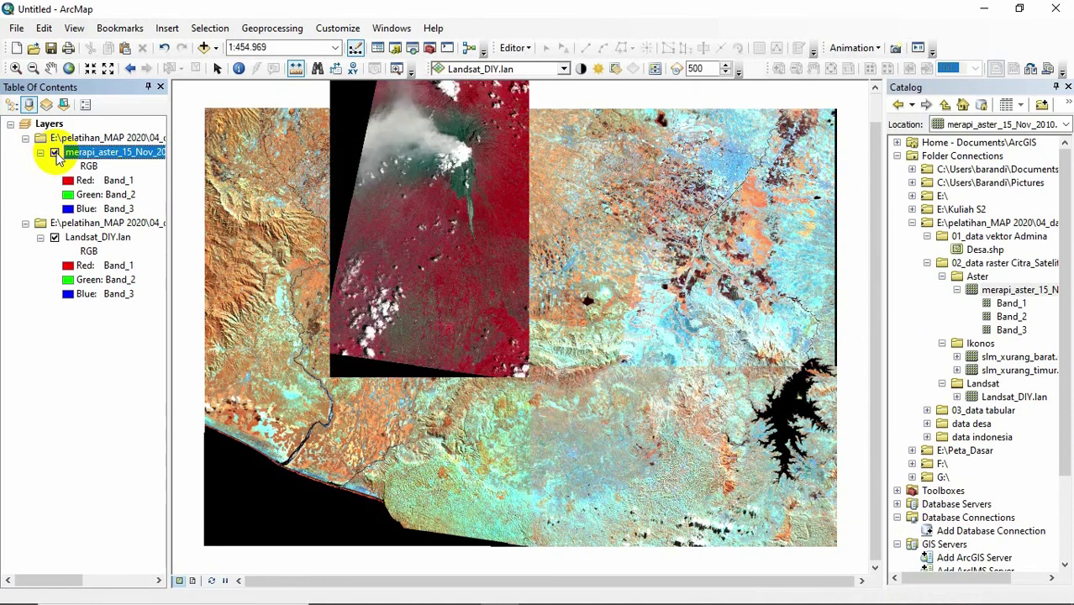
pyautogui.click(54, 153)
pyautogui.click(55, 153)
pyautogui.click(55, 153)
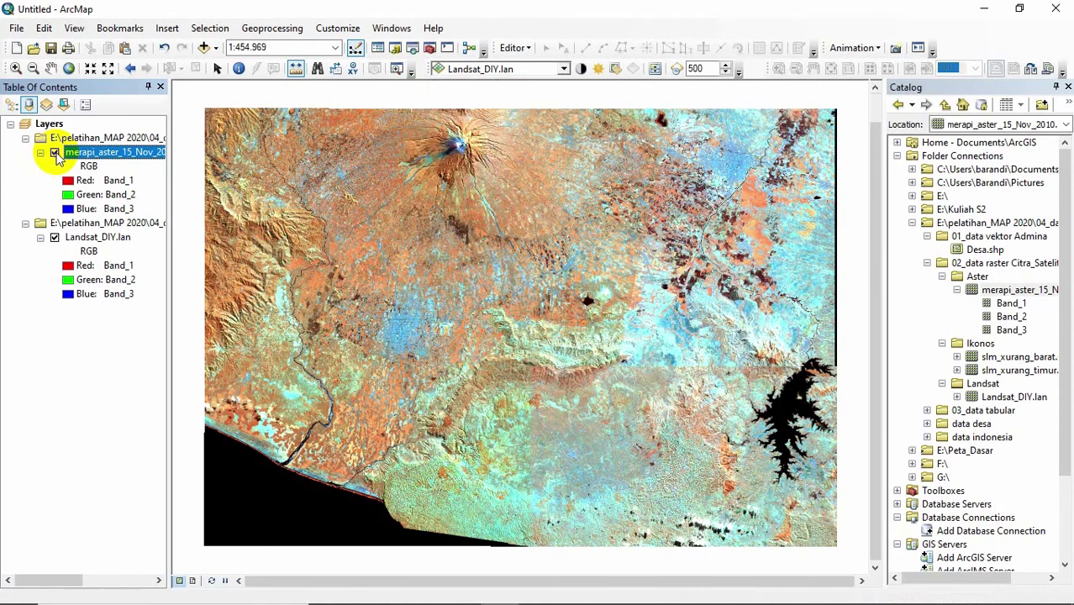
pyautogui.click(54, 153)
pyautogui.click(54, 153)
pyautogui.click(54, 153)
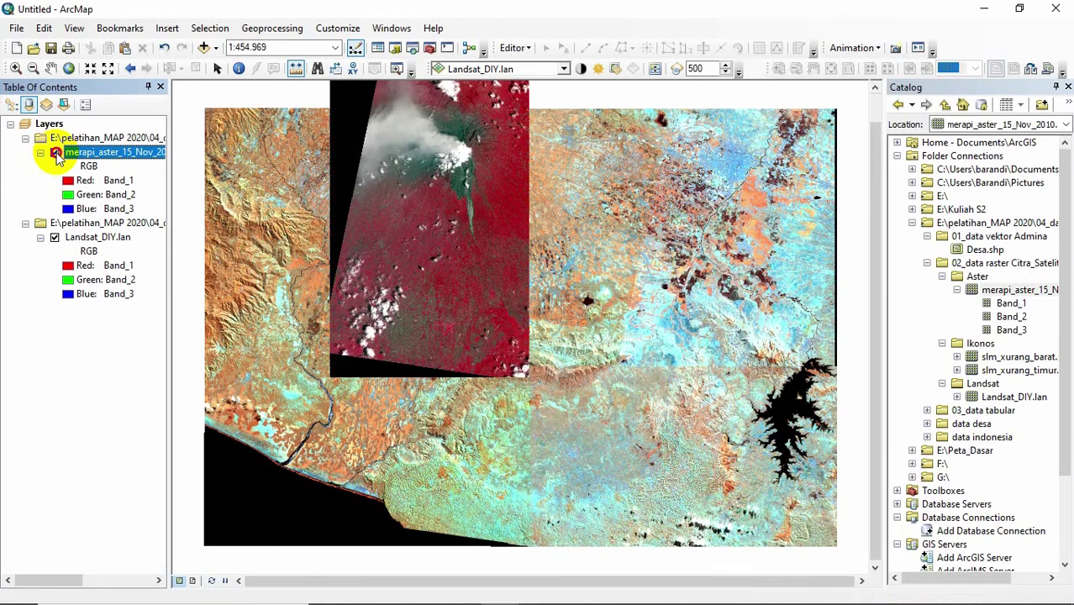
pyautogui.click(55, 153)
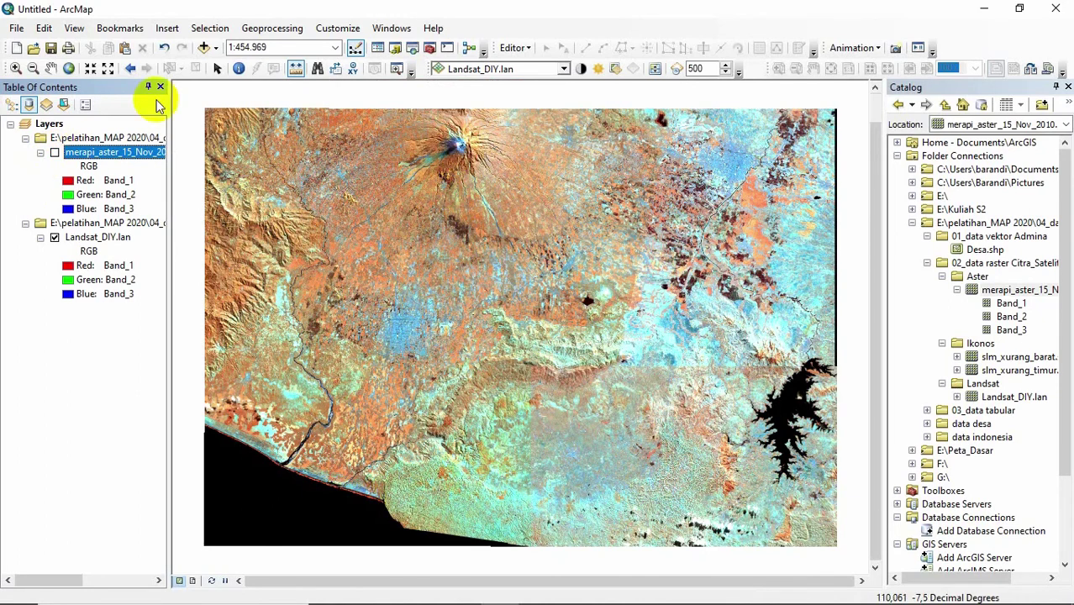
# - Show the merapi_aster_15_Nov_2010.jpg layer over the volcano's southern slope and inspect the flow path there
pyautogui.click(14, 70)
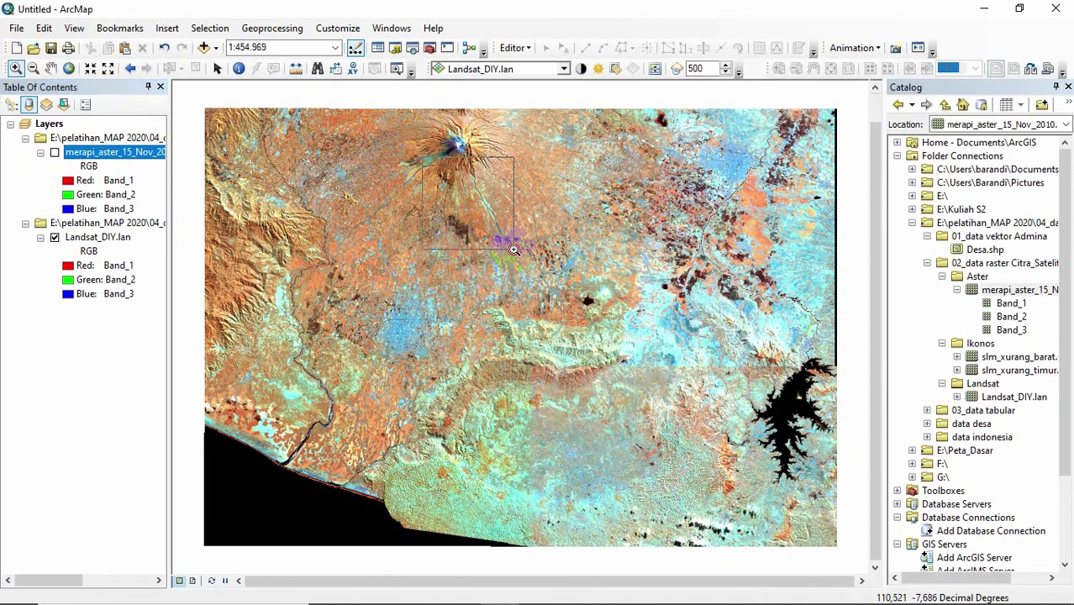
pyautogui.moveTo(458, 158); pyautogui.dragTo(515, 251)
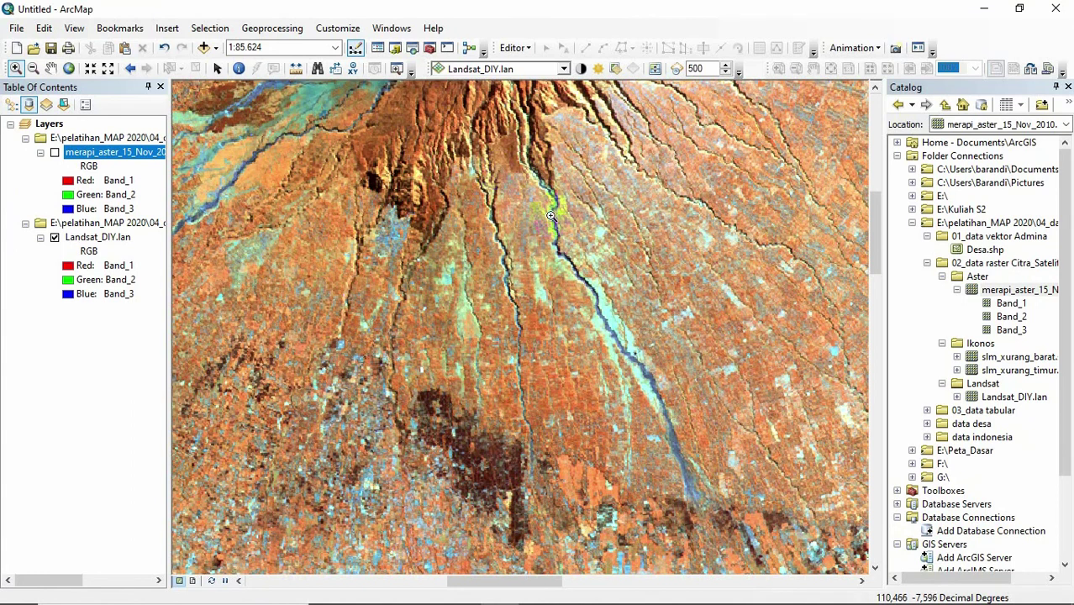
pyautogui.click(54, 153)
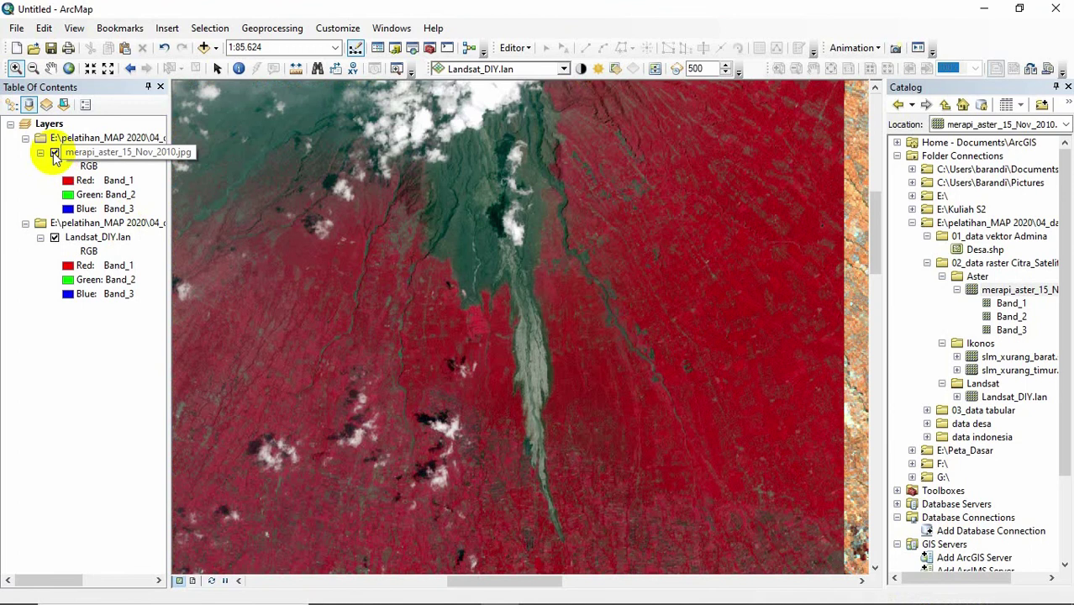
pyautogui.click(68, 153)
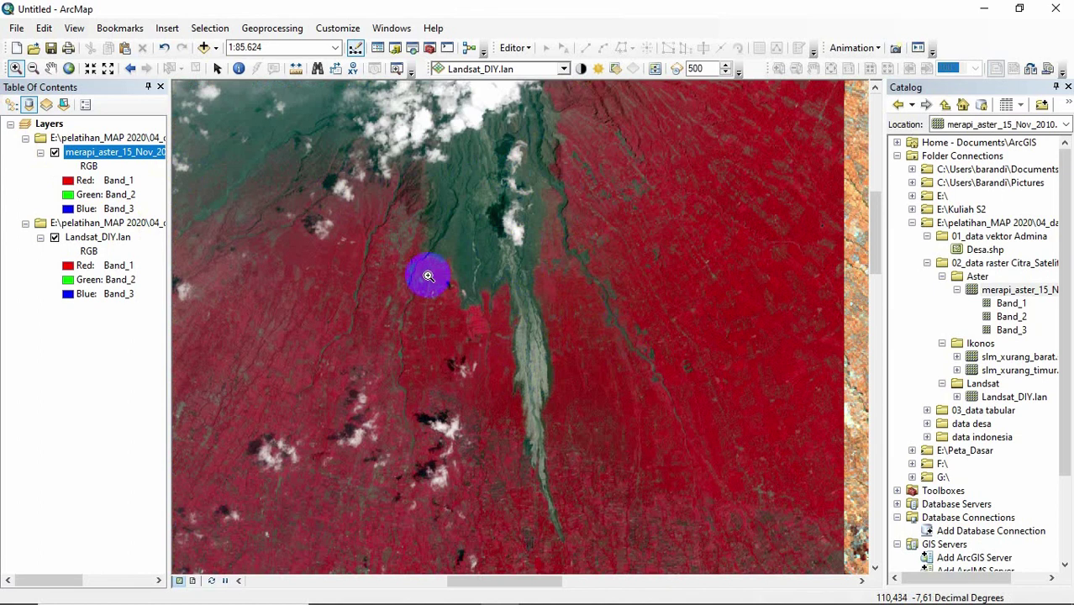
pyautogui.click(437, 160)
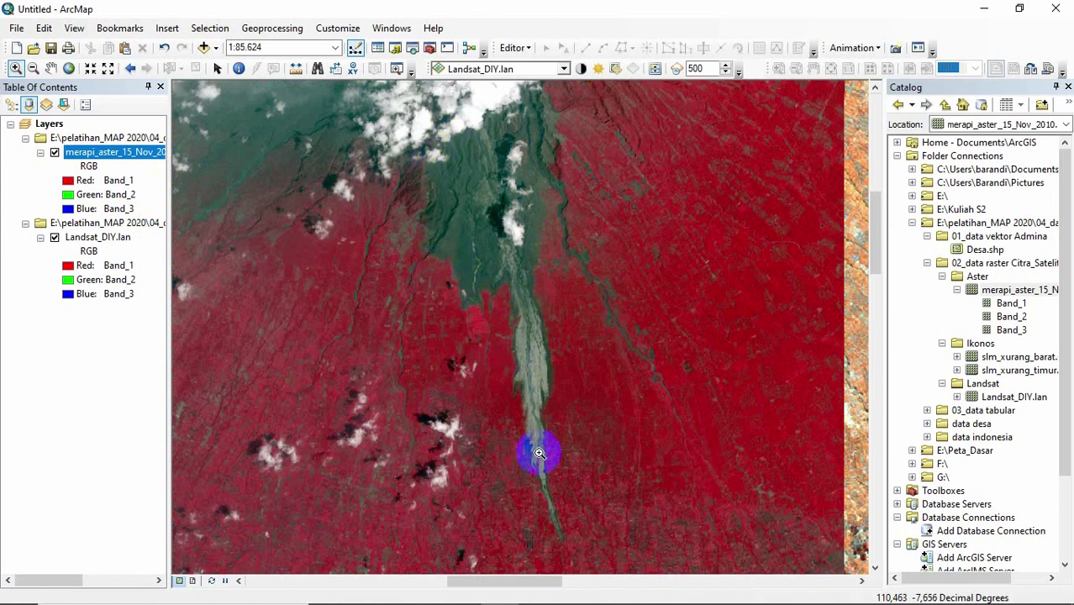
pyautogui.click(522, 255)
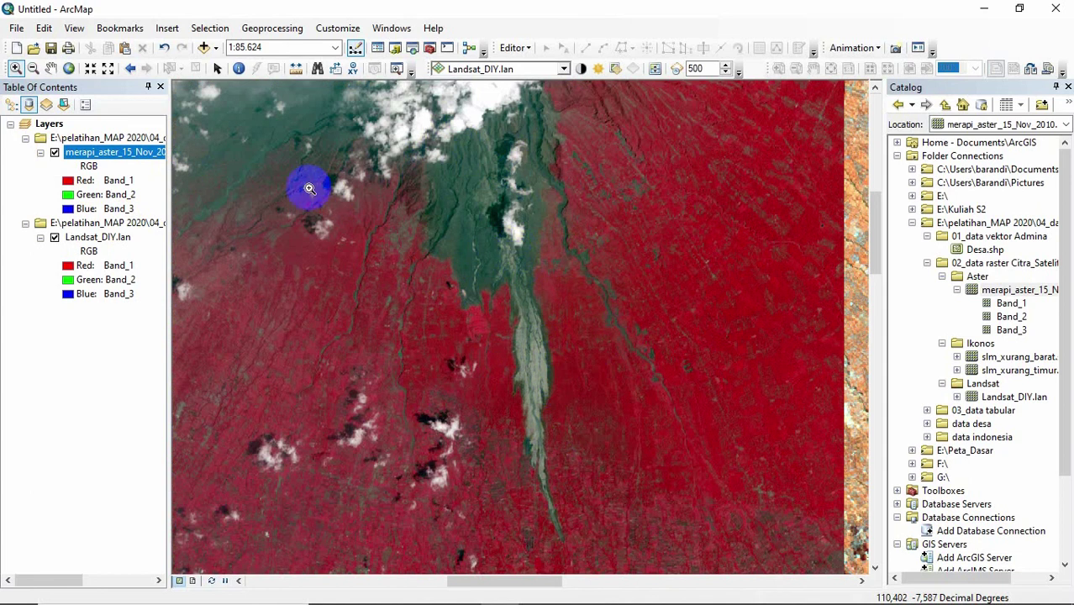
# - Widen the table of contents to show full layer names, and try the Swipe tool to compare the Aster and Landsat images
pyautogui.moveTo(168, 134); pyautogui.dragTo(233, 136)
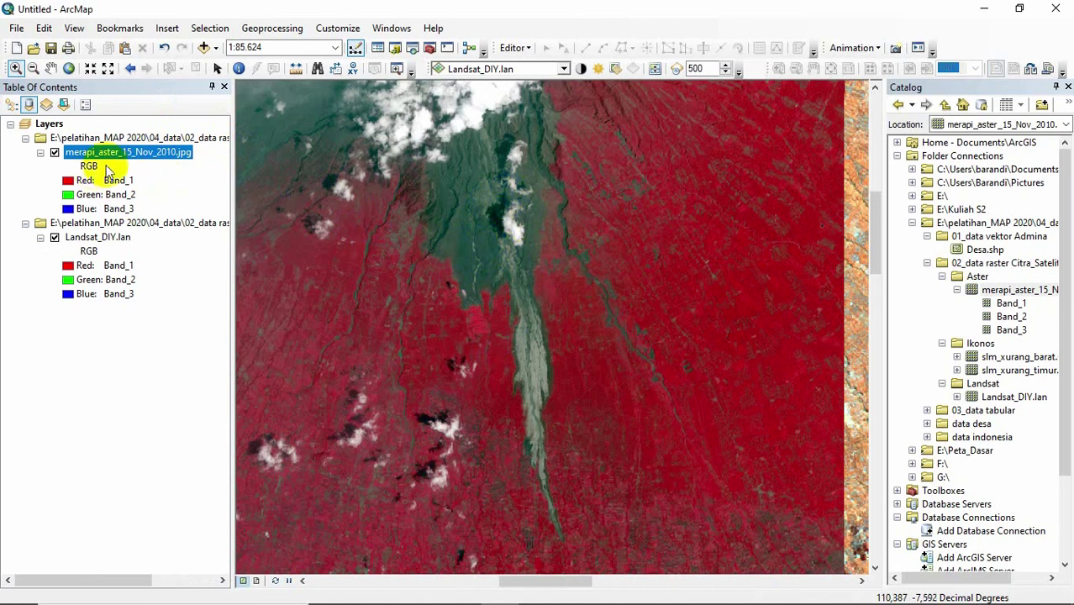
pyautogui.click(654, 70)
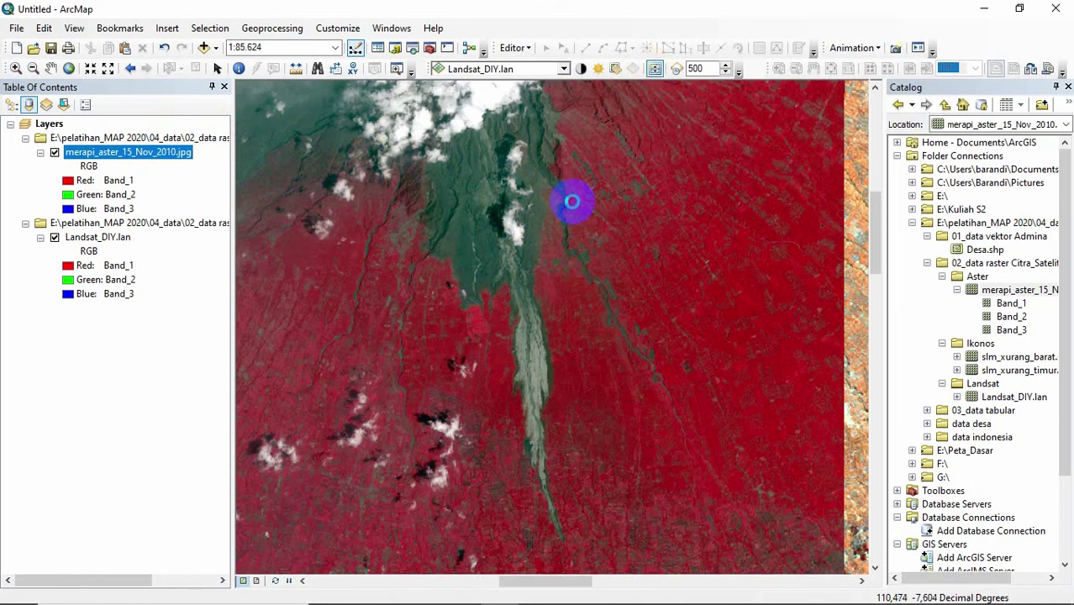
pyautogui.moveTo(572, 201); pyautogui.dragTo(334, 188)
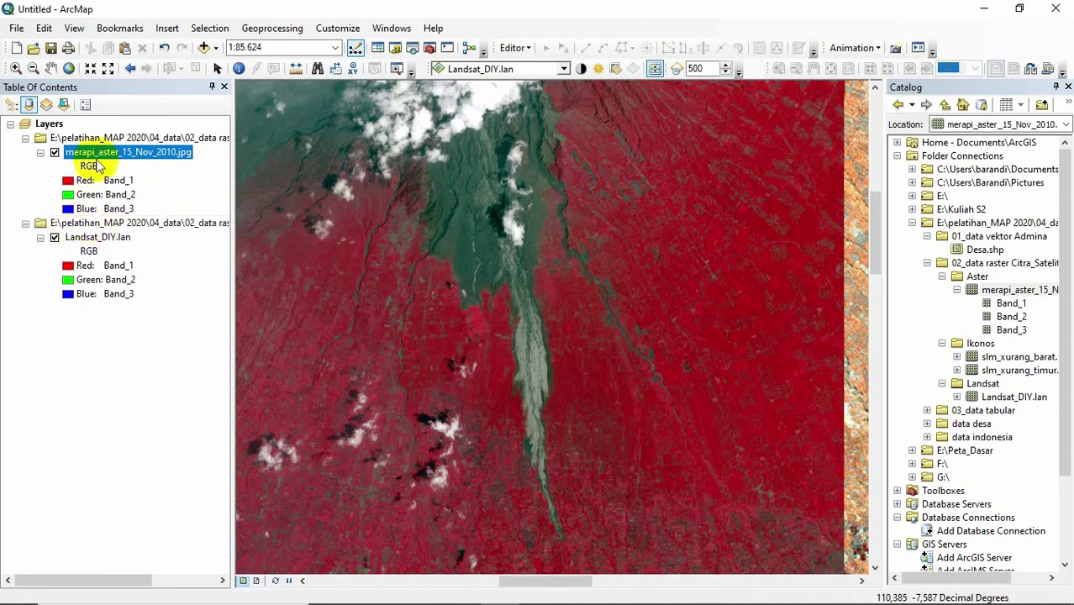
pyautogui.click(96, 225)
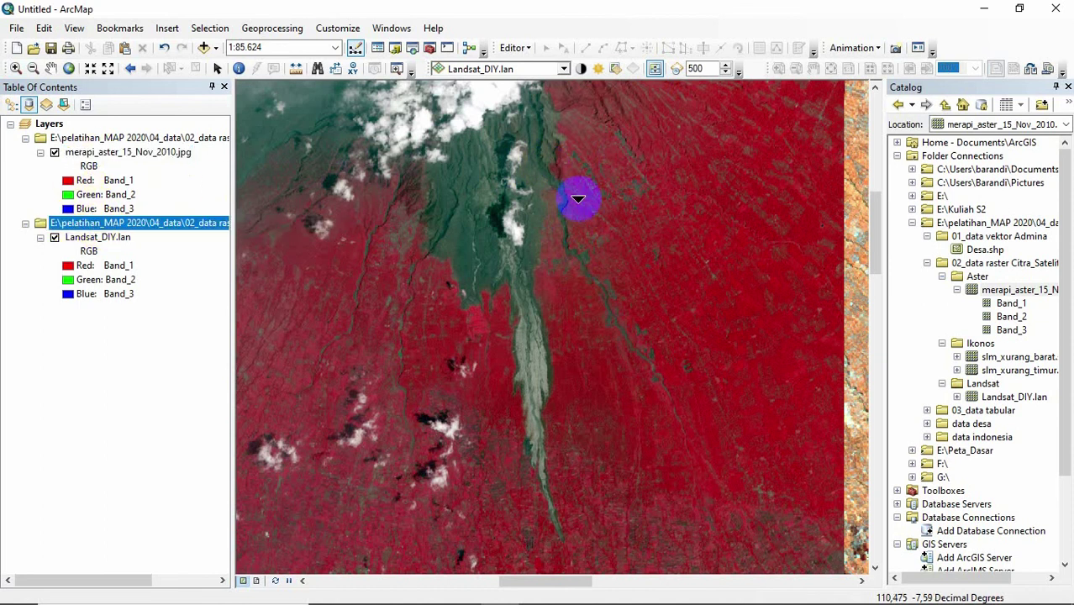
pyautogui.click(126, 152)
pyautogui.moveTo(496, 216); pyautogui.dragTo(247, 163)
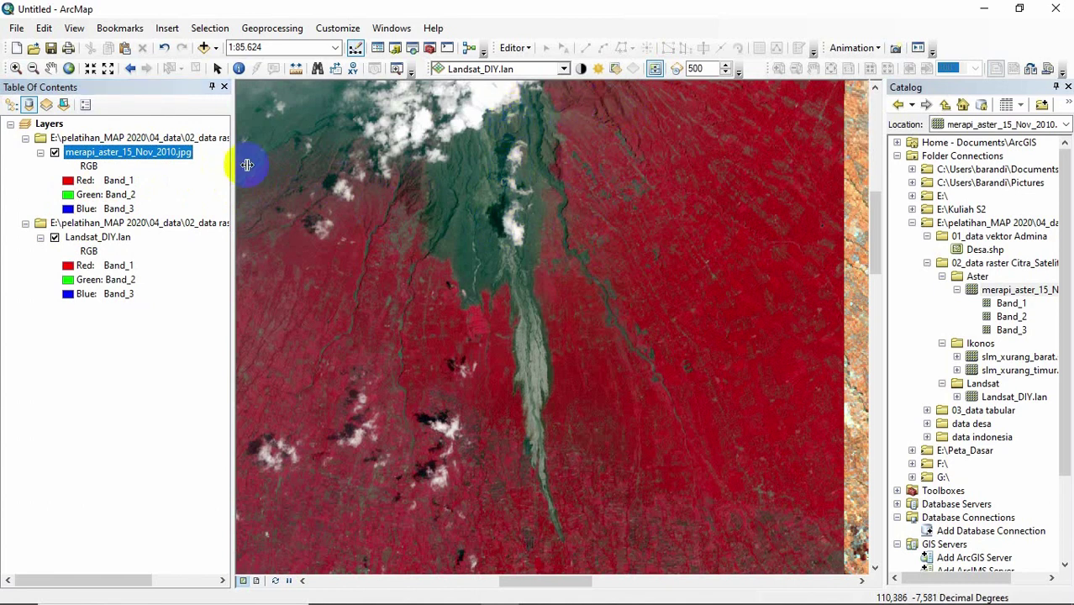
# - List the layers by drawing order and try to move Landsat_DIY.lan up in that order
pyautogui.click(87, 225)
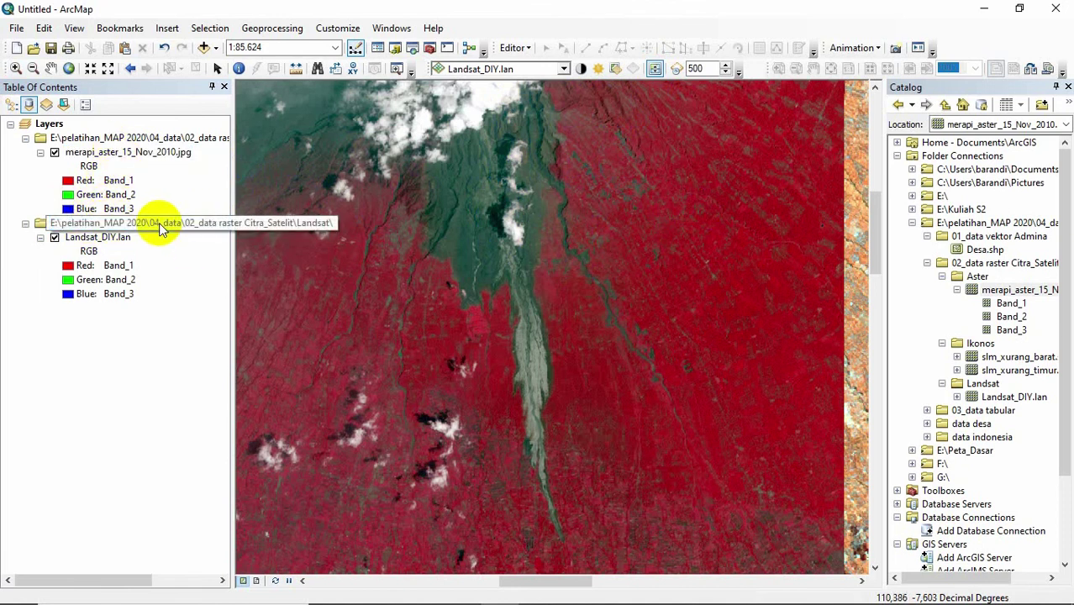
pyautogui.click(46, 105)
pyautogui.click(12, 104)
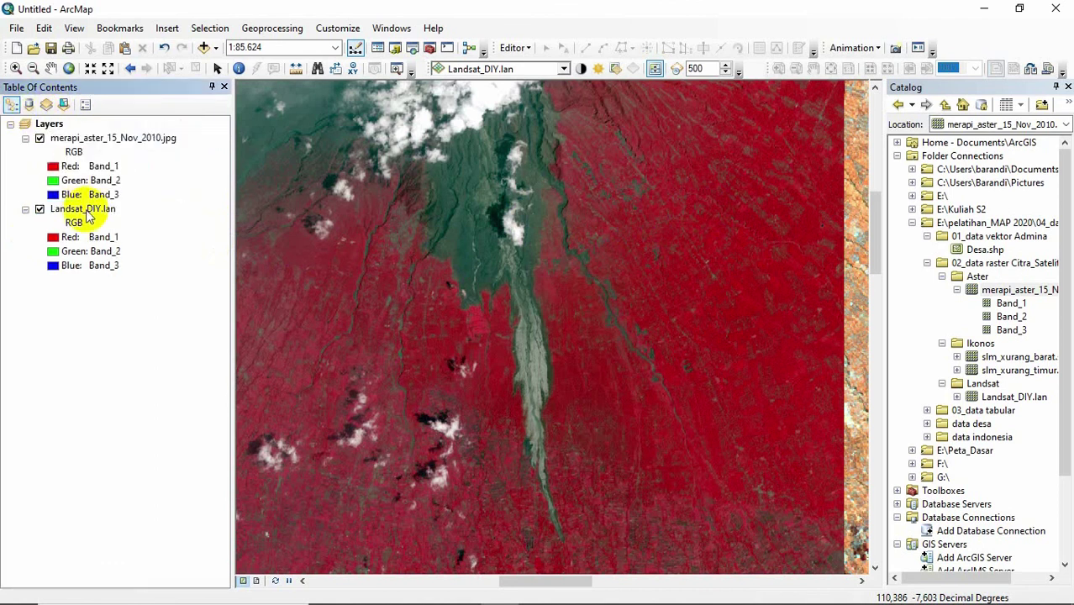
pyautogui.moveTo(81, 213)
pyautogui.mouseDown()
pyautogui.moveTo(106, 172)
pyautogui.moveTo(82, 207)
pyautogui.mouseUp()
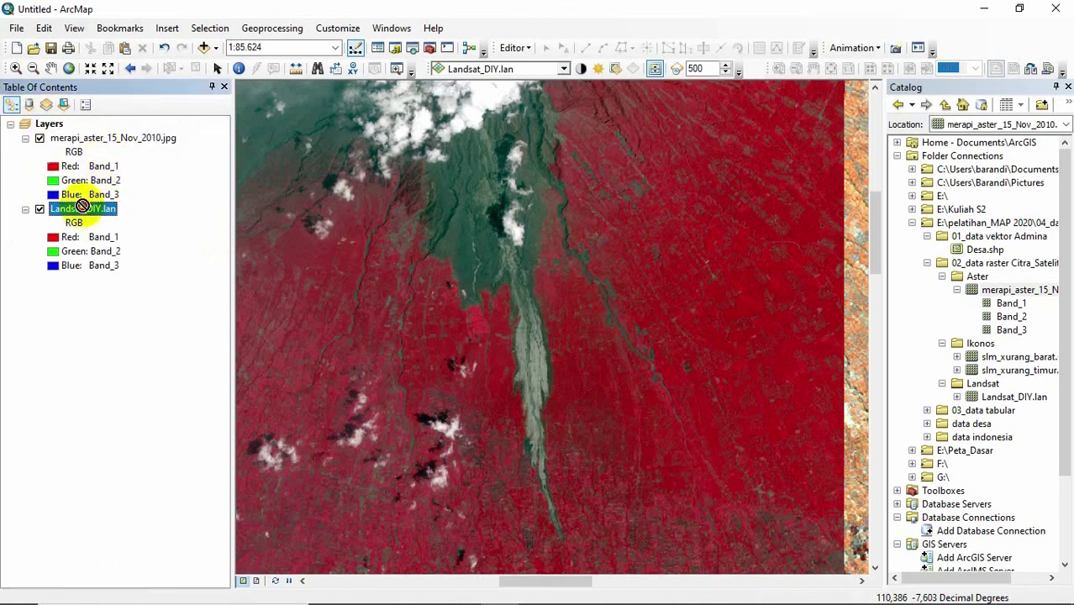
# - Review the layer listings by source, visibility and selection, look at the table of contents options, and list the layers by drawing order
pyautogui.click(28, 105)
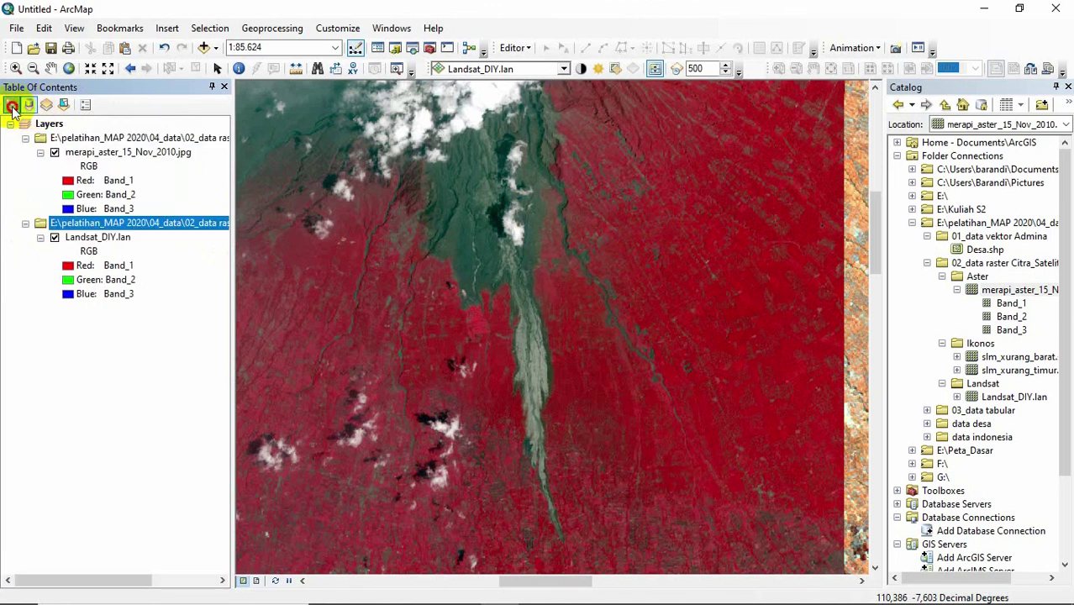
pyautogui.click(45, 105)
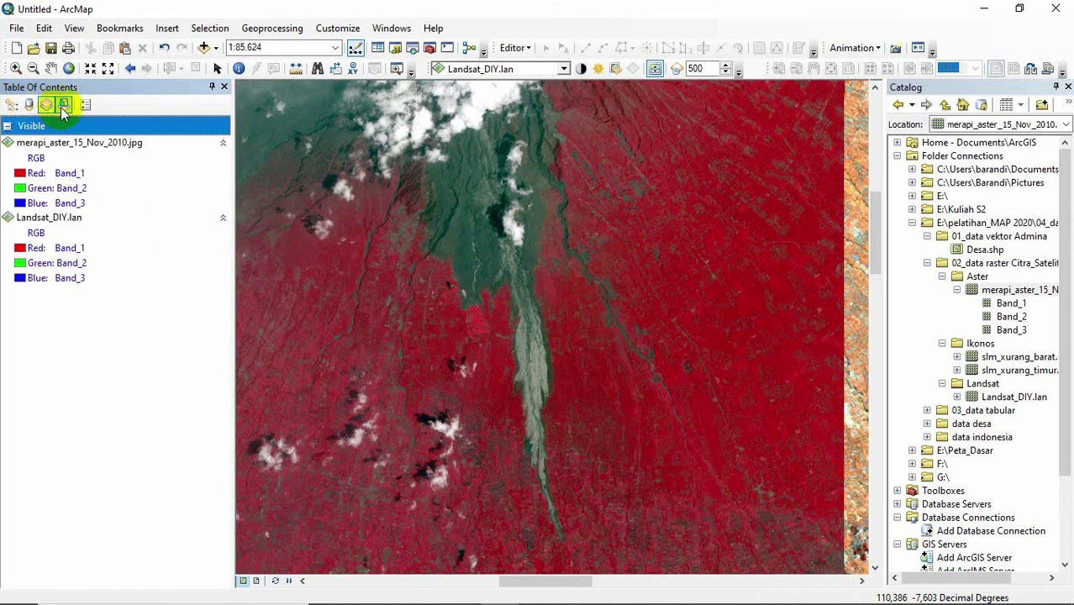
pyautogui.click(63, 106)
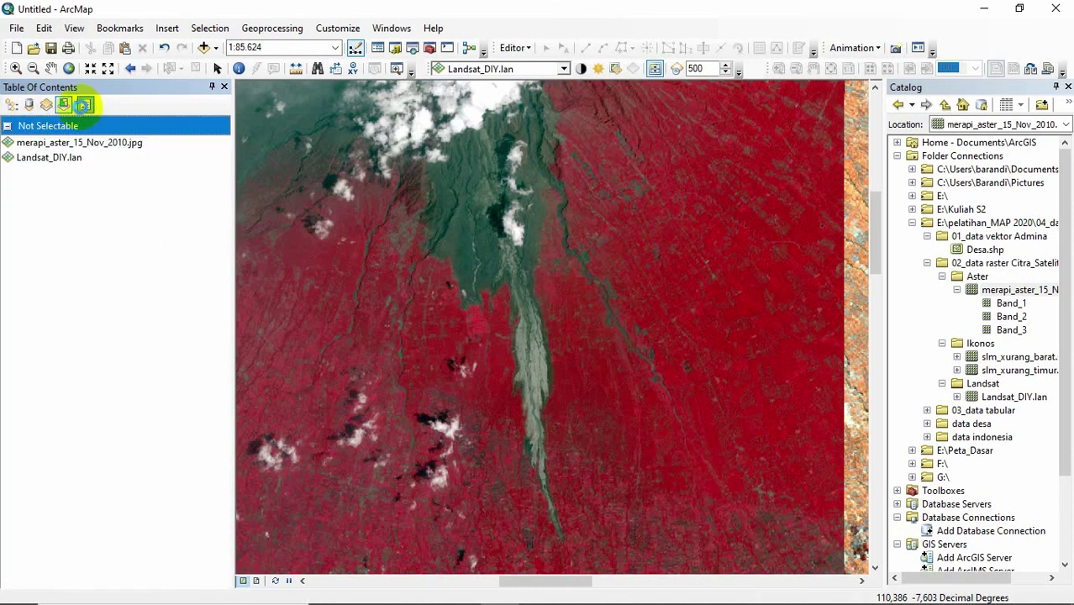
pyautogui.click(84, 104)
pyautogui.click(595, 404)
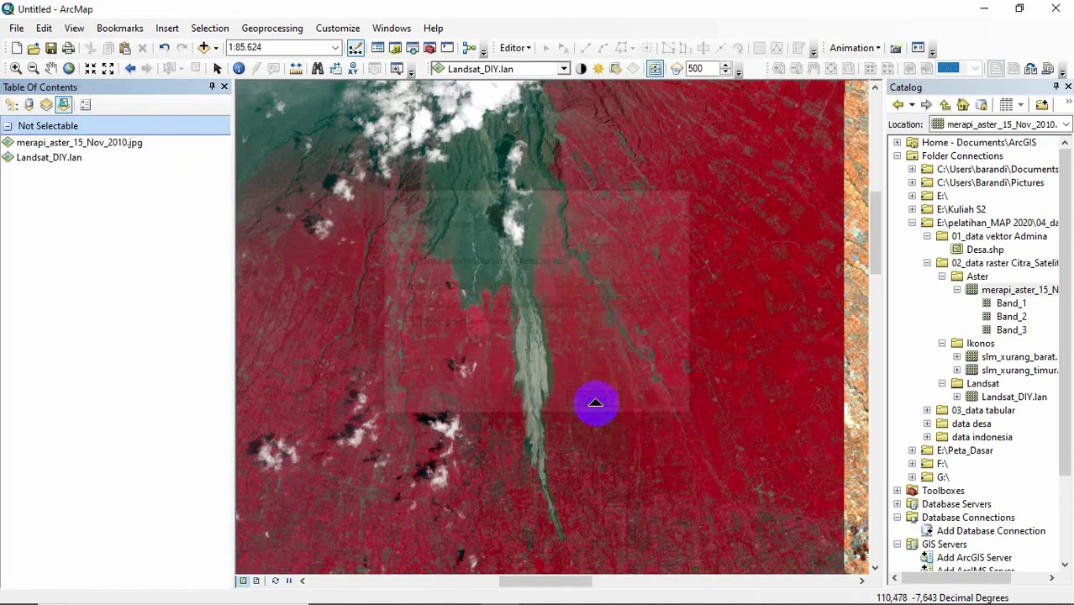
pyautogui.click(11, 106)
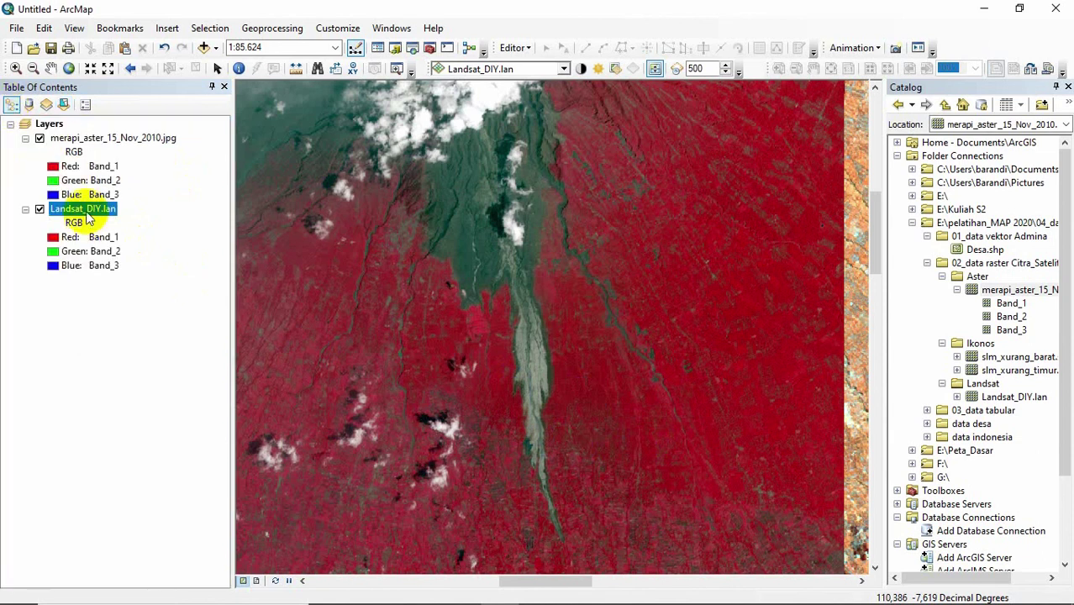
# - Reorder the image layers with Landsat_DIY.lan above merapi_aster_15_Nov_2010.jpg and try swiping over the volcano's southern slope to compare them
pyautogui.moveTo(96, 137); pyautogui.dragTo(91, 264)
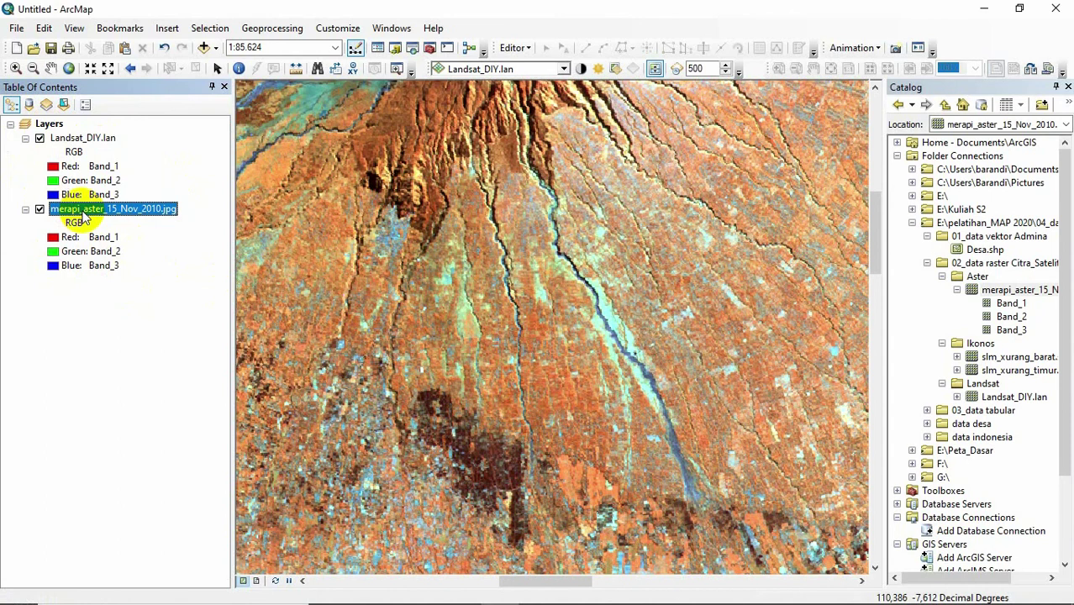
pyautogui.moveTo(74, 137); pyautogui.dragTo(74, 278)
pyautogui.moveTo(74, 137); pyautogui.dragTo(73, 267)
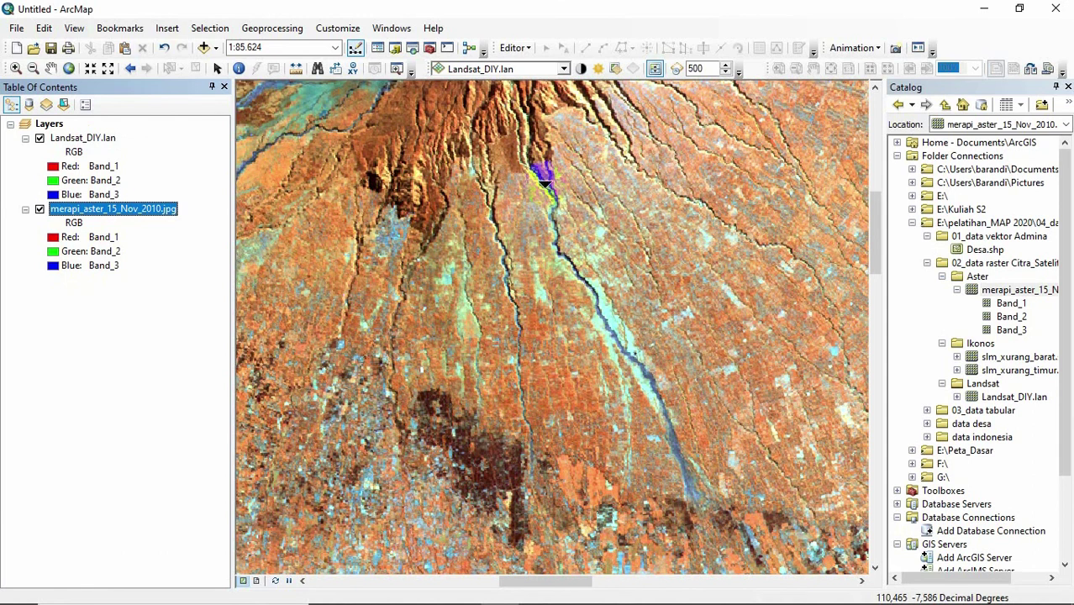
pyautogui.moveTo(529, 164); pyautogui.dragTo(491, 174)
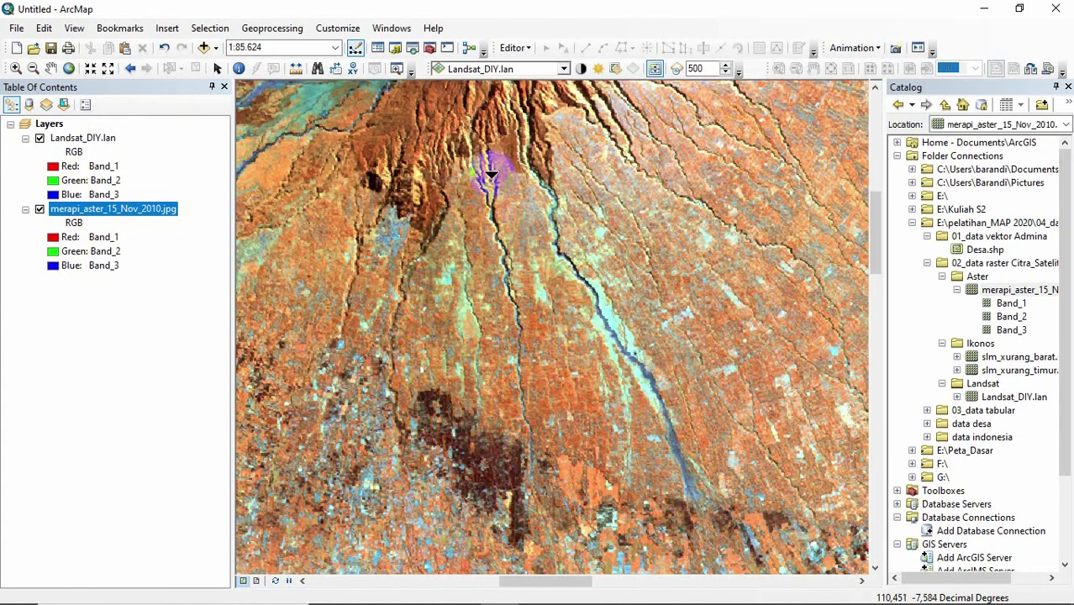
pyautogui.moveTo(538, 114); pyautogui.dragTo(546, 85)
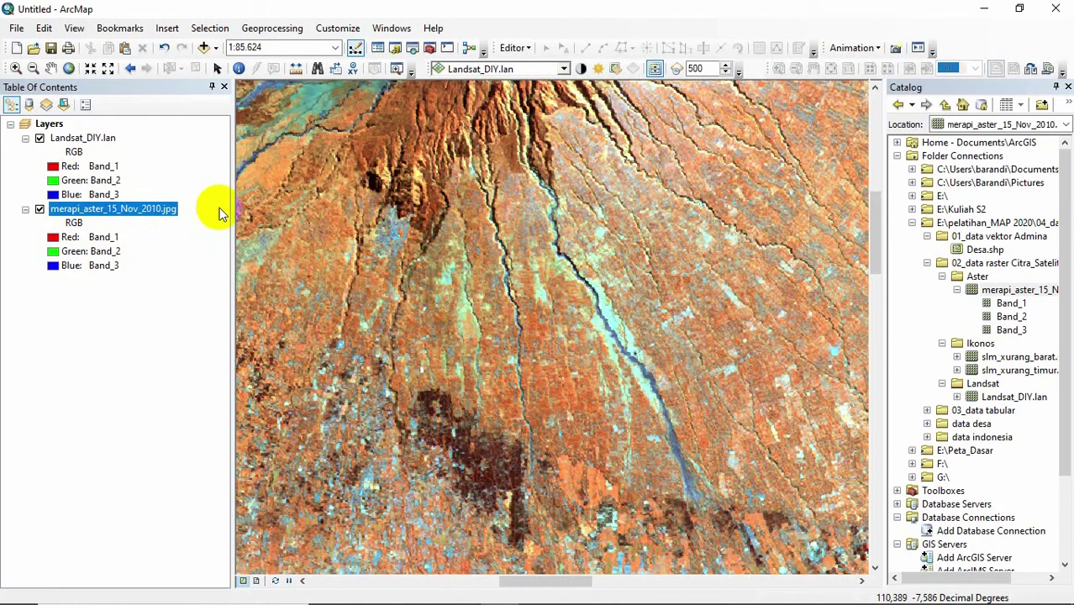
# - Set merapi_aster_15_Nov_2010.jpg as the swipe layer, place it above Landsat_DIY.lan, and swipe across the volcano's slope
pyautogui.click(564, 69)
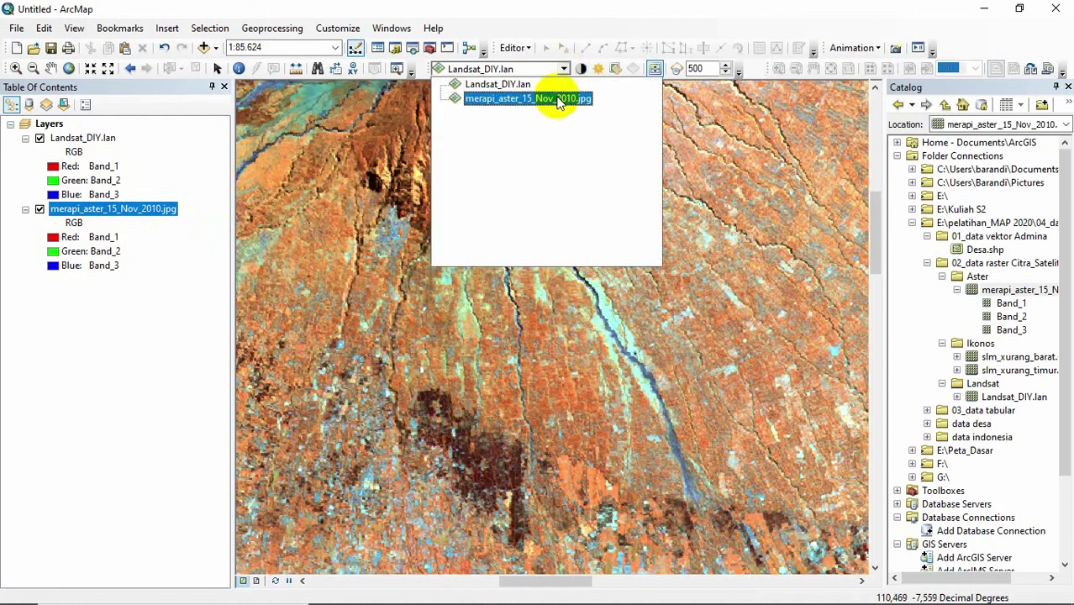
pyautogui.click(538, 99)
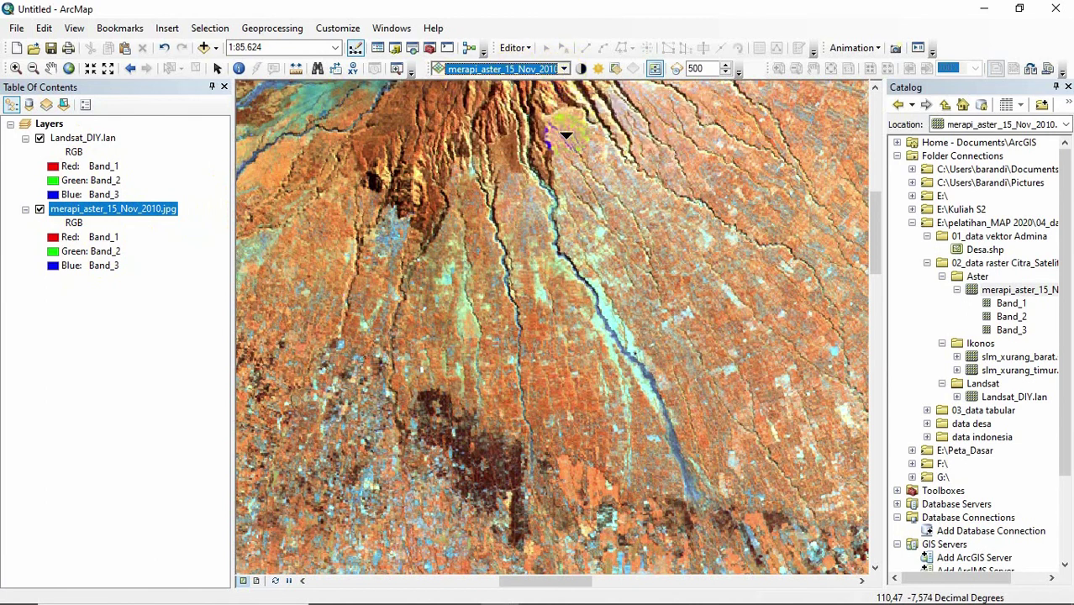
pyautogui.click(656, 70)
pyautogui.click(124, 212)
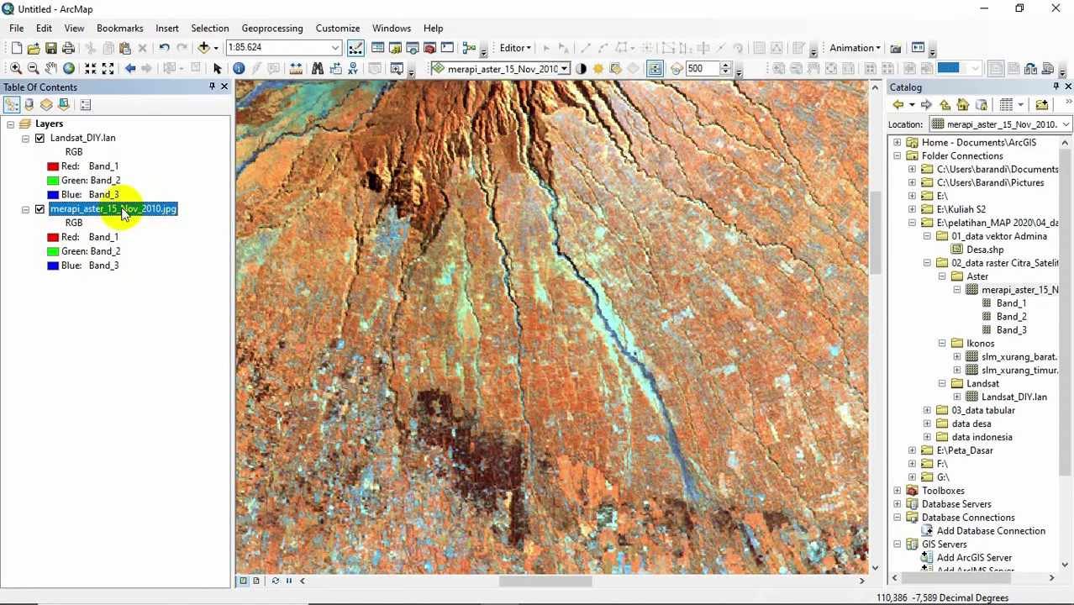
pyautogui.moveTo(96, 137); pyautogui.dragTo(91, 266)
pyautogui.click(503, 238)
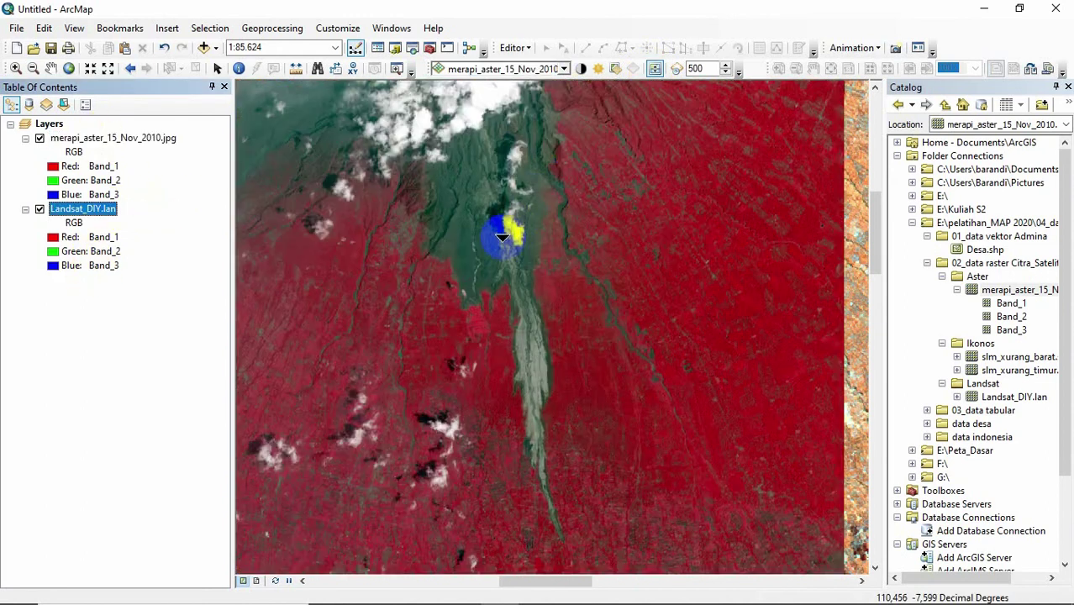
pyautogui.moveTo(537, 168); pyautogui.dragTo(545, 132)
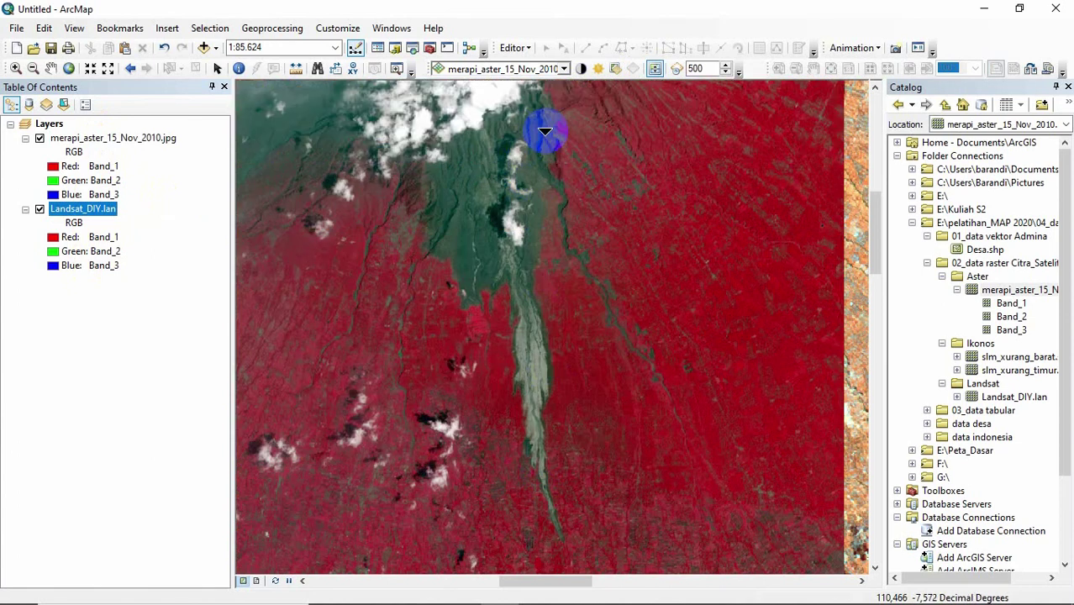
# - Review the available swipe layers, keep merapi_aster_15_Nov_2010.jpg, and swipe it again to compare the area with the Landsat image beneath
pyautogui.click(564, 69)
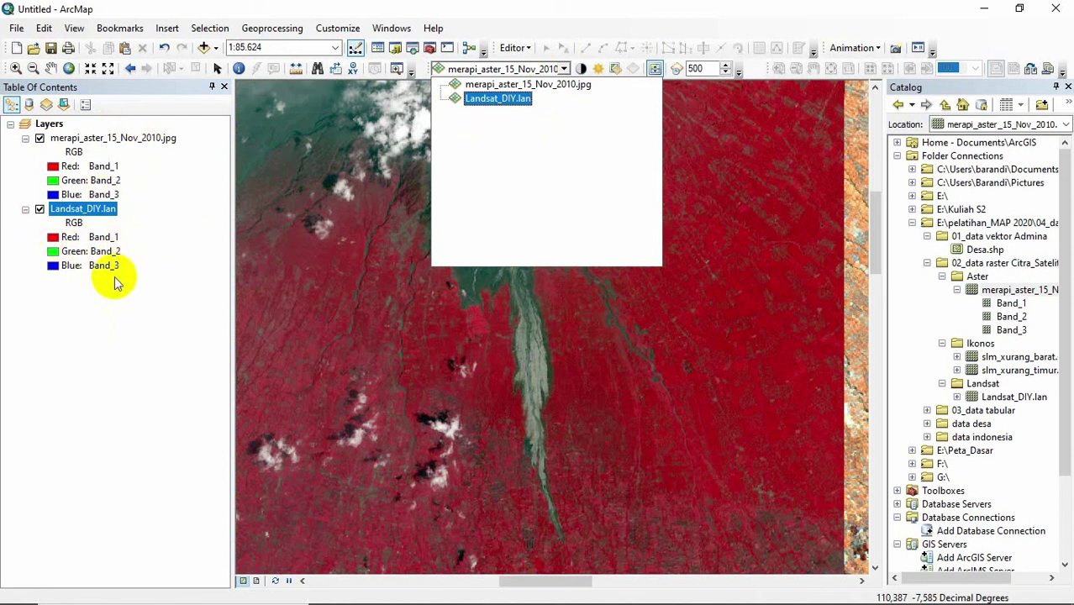
pyautogui.press('Escape')
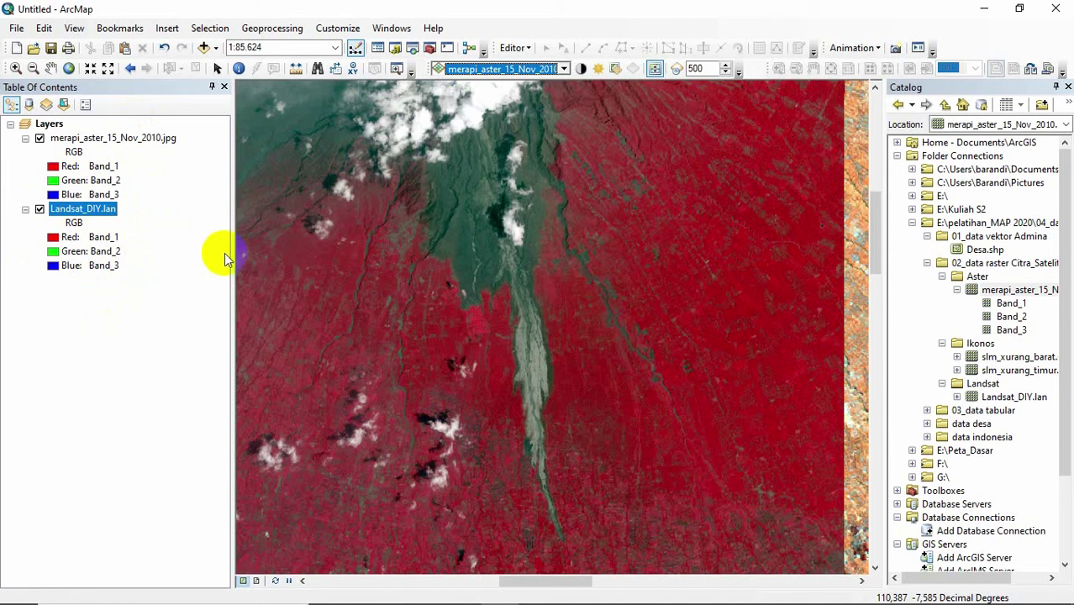
pyautogui.click(569, 314)
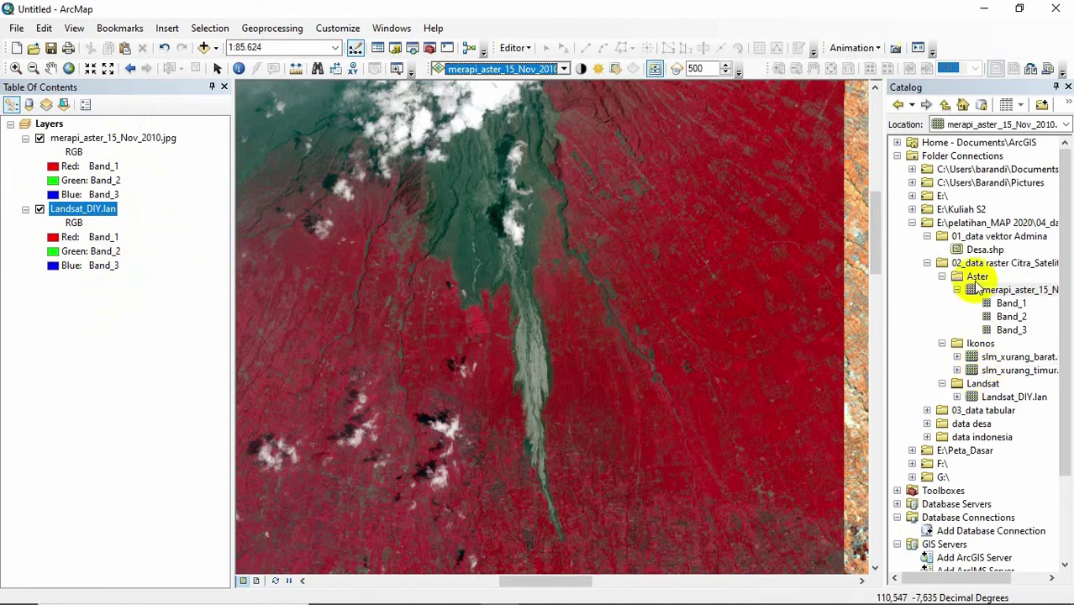
pyautogui.click(735, 336)
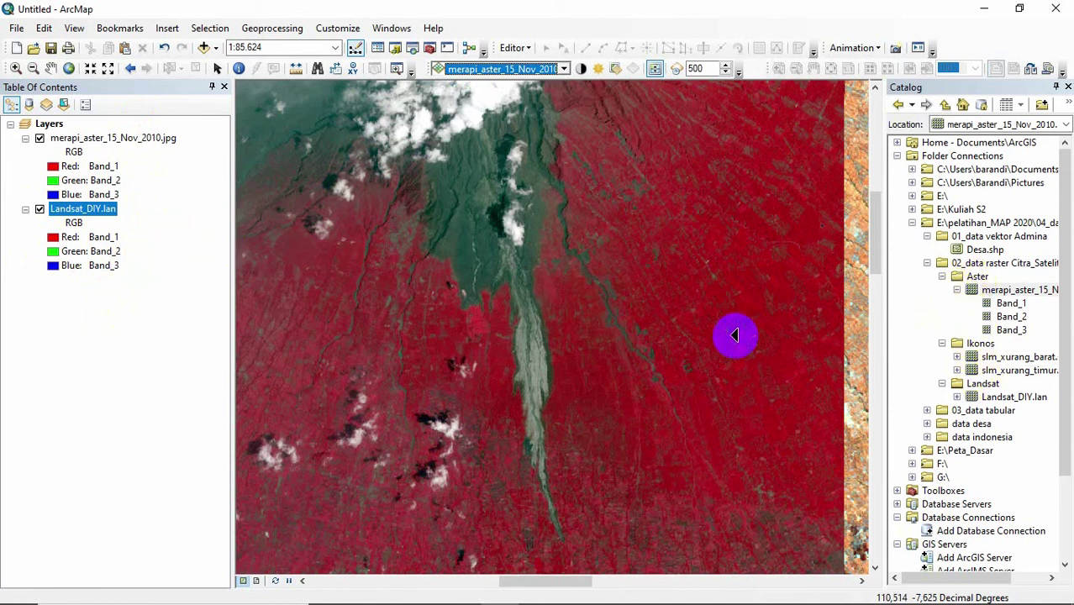
pyautogui.moveTo(732, 334)
pyautogui.mouseDown()
pyautogui.moveTo(743, 295)
pyautogui.moveTo(551, 278)
pyautogui.moveTo(628, 278)
pyautogui.mouseUp()
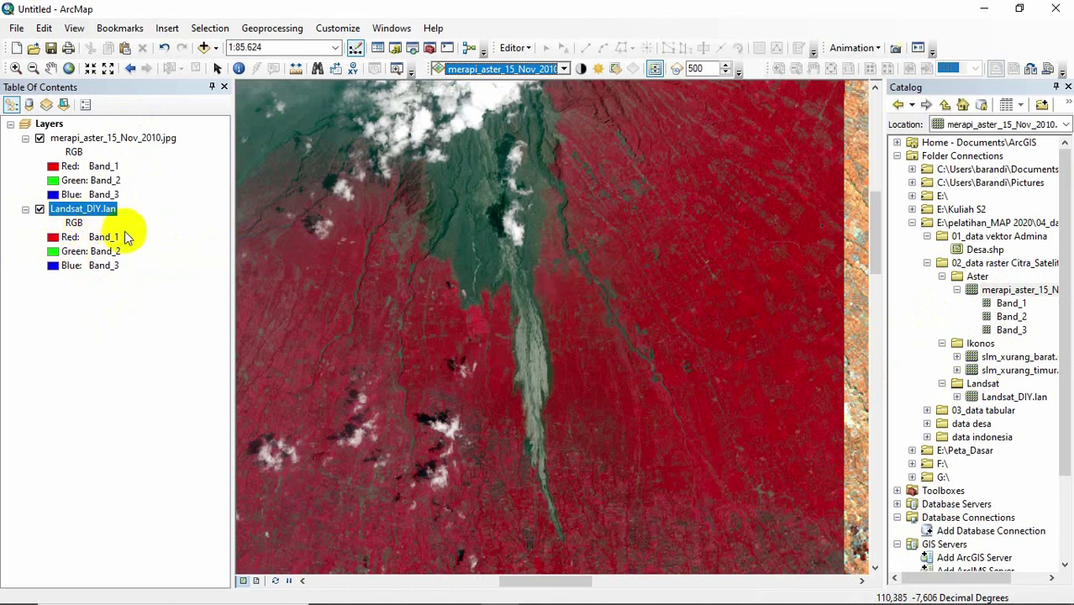
pyautogui.click(583, 307)
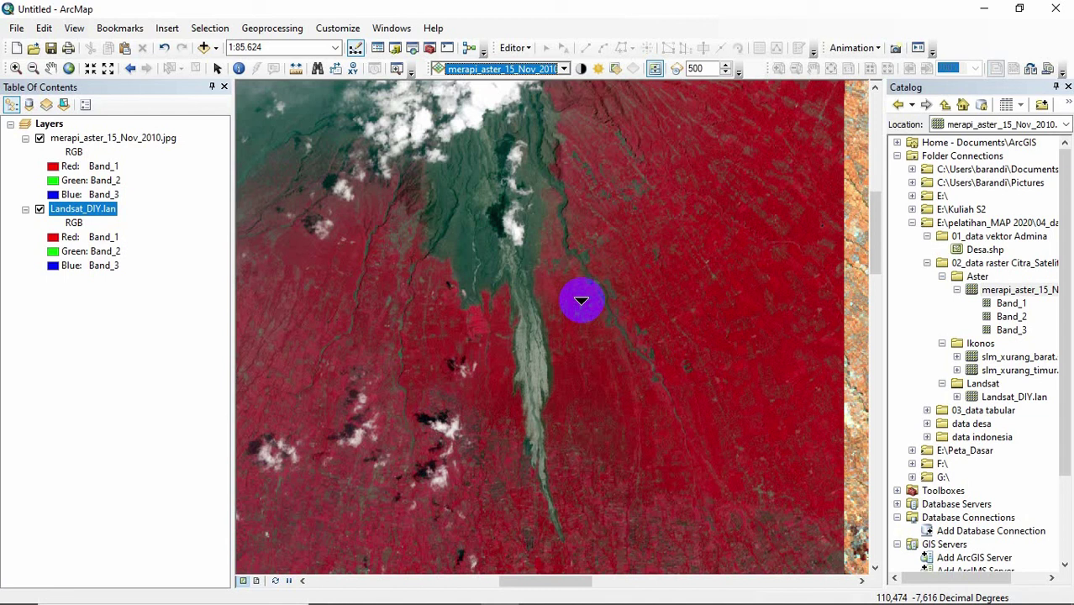
# - Collapse the Aster image's band list in the catalog and add Desa.shp from 01_data vektor Admina to the map
pyautogui.click(957, 290)
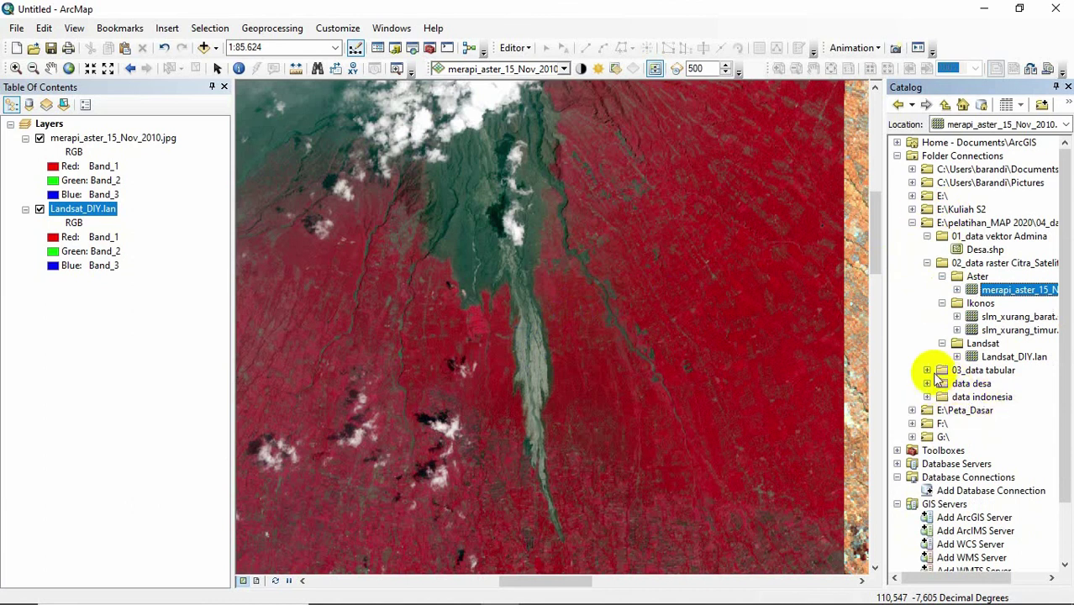
pyautogui.click(959, 251)
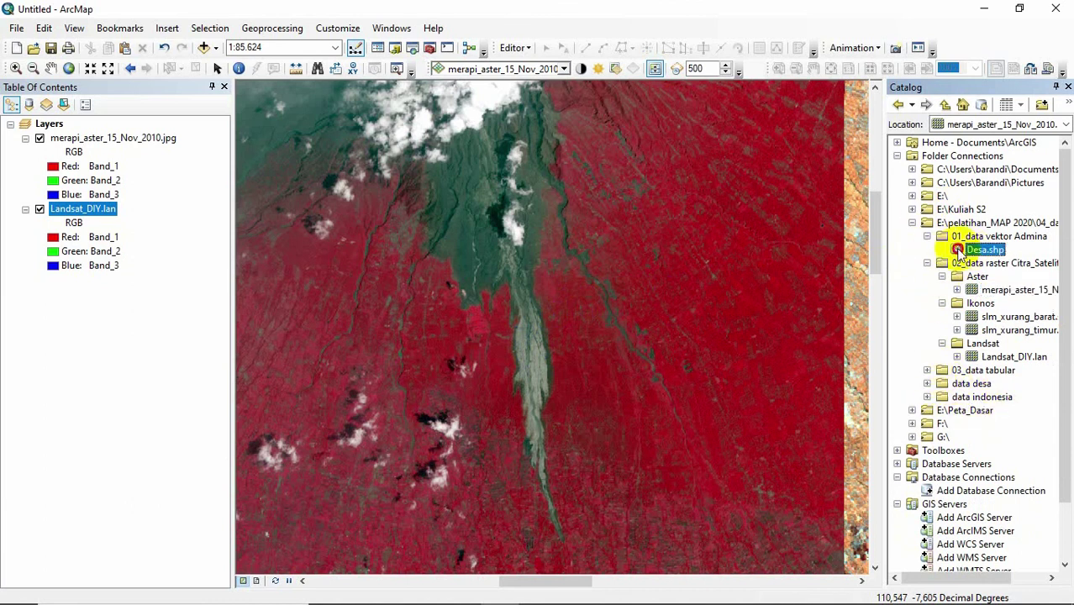
pyautogui.moveTo(959, 252)
pyautogui.mouseDown()
pyautogui.moveTo(151, 310)
pyautogui.moveTo(485, 331)
pyautogui.mouseUp()
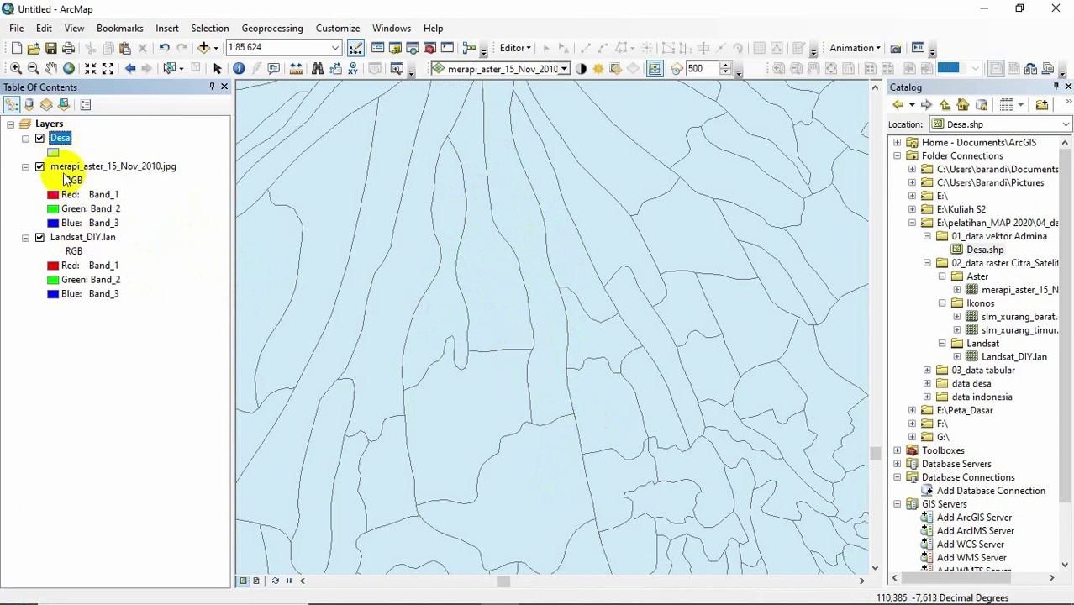
# - Move the Desa layer below both image layers in the drawing order, and return it to the top
pyautogui.moveTo(61, 144); pyautogui.dragTo(57, 307)
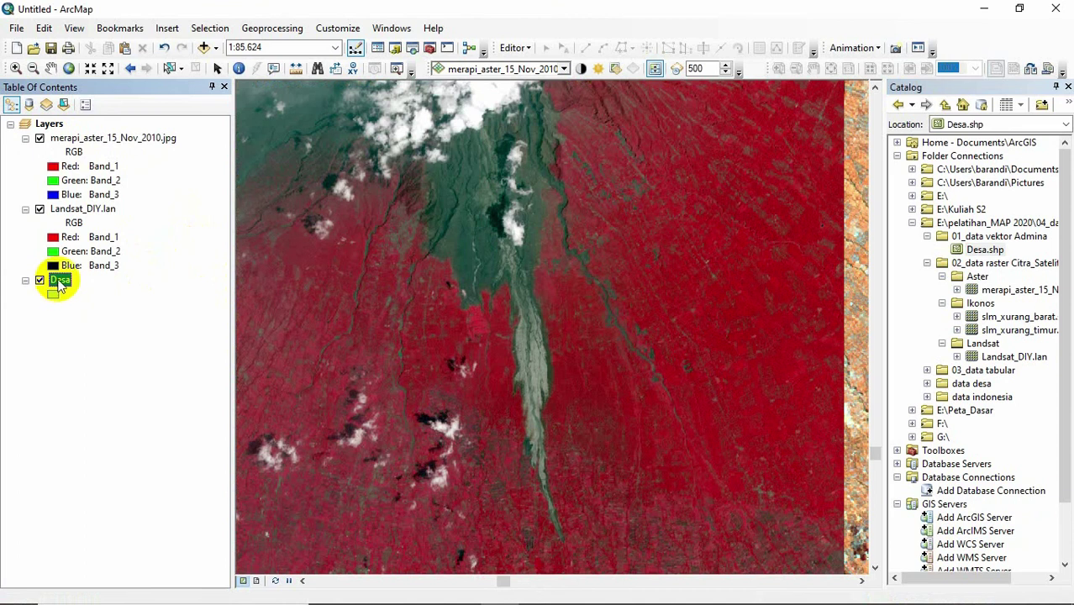
pyautogui.click(75, 139)
pyautogui.moveTo(74, 139)
pyautogui.mouseDown()
pyautogui.moveTo(74, 115)
pyautogui.moveTo(80, 133)
pyautogui.mouseUp()
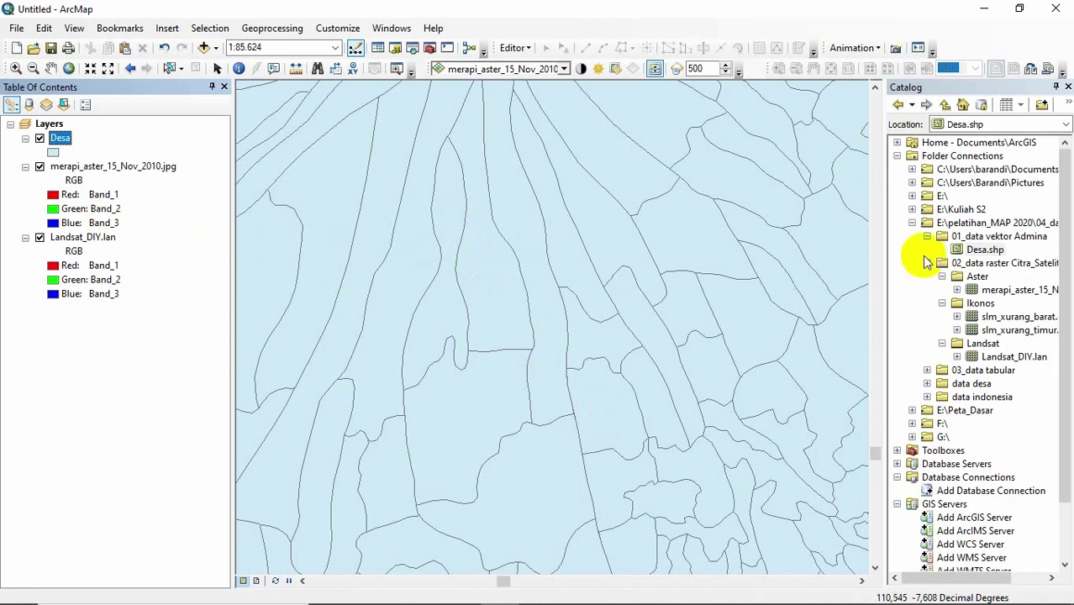
# - Remove the Desa, merapi_aster_15_Nov_2010.jpg and Landsat_DIY.lan layers from the map, and close the Catalog window
pyautogui.click(61, 139)
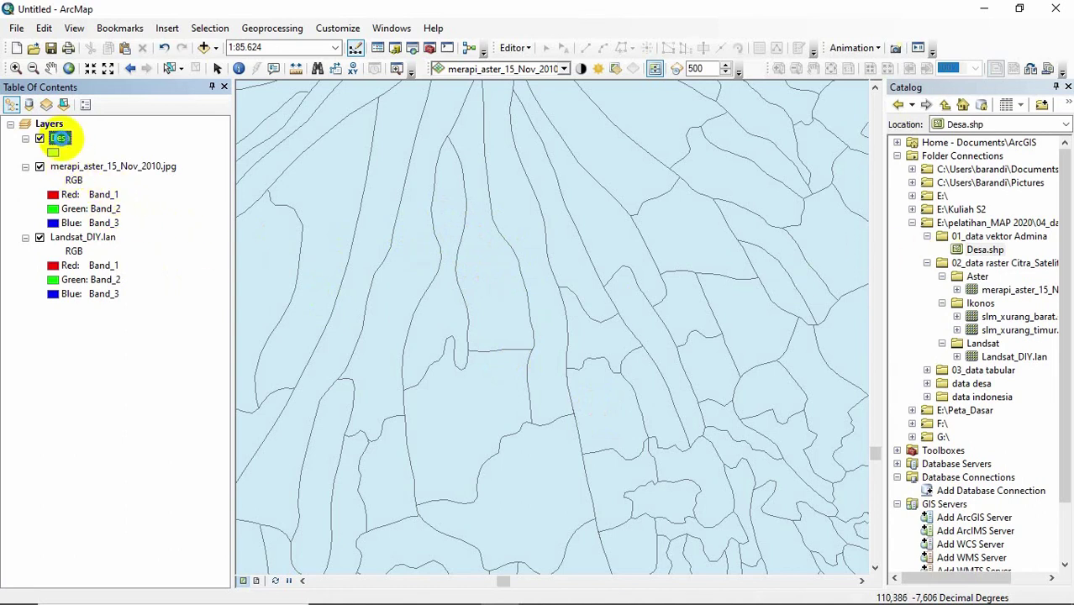
pyautogui.rightClick(59, 139)
pyautogui.click(95, 161)
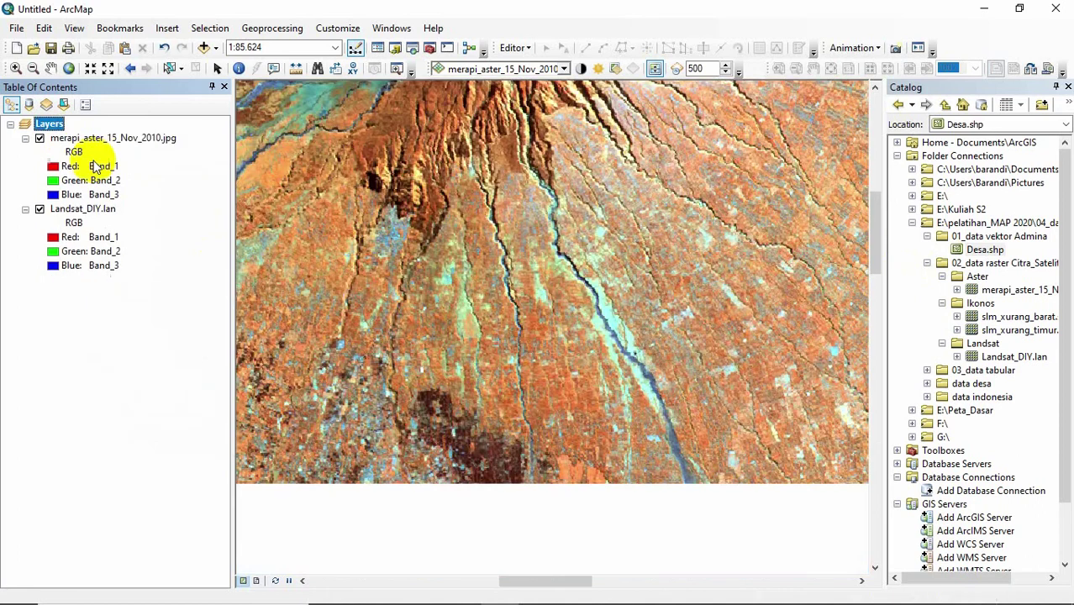
pyautogui.rightClick(72, 139)
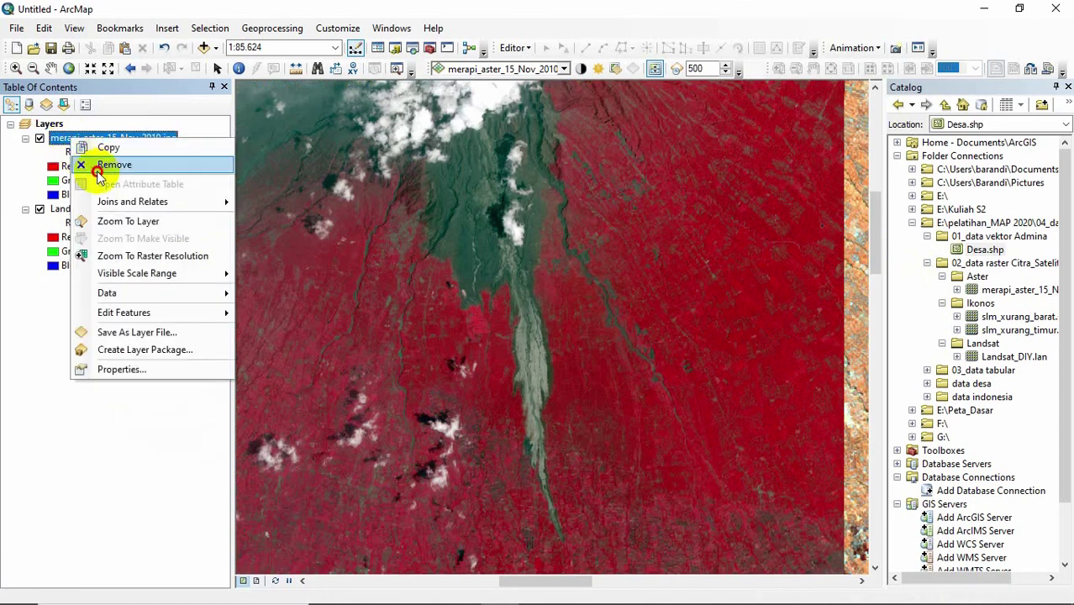
pyautogui.click(97, 166)
pyautogui.rightClick(72, 137)
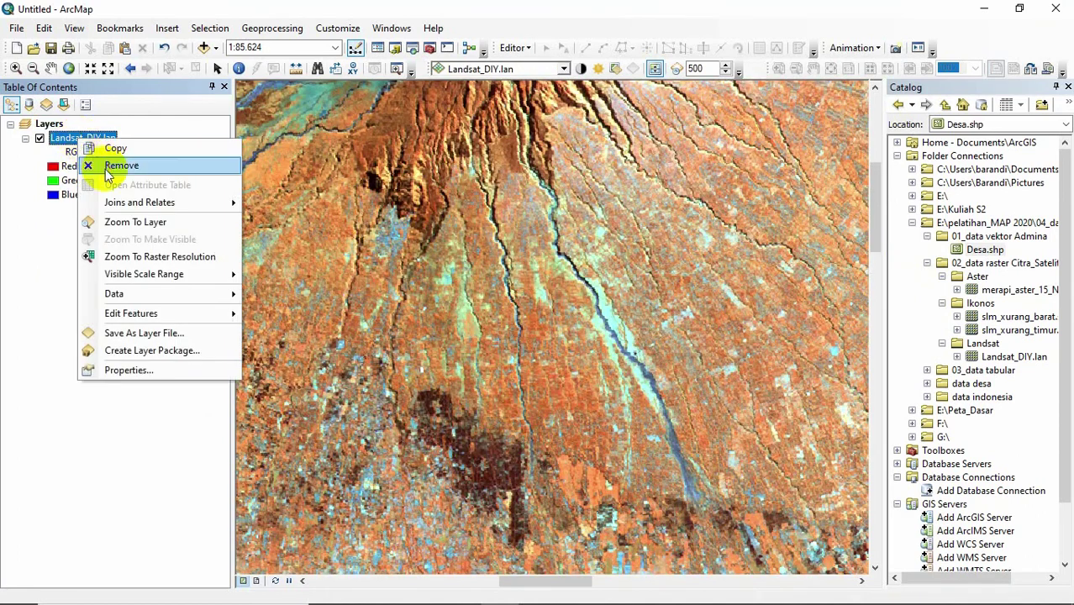
pyautogui.click(107, 168)
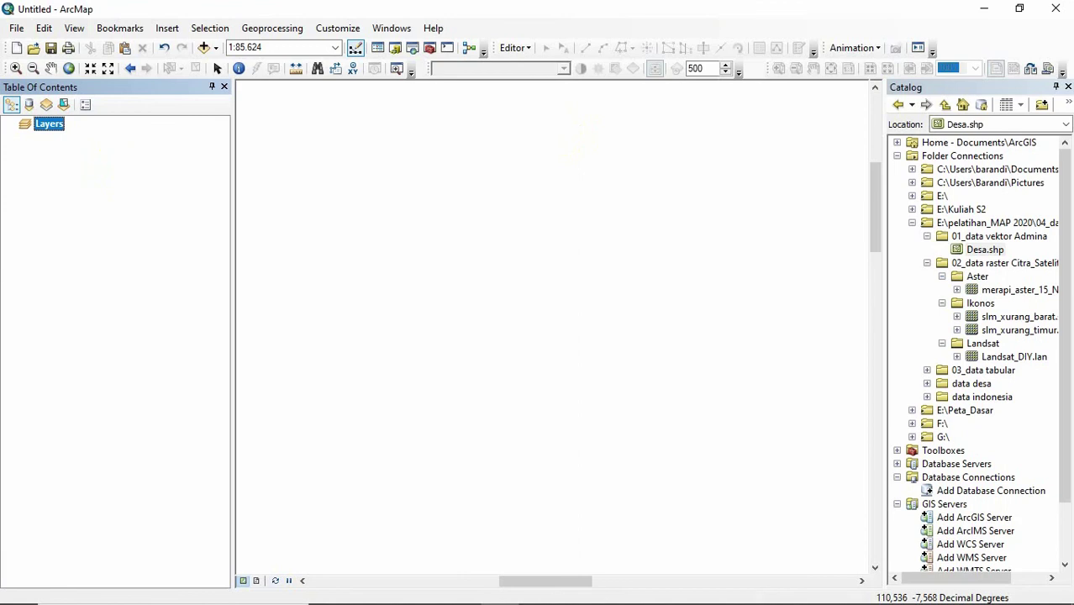
pyautogui.click(1066, 88)
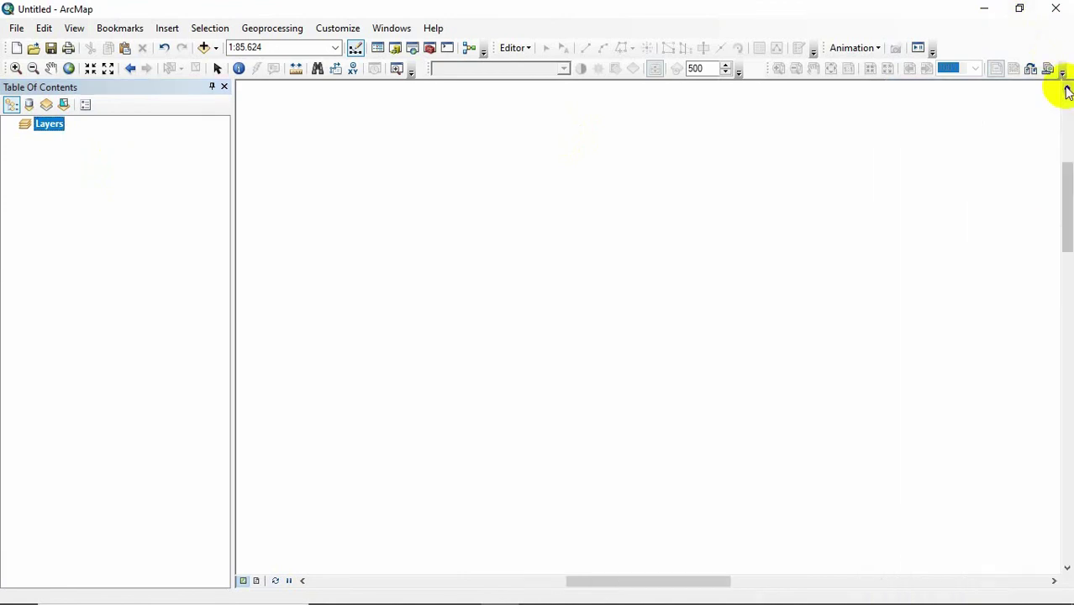